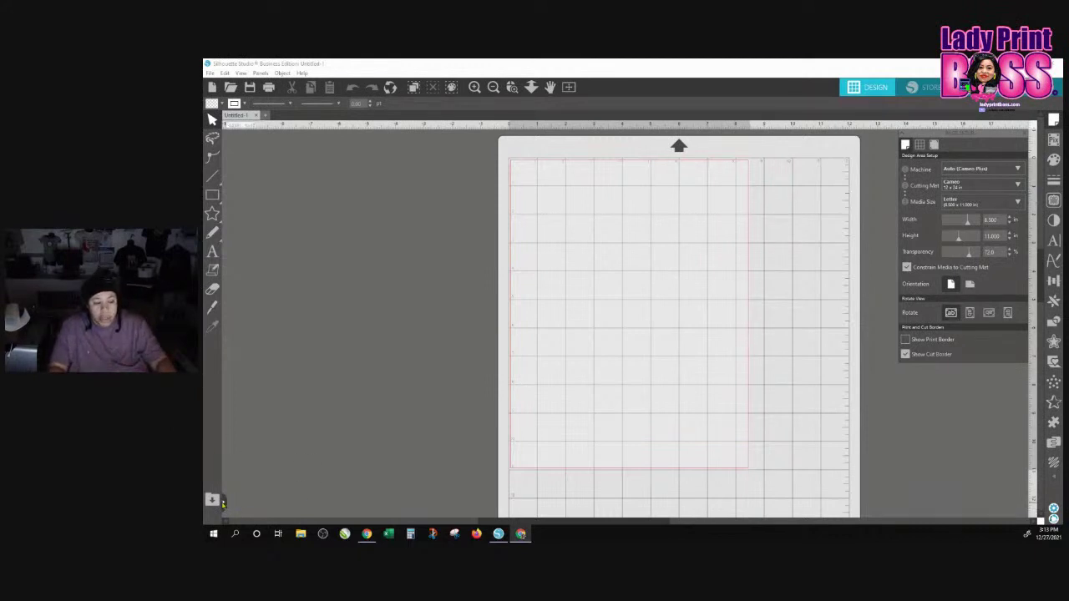
Open the library, add the birthday Queen studio file to the untitled design page, and close the library
{"action": "left_click", "coordinate": [222, 501]}
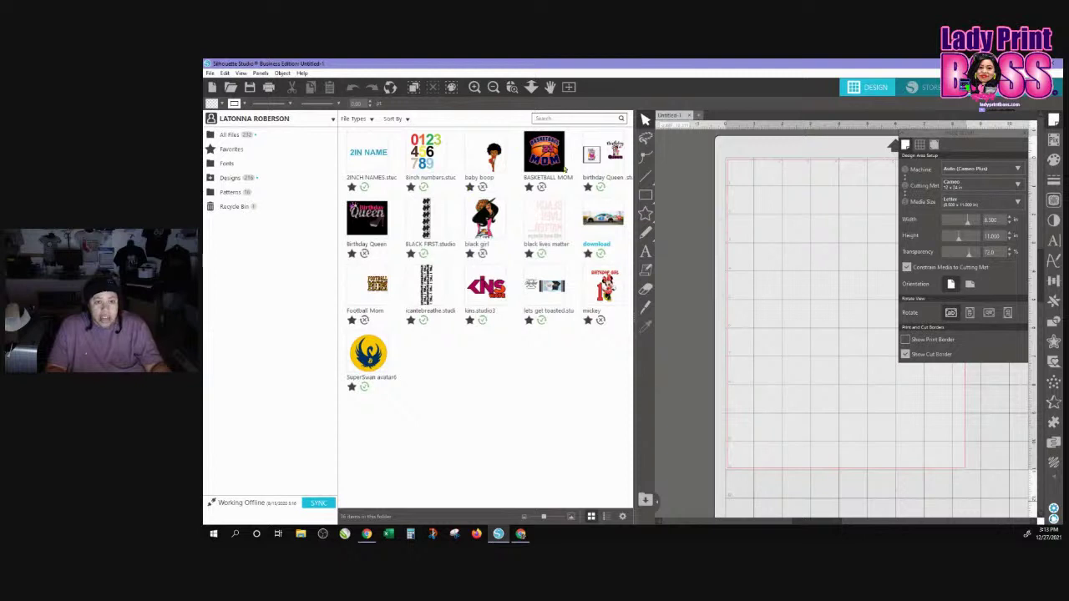
{"action": "mouse_move", "coordinate": [604, 152]}
{"action": "left_mouse_down"}
{"action": "mouse_move", "coordinate": [616, 153]}
{"action": "mouse_move", "coordinate": [614, 167]}
{"action": "left_mouse_up"}
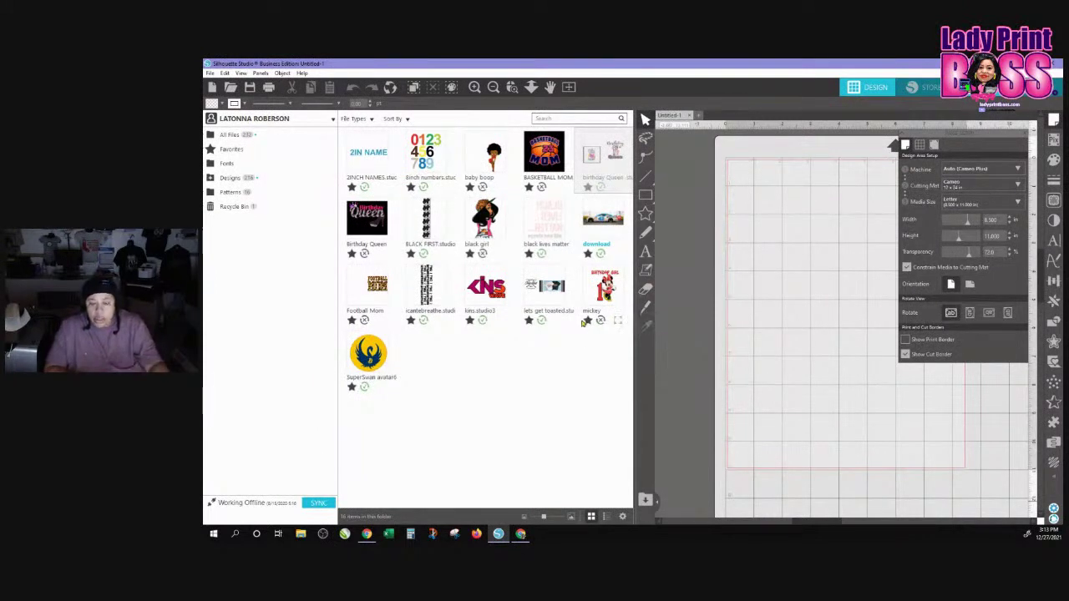
{"action": "left_click_drag", "start_coordinate": [615, 193], "coordinate": [796, 255]}
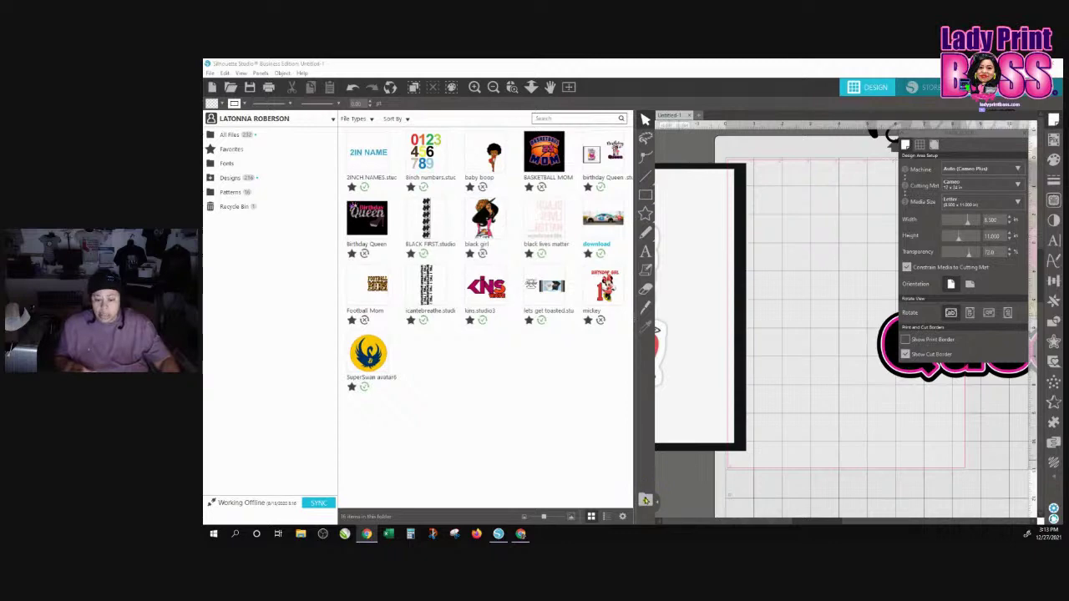
{"action": "left_click", "coordinate": [650, 502]}
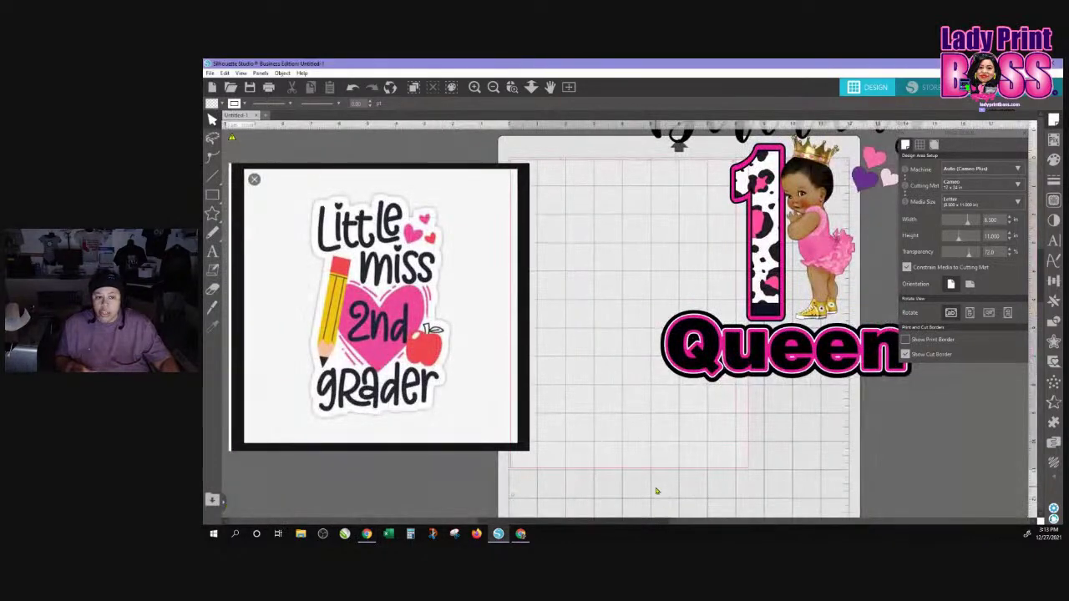
Delete the Little Miss 2nd Grader picture and move the whole Birthday Queen design onto the cutting mat
{"action": "left_click", "coordinate": [316, 206]}
{"action": "key", "text": "Delete"}
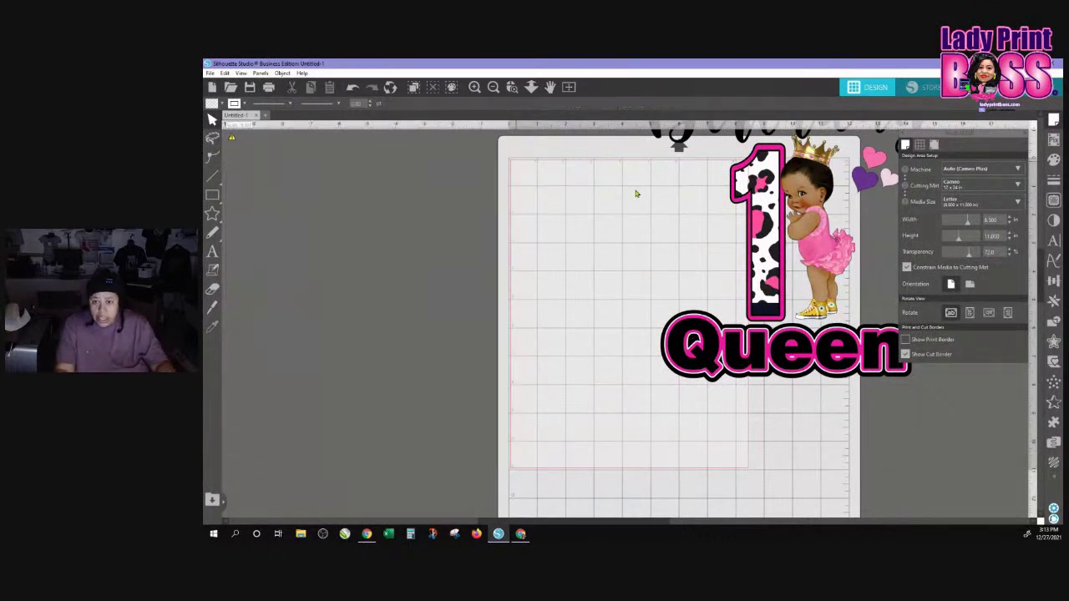
{"action": "left_click_drag", "start_coordinate": [844, 441], "coordinate": [639, 123]}
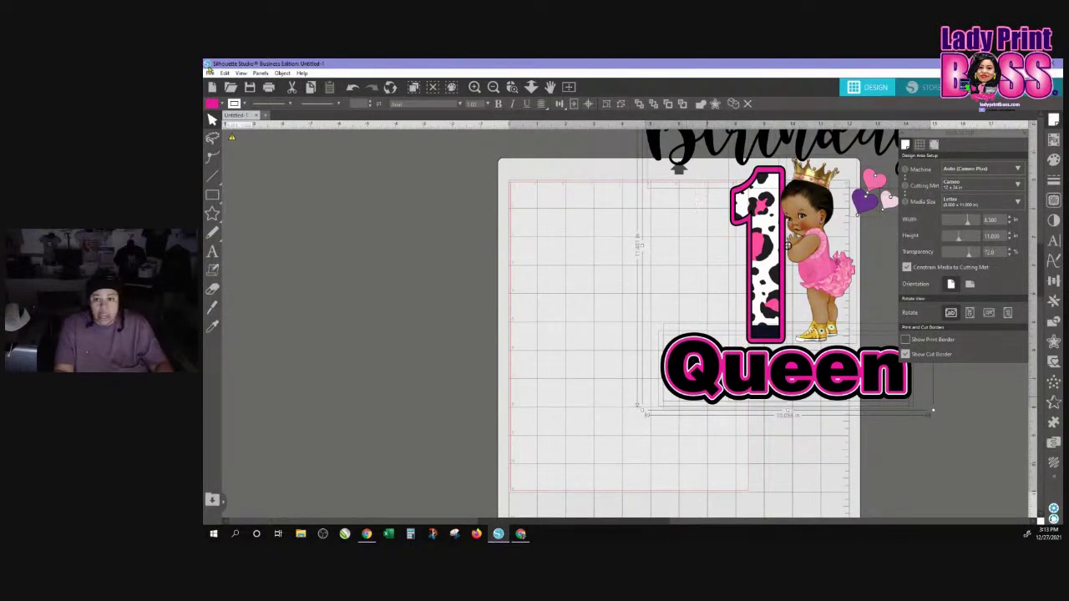
{"action": "left_click_drag", "start_coordinate": [704, 151], "coordinate": [587, 252]}
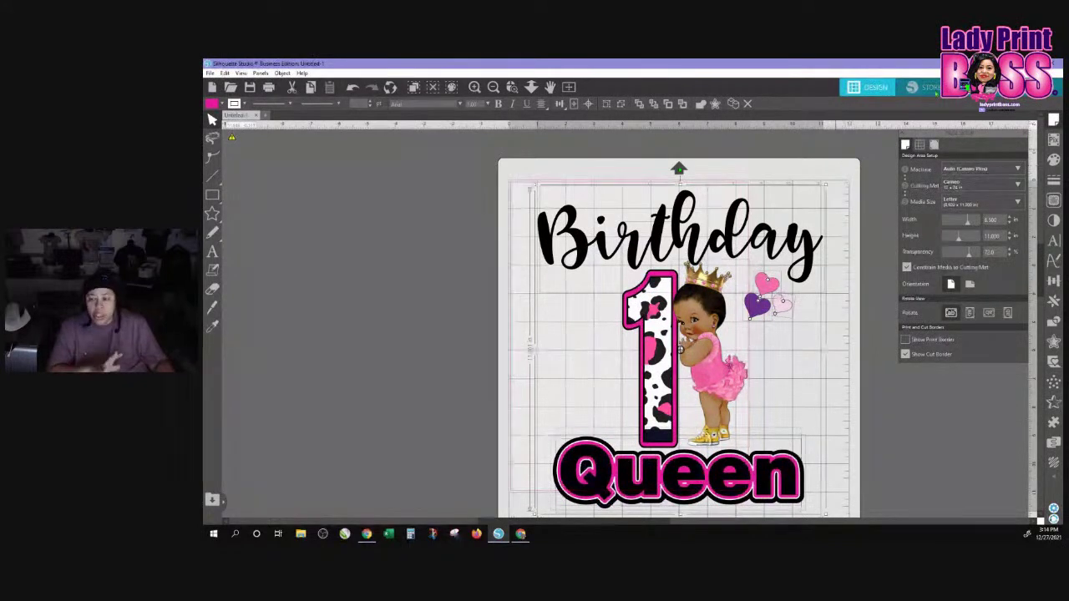
Hide the cut border and shift the Birthday Queen design toward the mat's left edge
{"action": "left_click", "coordinate": [963, 184]}
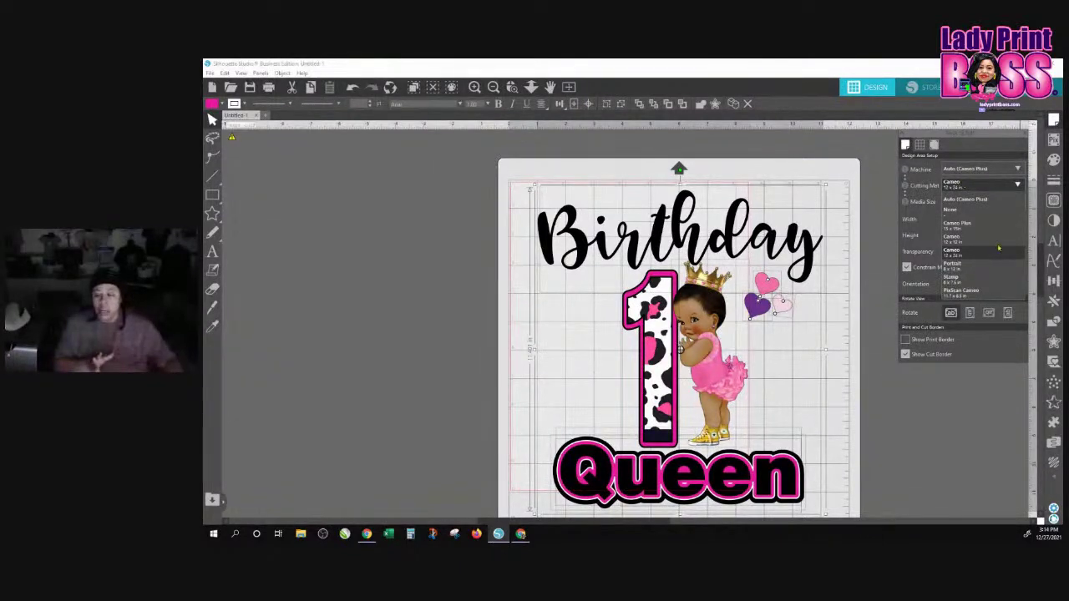
{"action": "left_click", "coordinate": [905, 354]}
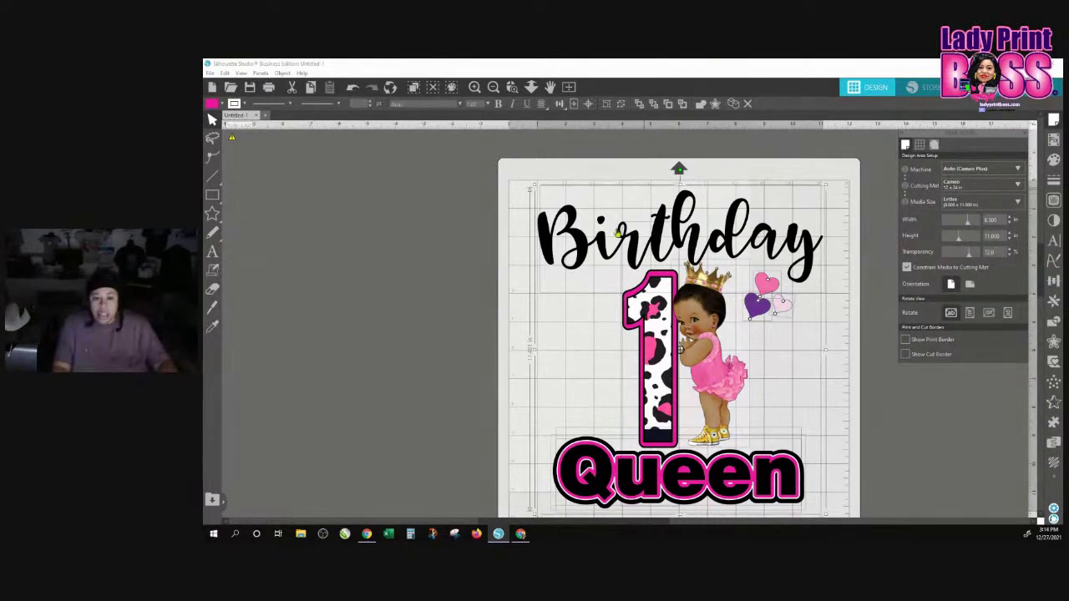
{"action": "left_click_drag", "start_coordinate": [599, 250], "coordinate": [581, 244]}
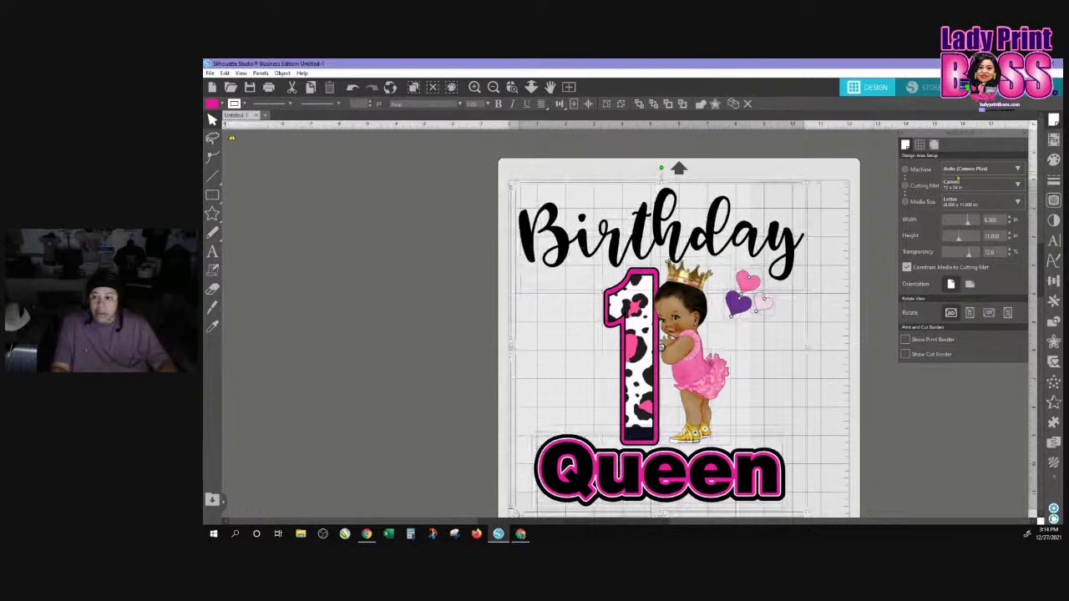
Set the cutting mat to None, then shrink the design to about 6.8 in wide and move it up within the letter page
{"action": "left_click", "coordinate": [973, 186]}
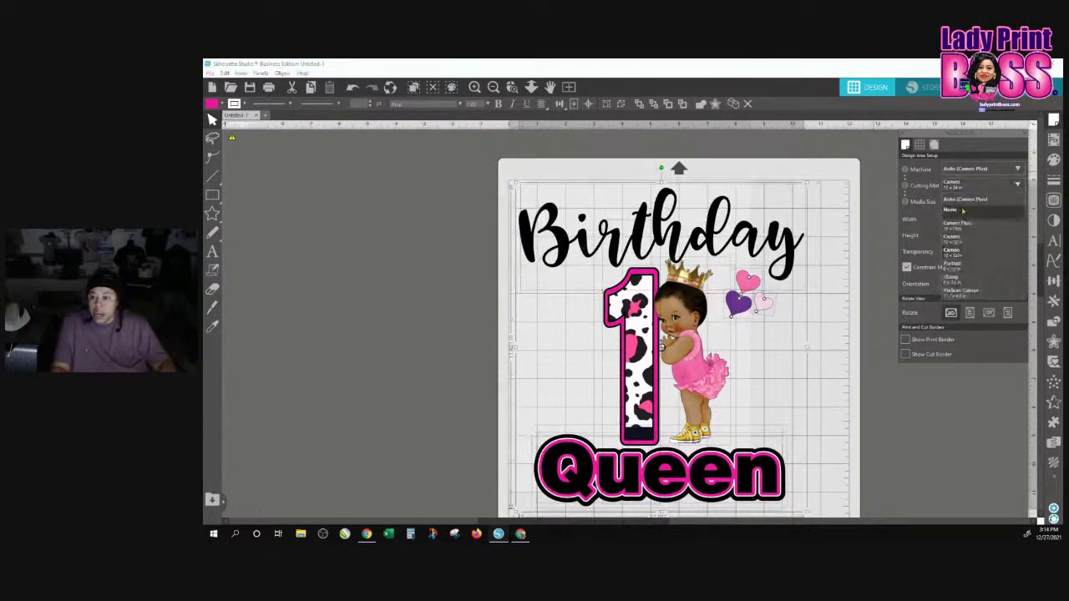
{"action": "left_click", "coordinate": [963, 211]}
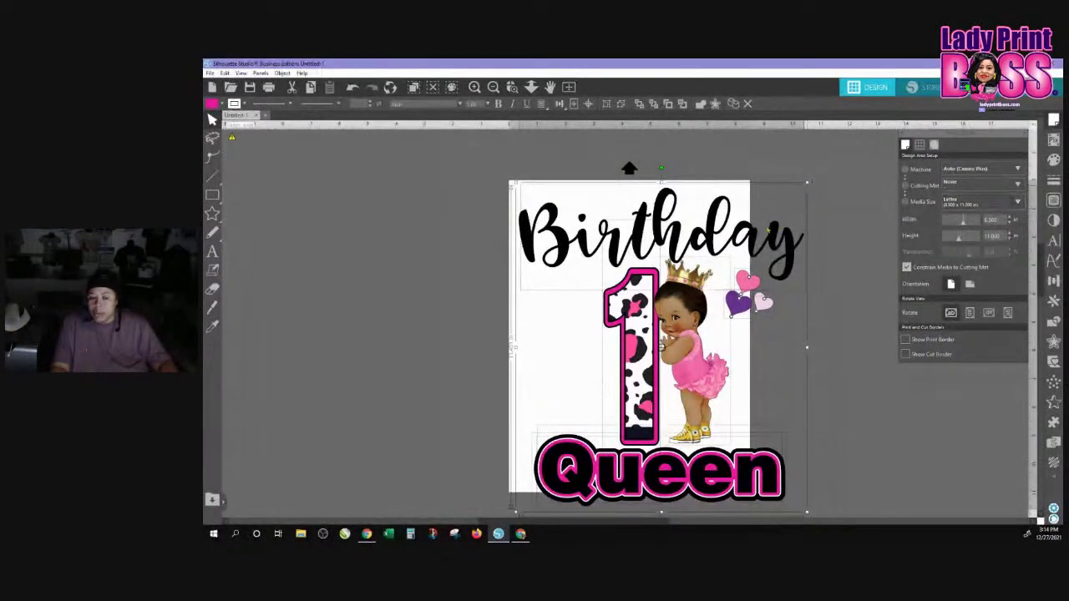
{"action": "left_click_drag", "start_coordinate": [807, 182], "coordinate": [729, 305]}
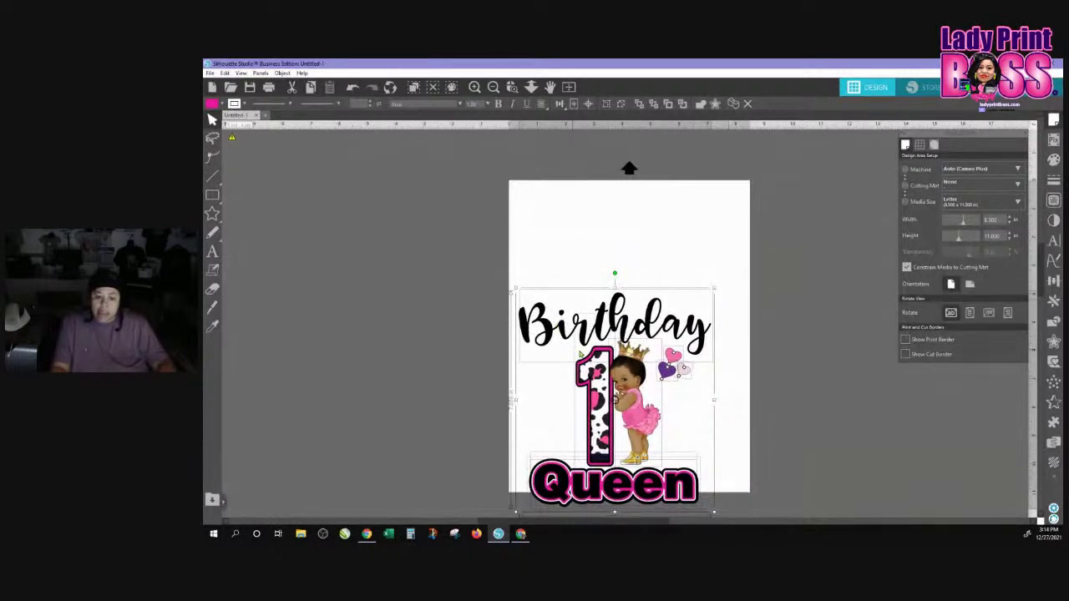
{"action": "left_click_drag", "start_coordinate": [597, 369], "coordinate": [604, 289]}
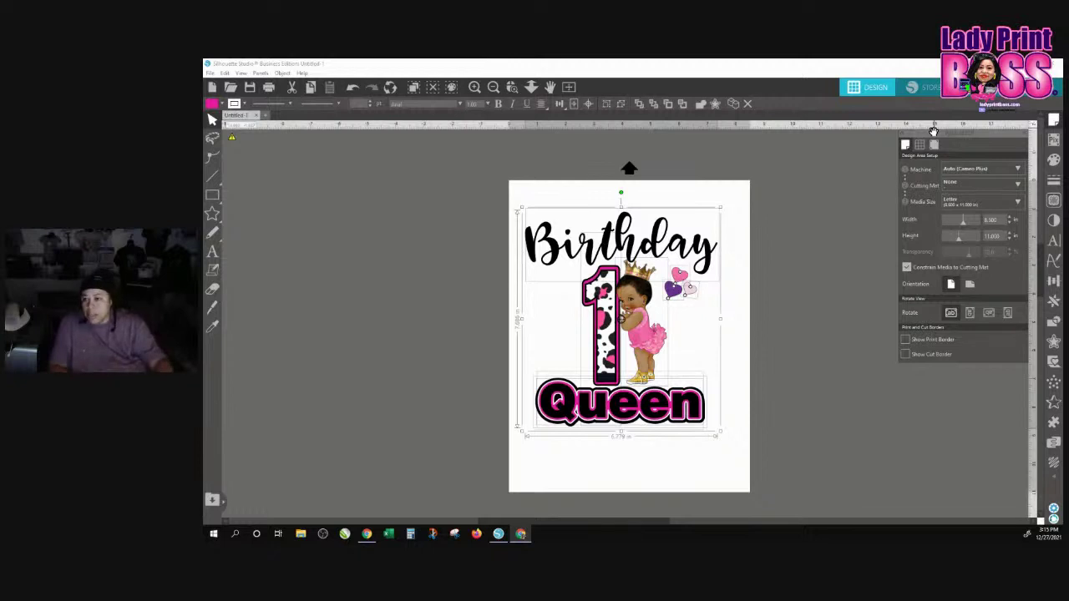
Set the cutting mat to Cameo 12 x 24 in and enlarge the design to about 7.8 in wide
{"action": "left_click", "coordinate": [975, 187]}
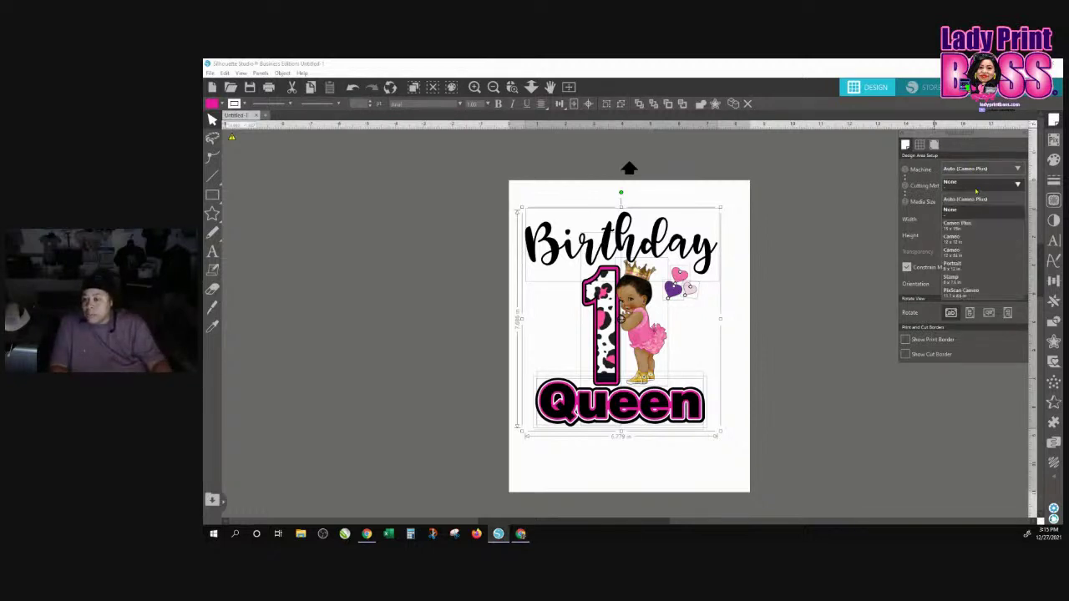
{"action": "left_click", "coordinate": [958, 252]}
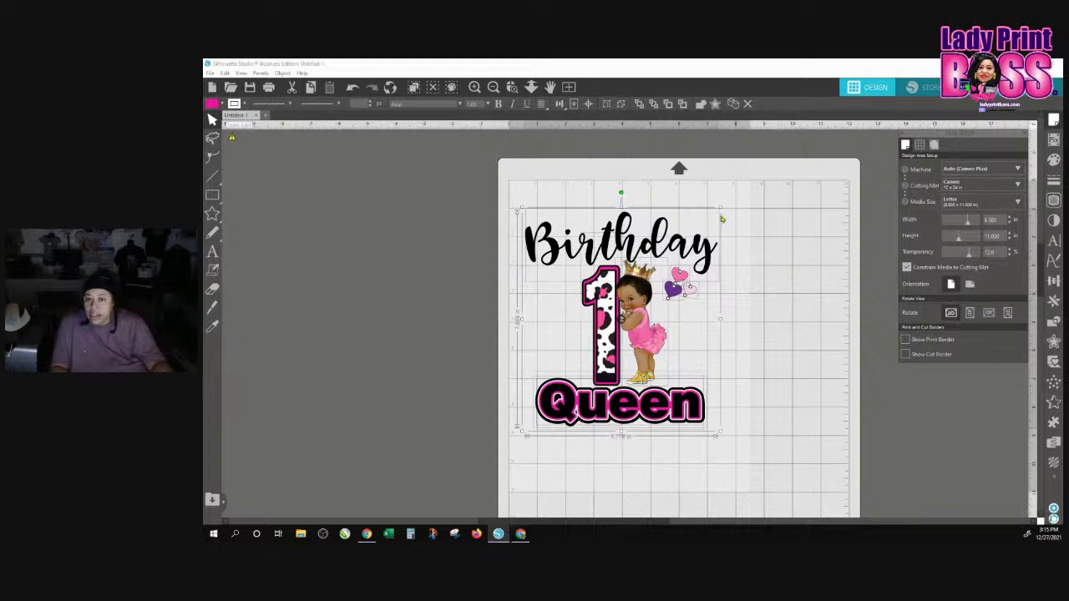
{"action": "left_click_drag", "start_coordinate": [722, 206], "coordinate": [753, 182]}
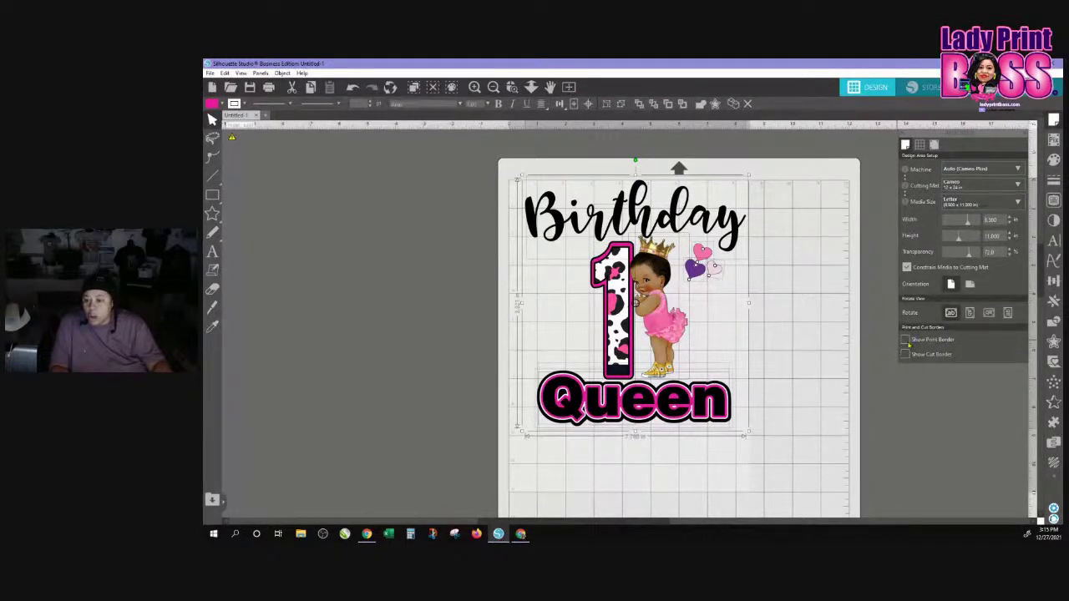
Show the cut border with the print border switched back off, and move the design down inside the page outline
{"action": "left_click", "coordinate": [906, 340]}
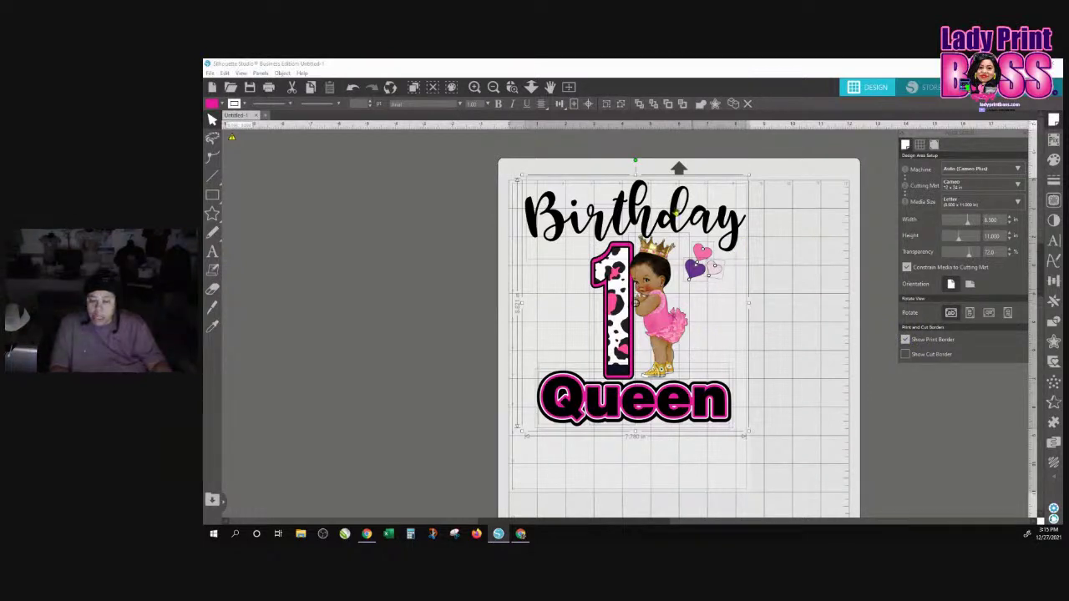
{"action": "left_click", "coordinate": [905, 355]}
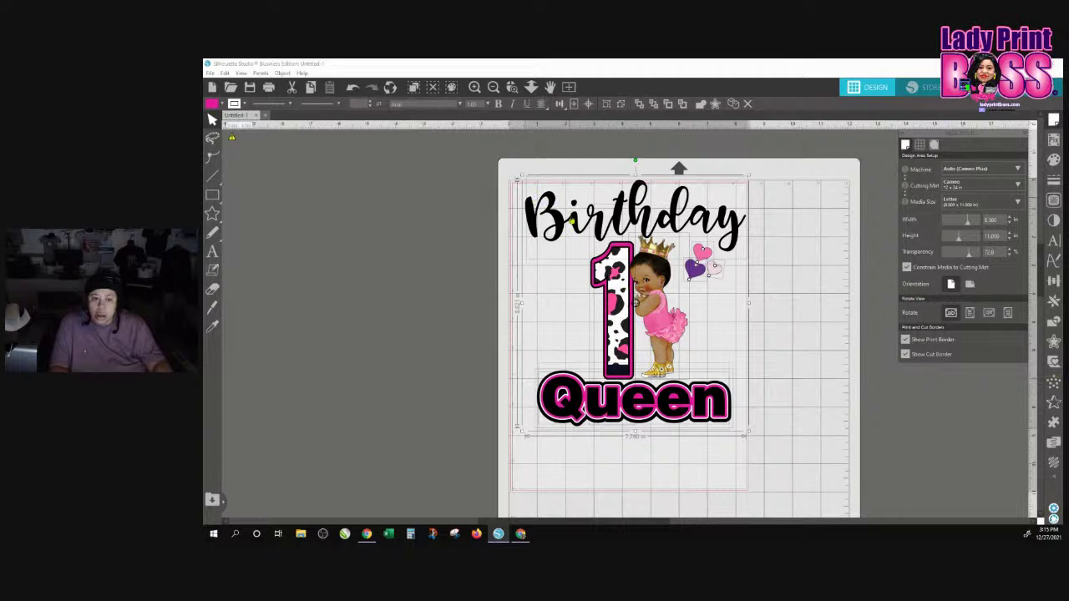
{"action": "left_click_drag", "start_coordinate": [603, 226], "coordinate": [600, 253]}
{"action": "left_click", "coordinate": [906, 340]}
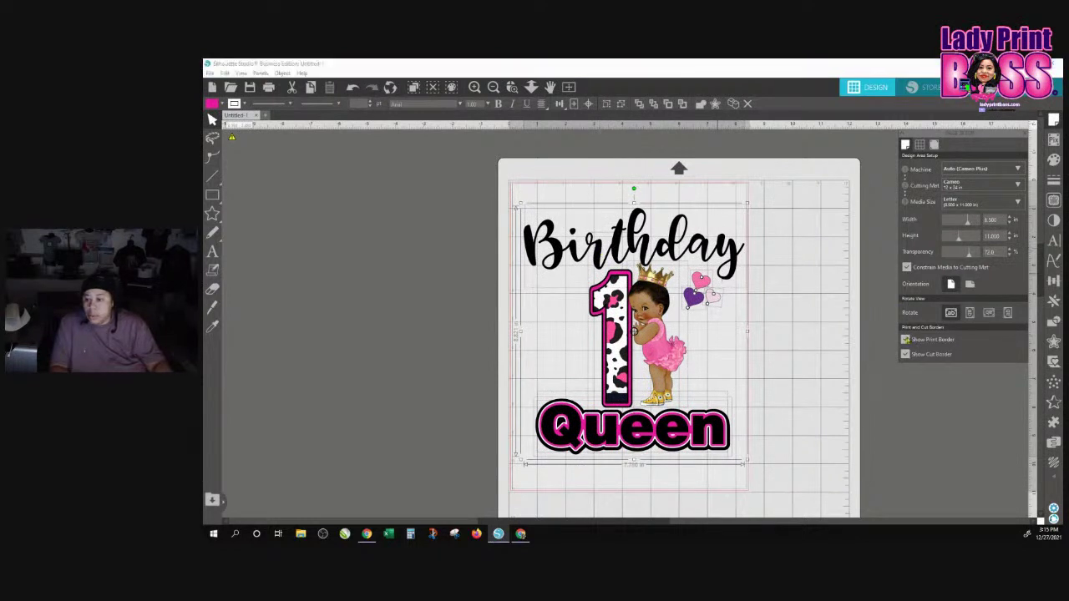
Turn on the registration marks and set their line thickness to 1.00
{"action": "left_click", "coordinate": [934, 146]}
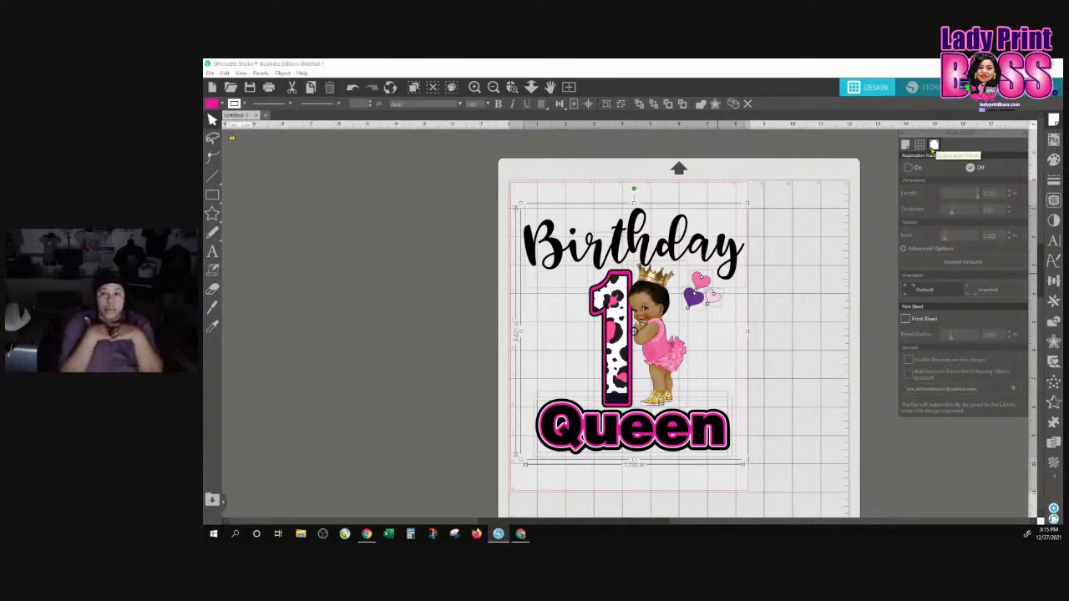
{"action": "left_click", "coordinate": [907, 168]}
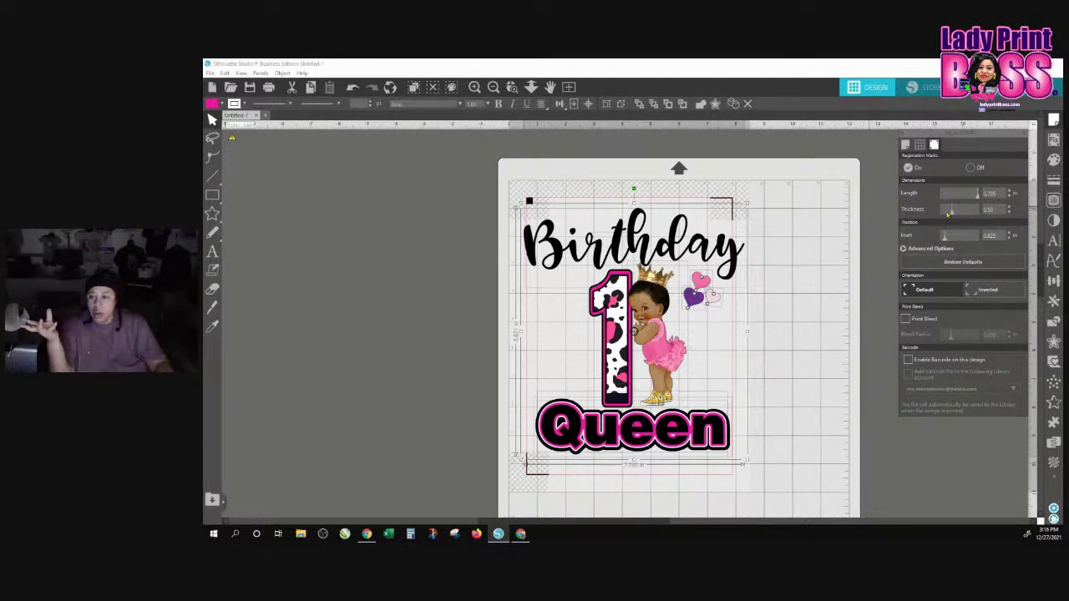
{"action": "left_click_drag", "start_coordinate": [983, 215], "coordinate": [993, 216]}
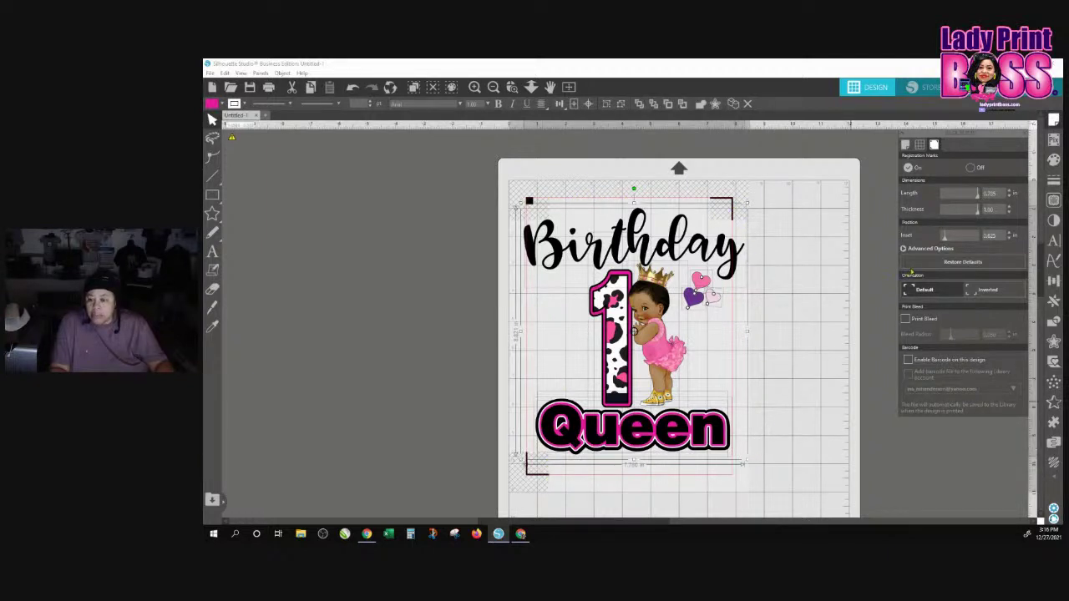
Expand the advanced registration mark options and reduce the inset on all sides to the minimum, 0.394 in
{"action": "left_click", "coordinate": [917, 249]}
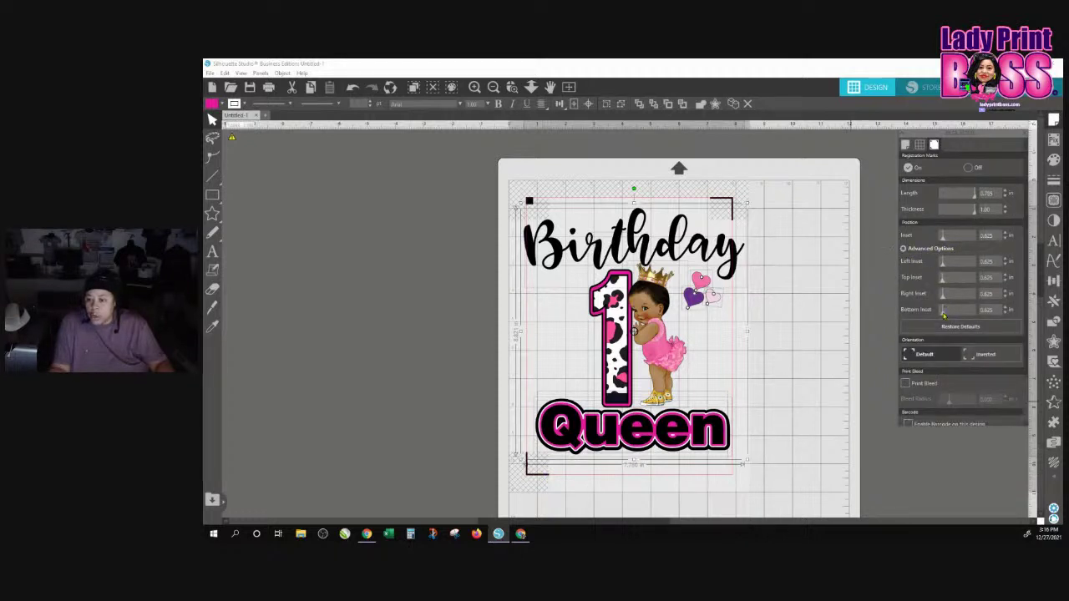
{"action": "mouse_move", "coordinate": [944, 311]}
{"action": "left_mouse_down"}
{"action": "mouse_move", "coordinate": [969, 310]}
{"action": "mouse_move", "coordinate": [941, 311]}
{"action": "left_mouse_up"}
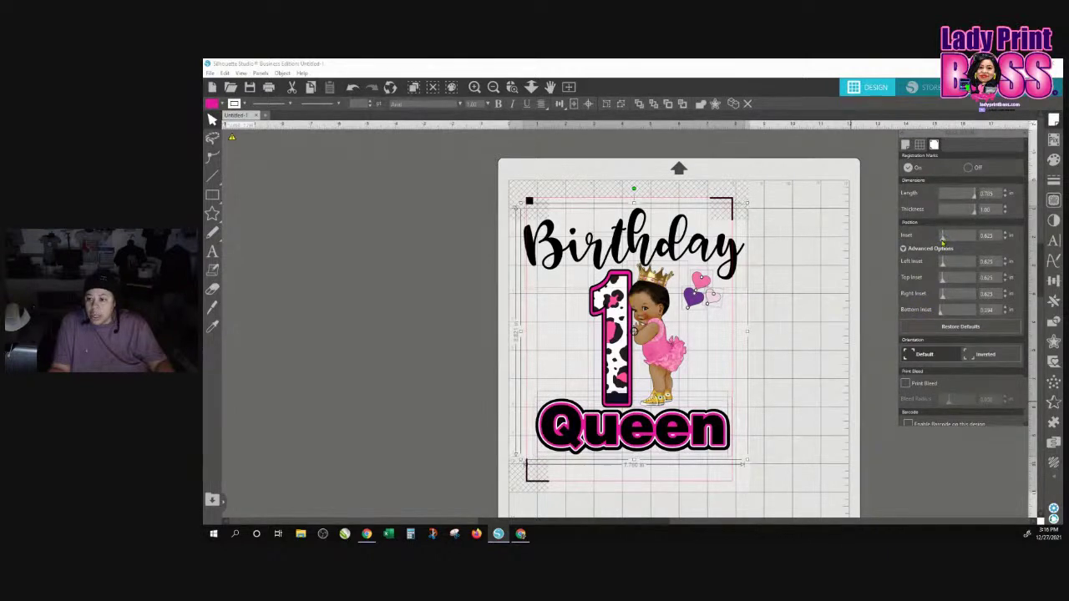
{"action": "left_click_drag", "start_coordinate": [942, 242], "coordinate": [890, 243]}
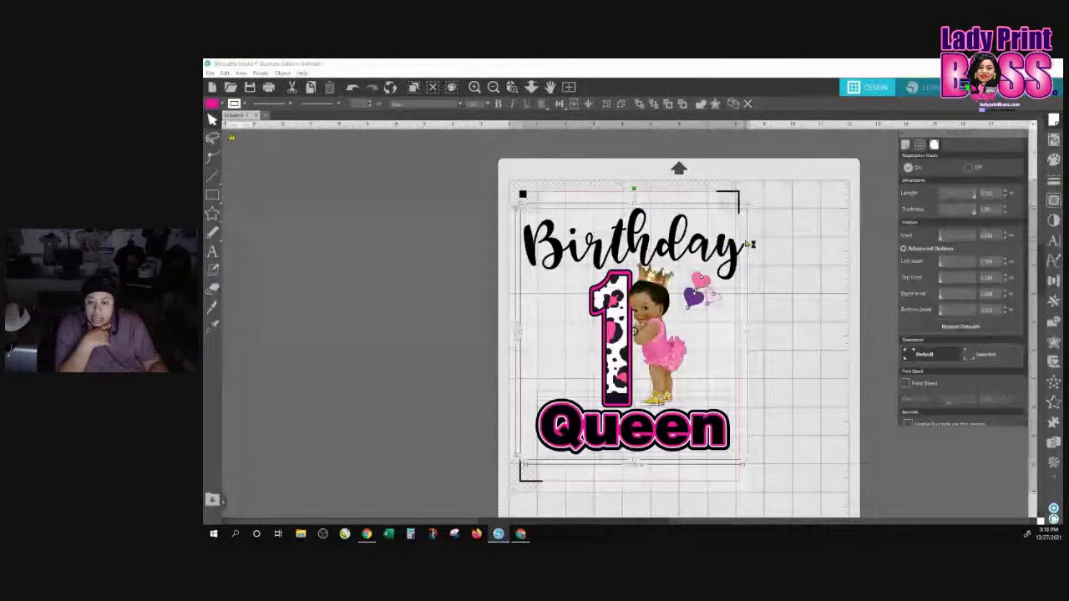
Group the Birthday Queen design, scale it to about 7.2 in wide, and position it inside the registration marks
{"action": "right_click", "coordinate": [633, 300]}
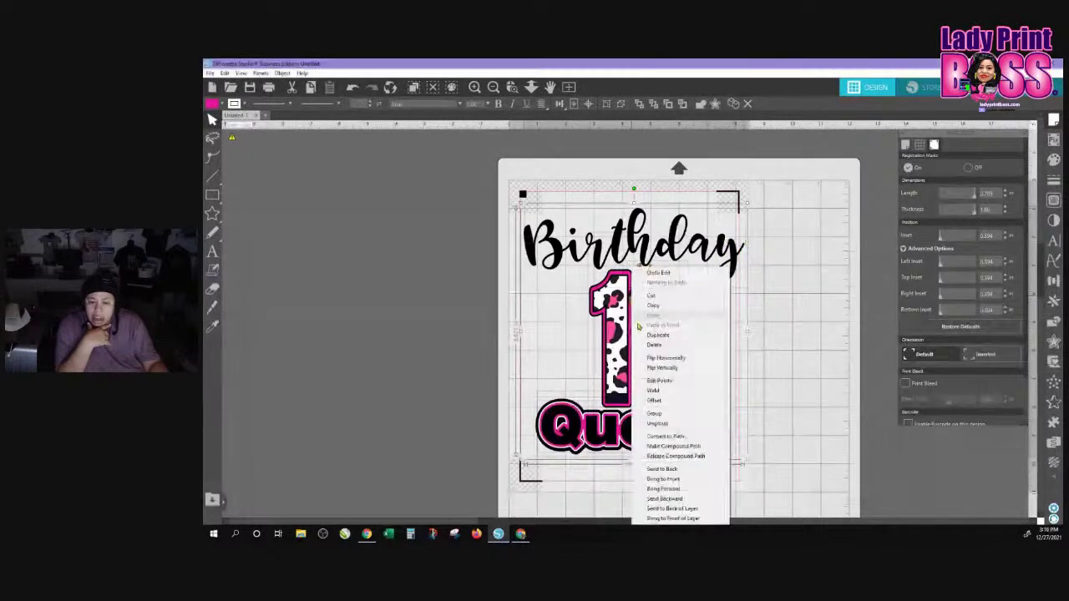
{"action": "left_click", "coordinate": [655, 414]}
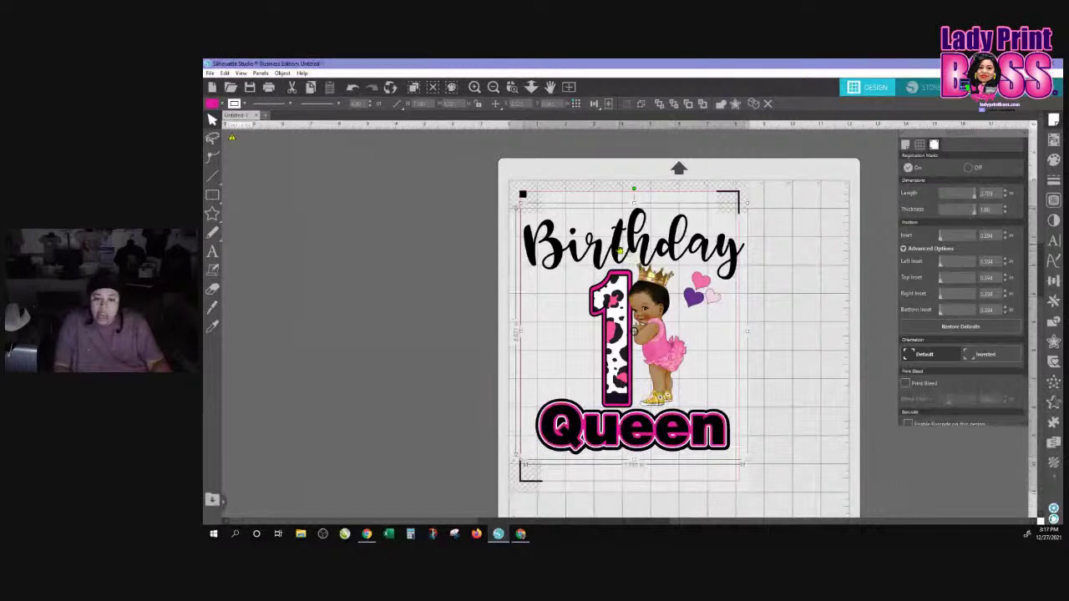
{"action": "mouse_move", "coordinate": [620, 251]}
{"action": "left_mouse_down"}
{"action": "mouse_move", "coordinate": [635, 259]}
{"action": "mouse_move", "coordinate": [610, 251]}
{"action": "left_mouse_up"}
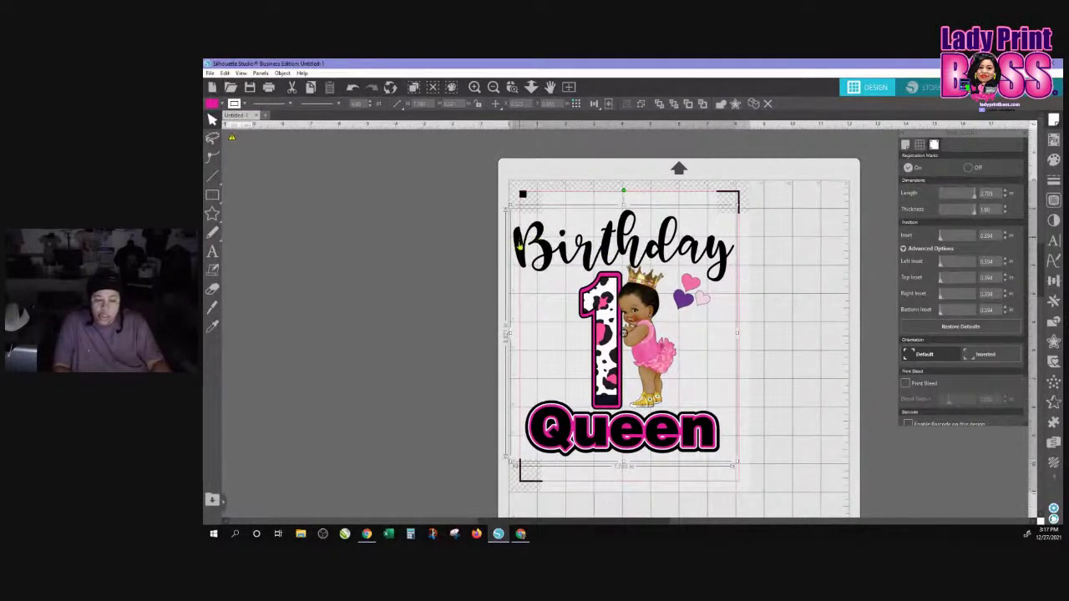
{"action": "mouse_move", "coordinate": [685, 255]}
{"action": "left_mouse_down"}
{"action": "mouse_move", "coordinate": [703, 252]}
{"action": "mouse_move", "coordinate": [689, 253]}
{"action": "mouse_move", "coordinate": [692, 239]}
{"action": "left_mouse_up"}
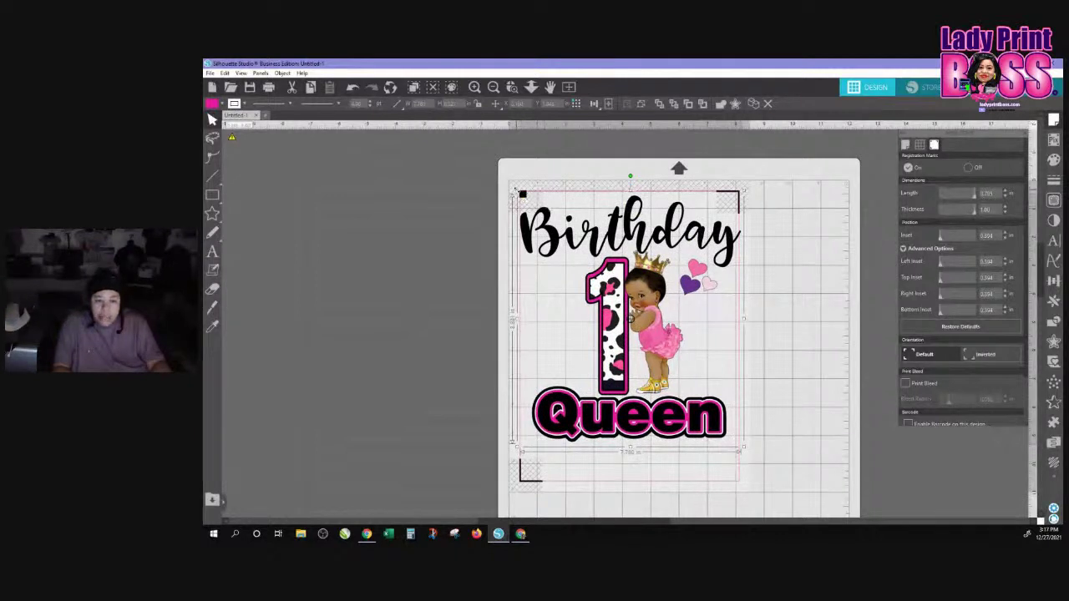
{"action": "left_click_drag", "start_coordinate": [516, 191], "coordinate": [539, 209]}
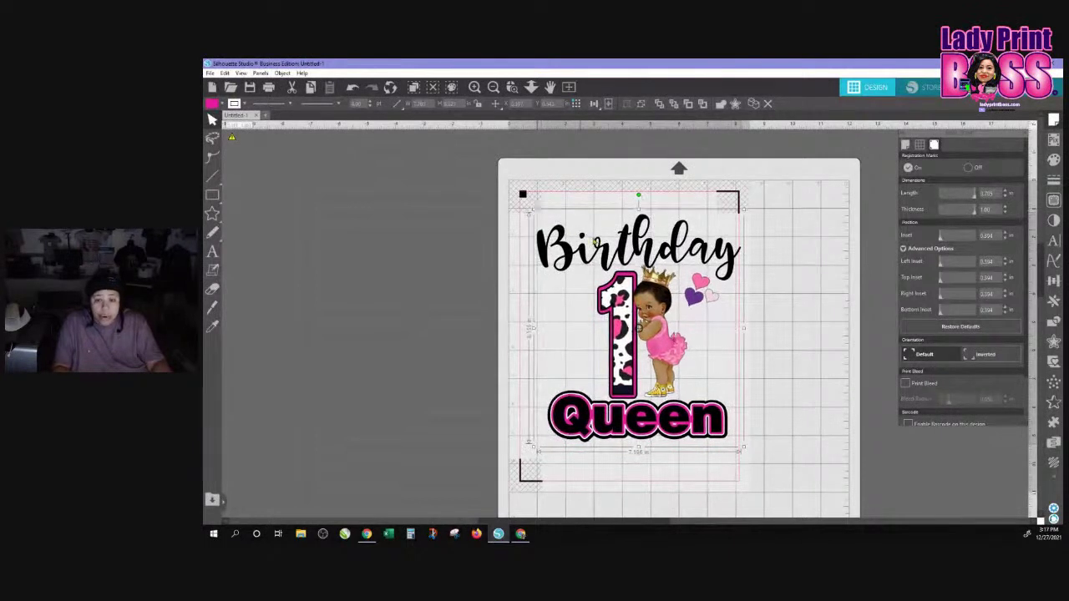
{"action": "left_click_drag", "start_coordinate": [623, 254], "coordinate": [611, 248]}
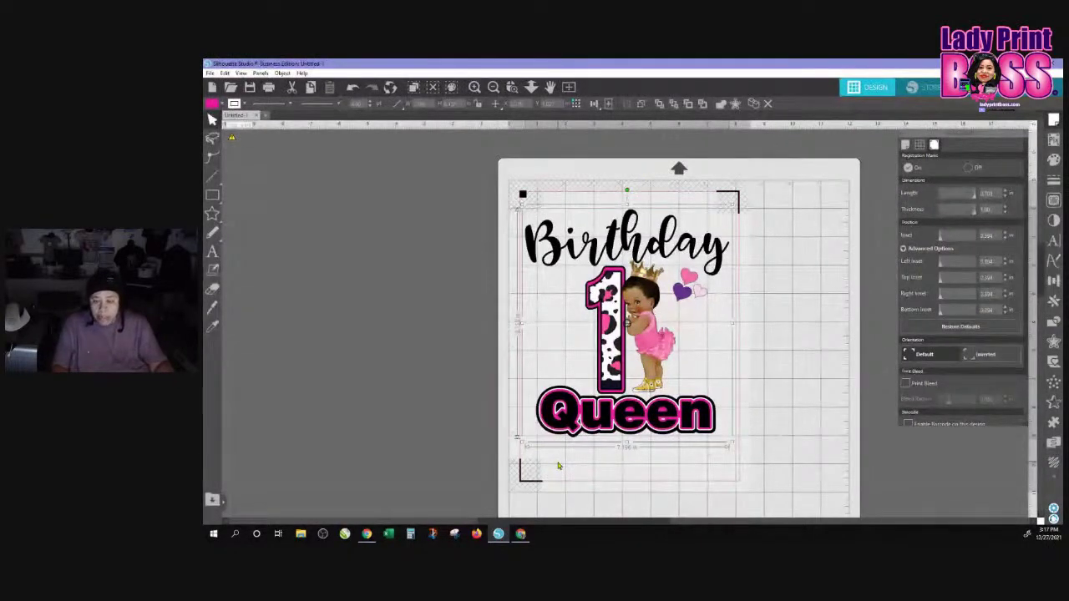
Turn off the guides in the grid settings and return to the design area setup
{"action": "left_click", "coordinate": [919, 145]}
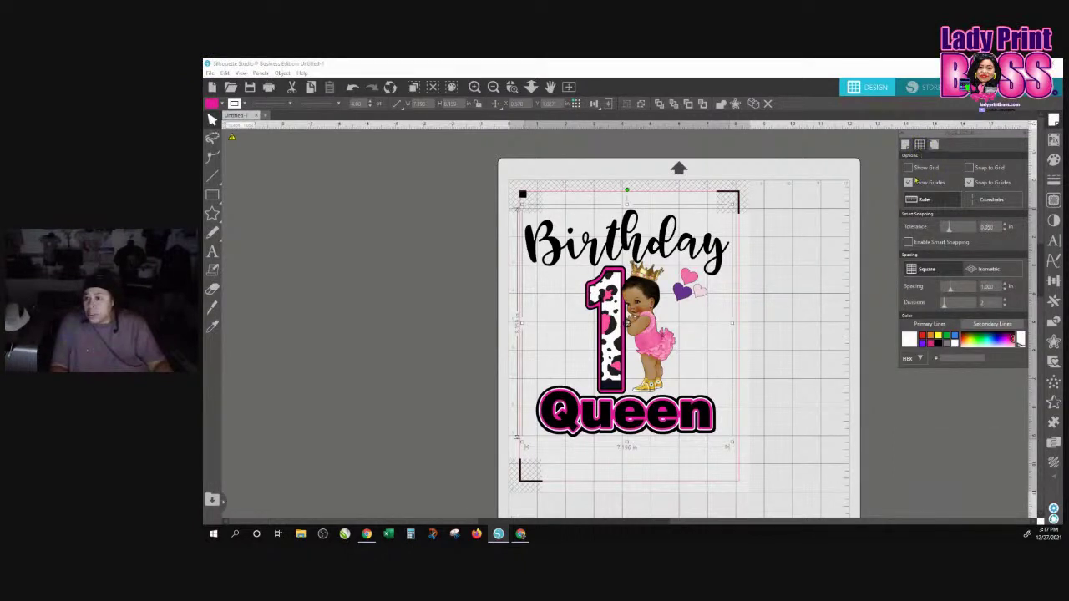
{"action": "left_click", "coordinate": [908, 183]}
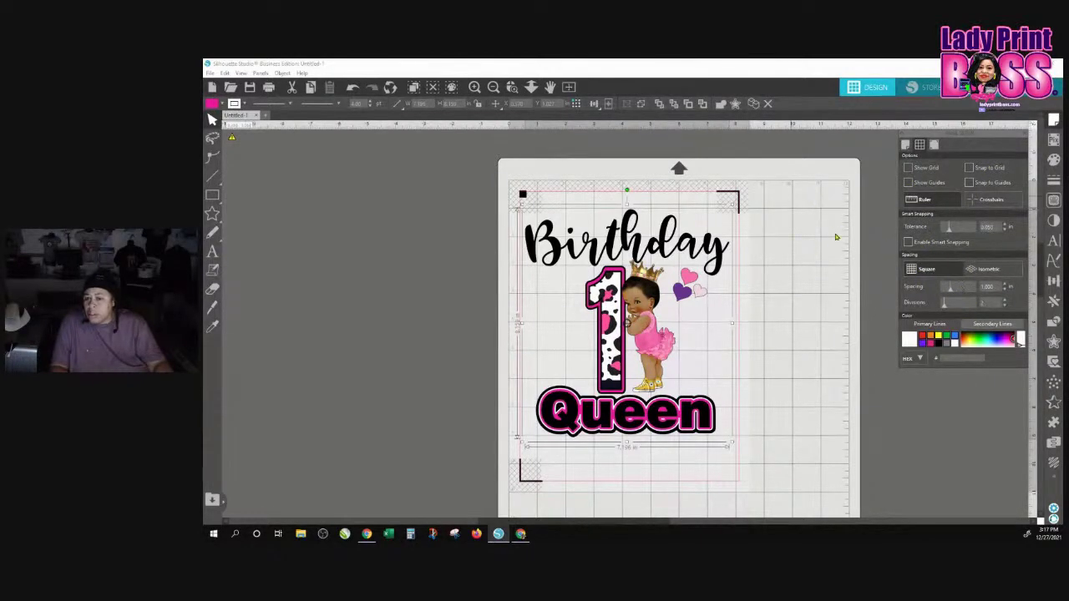
{"action": "left_click", "coordinate": [905, 145]}
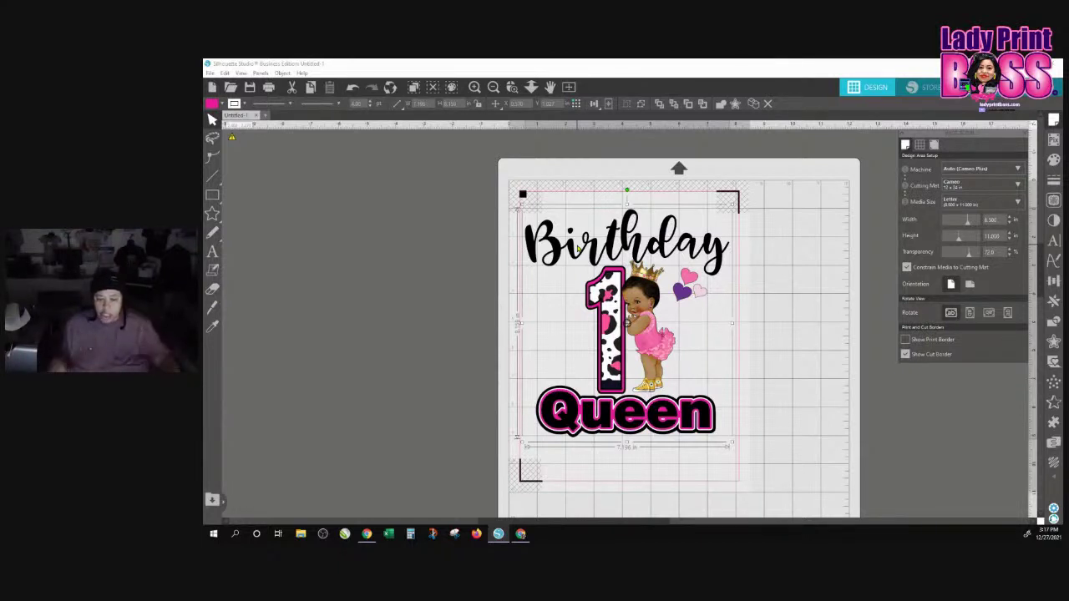
Set up the cut job by line colour, enable cutting for the no-colour lines, and return to the design workspace
{"action": "left_click", "coordinate": [610, 251]}
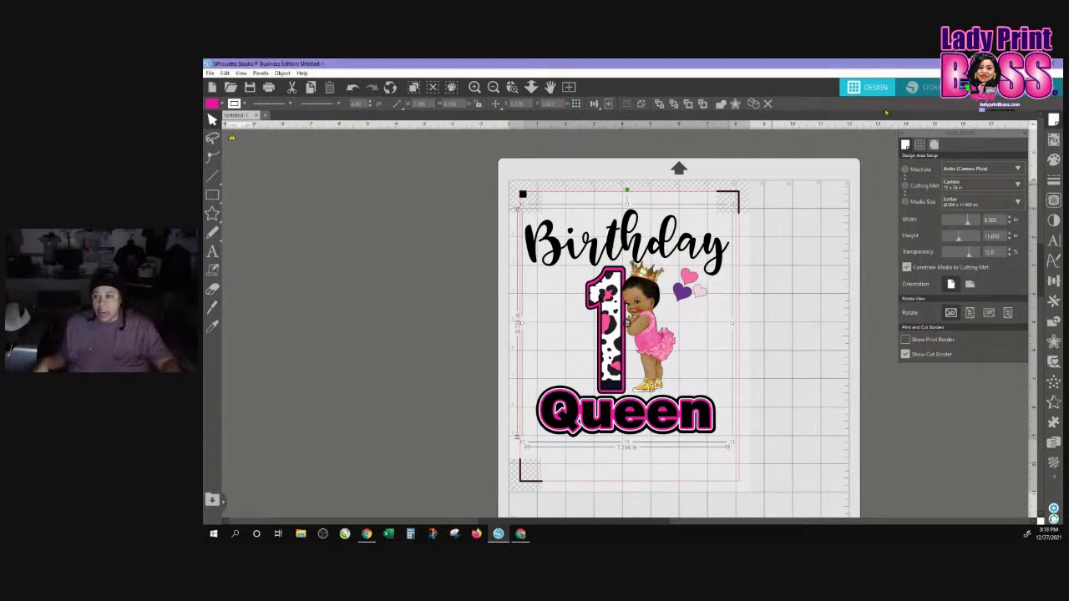
{"action": "left_click", "coordinate": [1054, 87]}
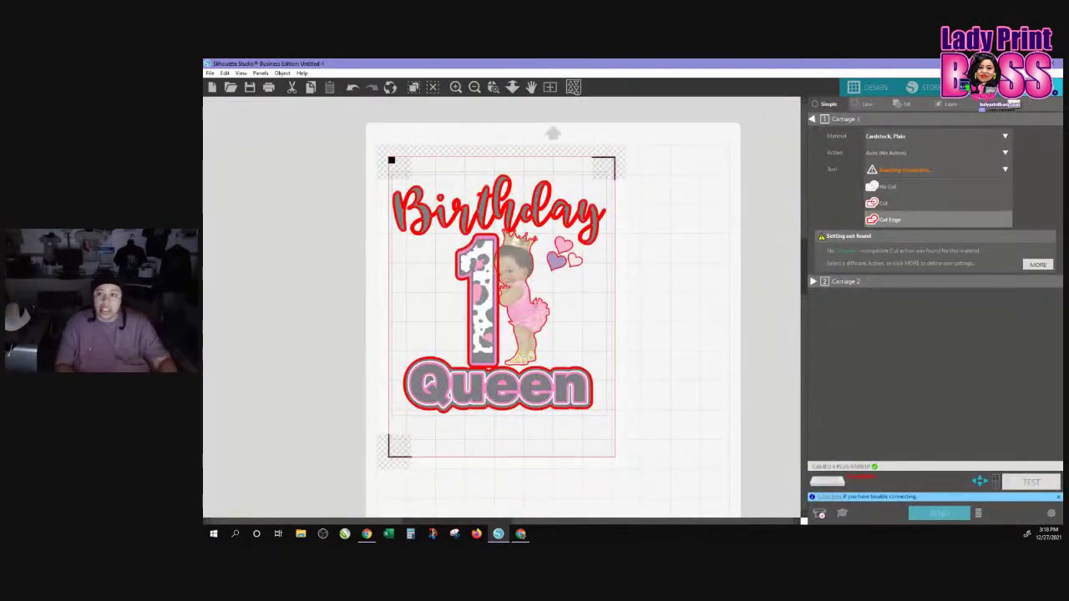
{"action": "left_click", "coordinate": [866, 104]}
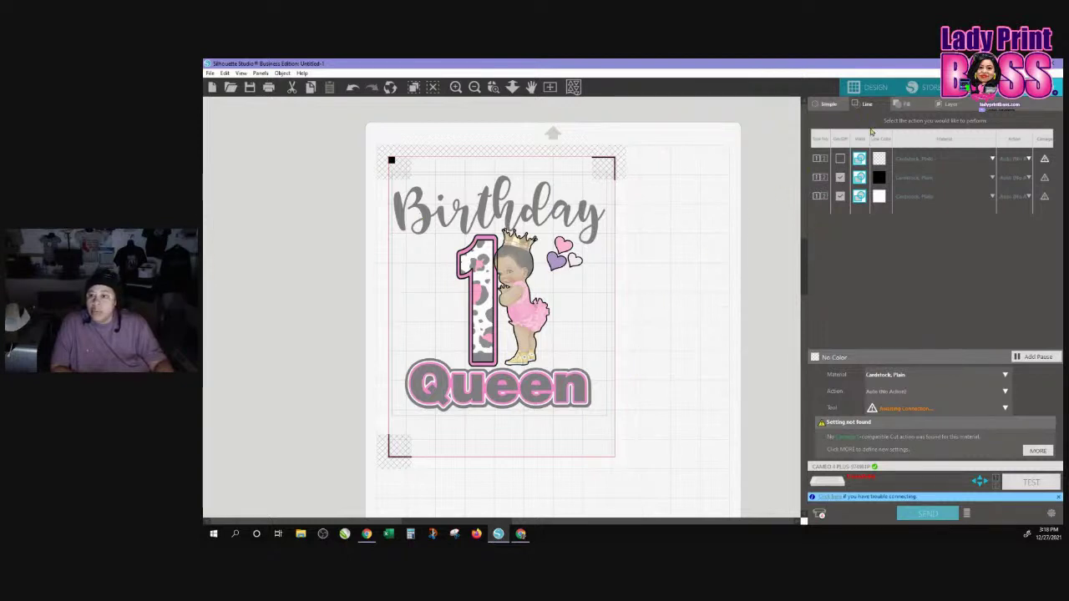
{"action": "left_click", "coordinate": [840, 158]}
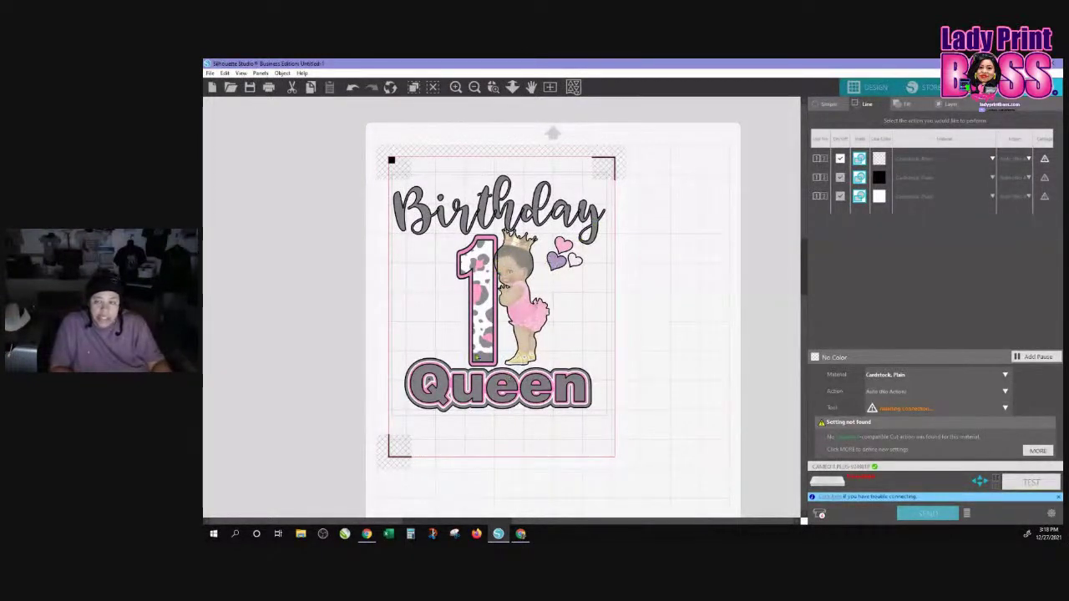
{"action": "left_click", "coordinate": [871, 88]}
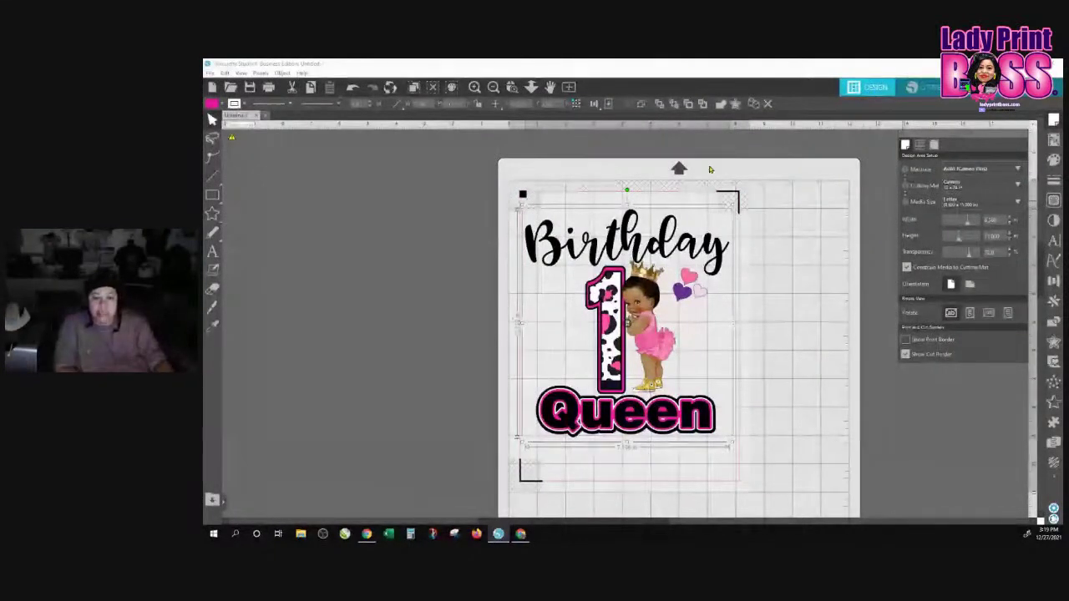
Ungroup the Birthday Queen design into its separate elements
{"action": "left_click", "coordinate": [625, 229]}
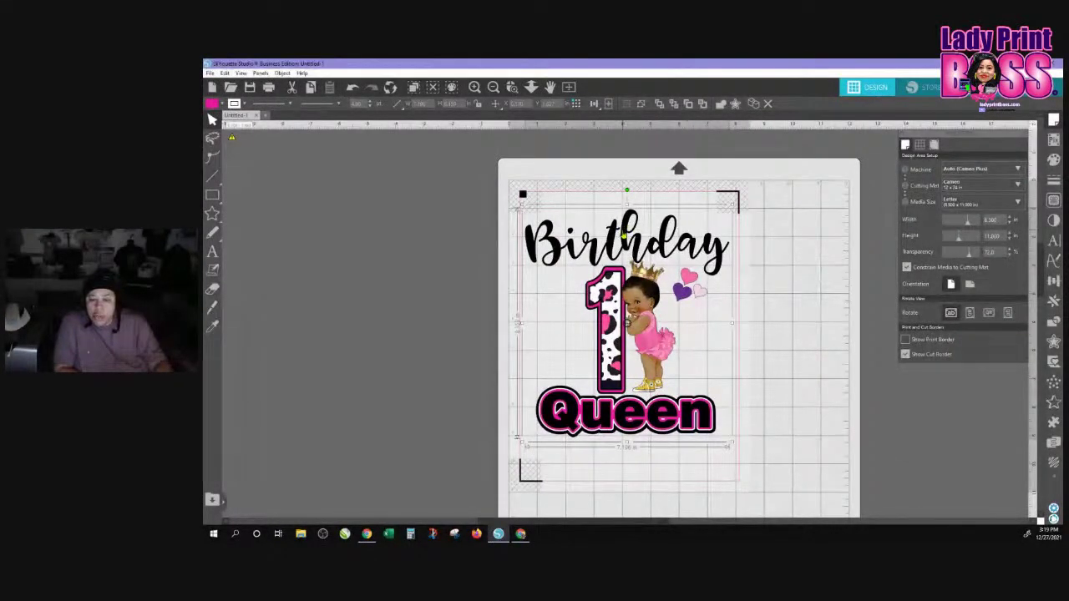
{"action": "right_click", "coordinate": [623, 257]}
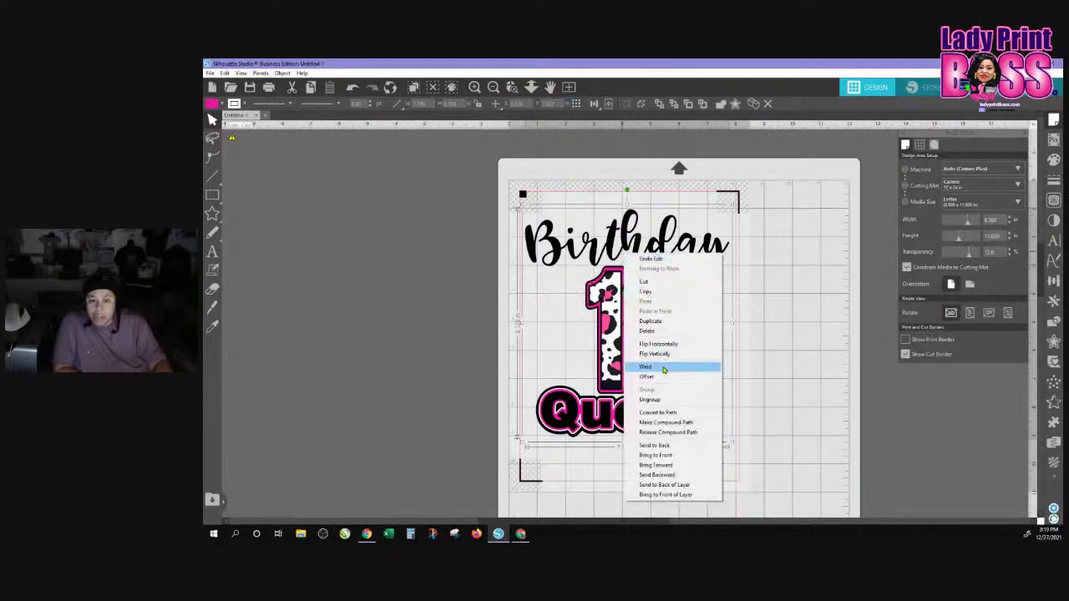
{"action": "left_click", "coordinate": [664, 398]}
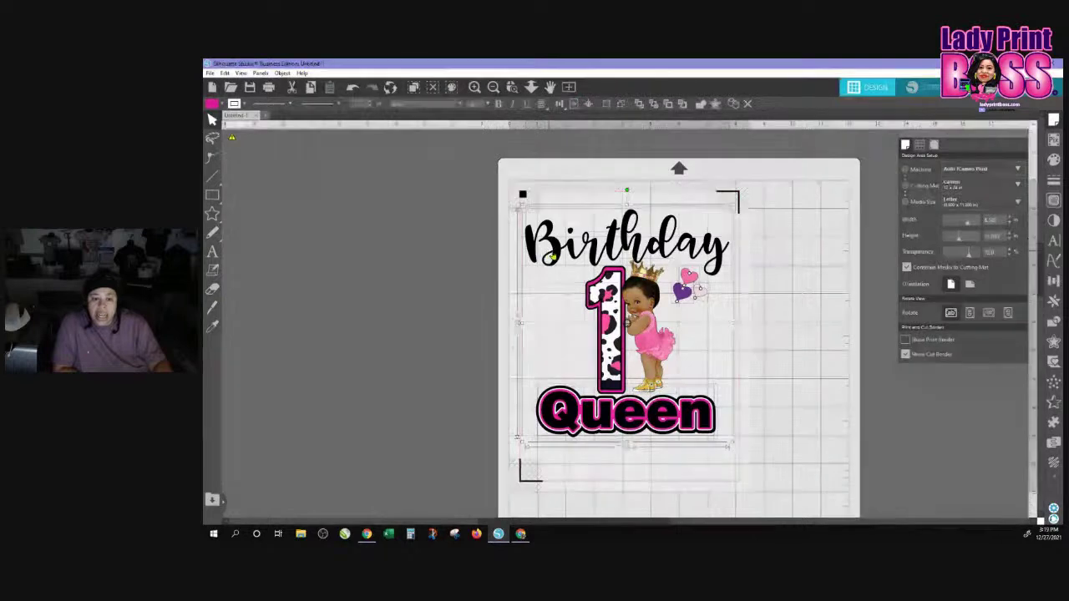
{"action": "scroll", "coordinate": [481, 221], "scroll_direction": "down", "scroll_amount": 1}
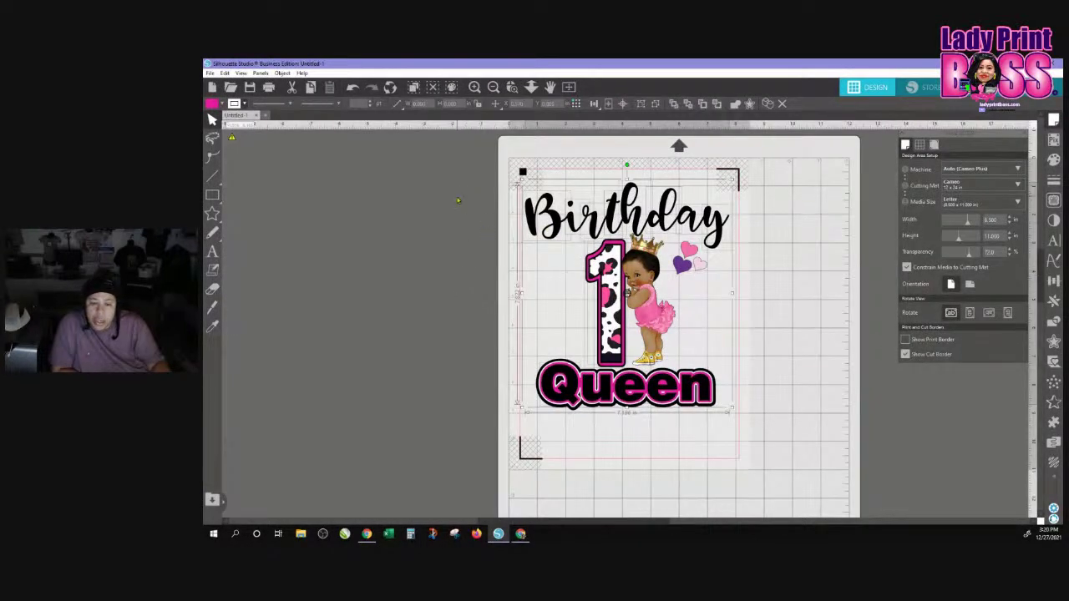
Select all the letters of the word Birthday and weld them together
{"action": "left_click_drag", "start_coordinate": [516, 180], "coordinate": [690, 216]}
{"action": "right_click", "coordinate": [690, 216]}
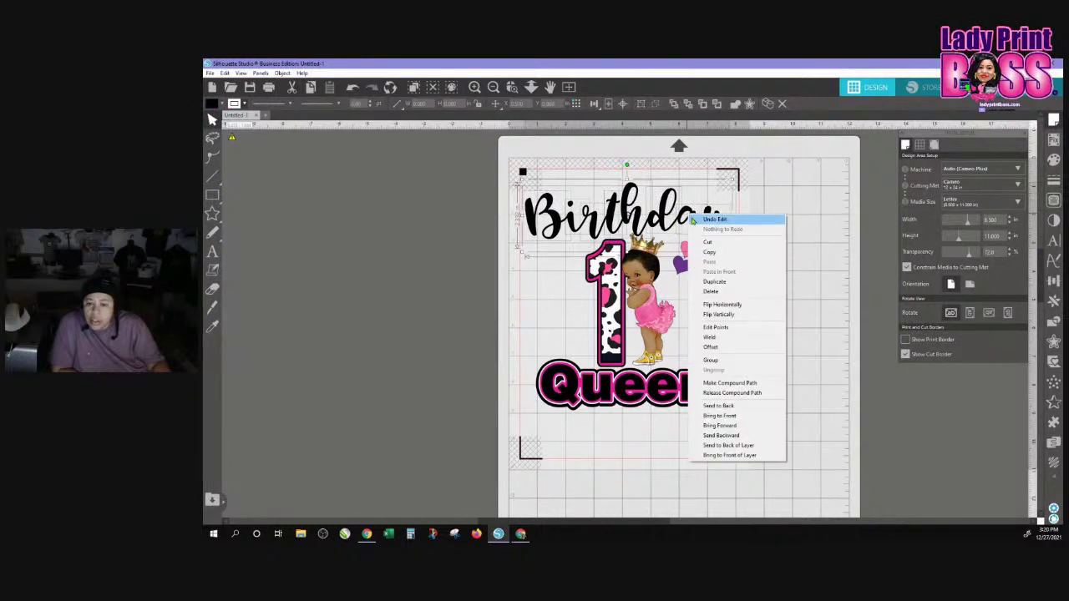
{"action": "left_click", "coordinate": [729, 383]}
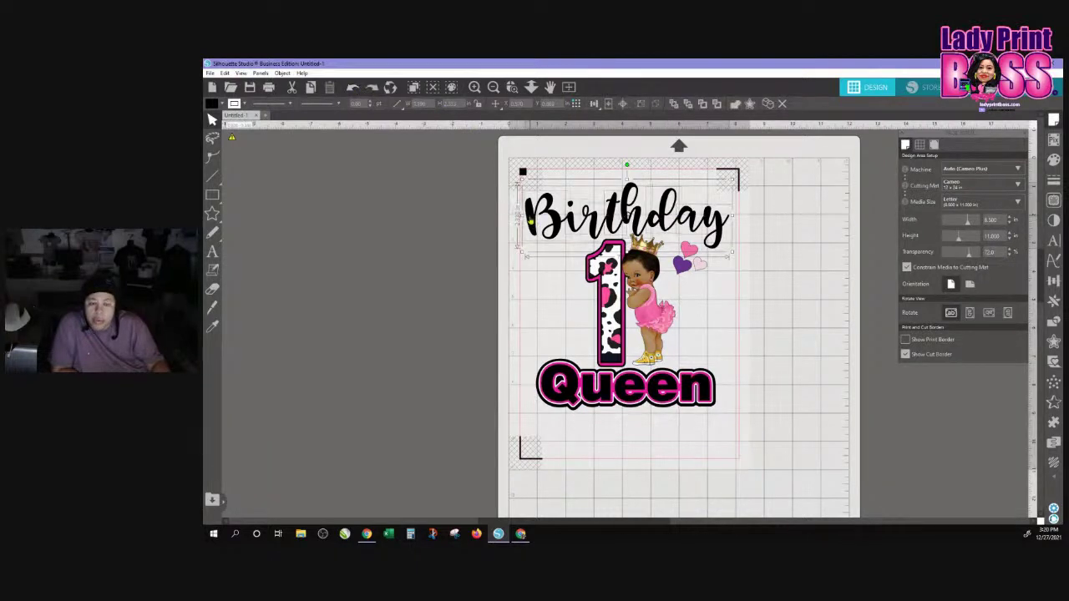
{"action": "right_click", "coordinate": [533, 220]}
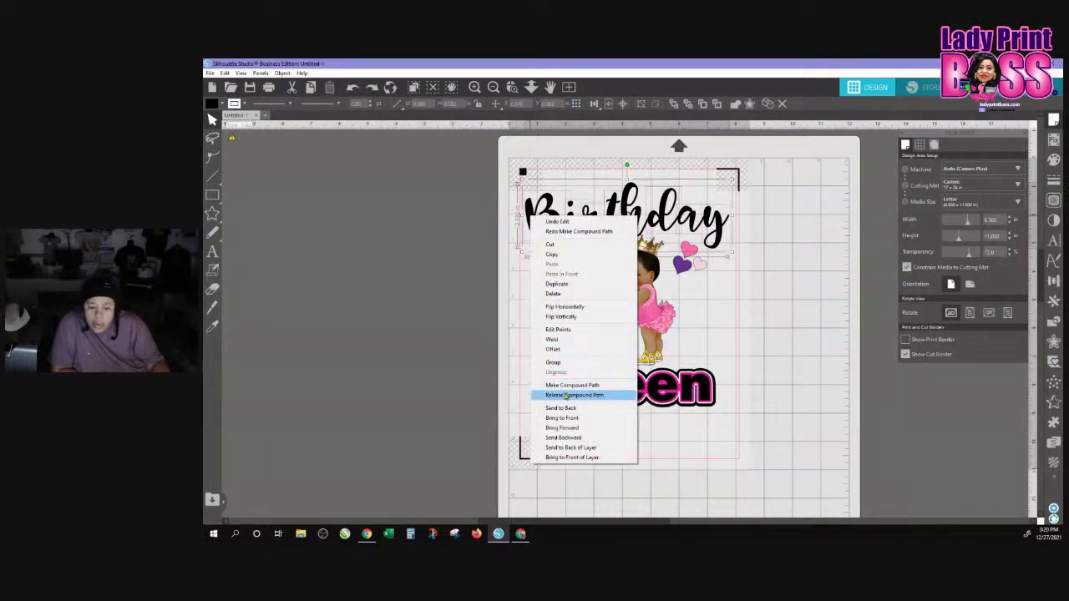
{"action": "left_click", "coordinate": [553, 340]}
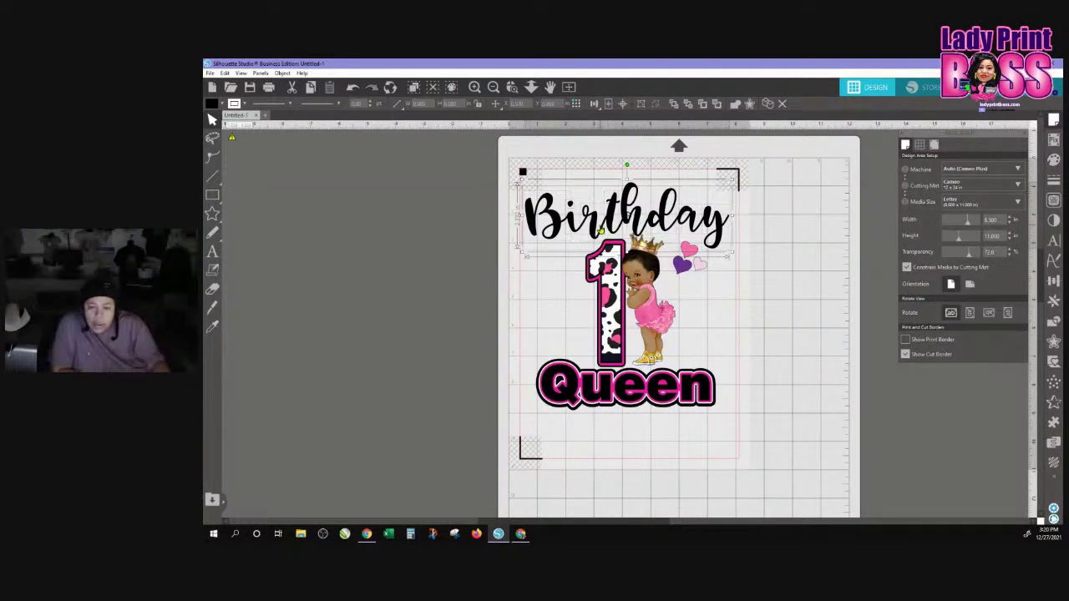
Give the word Birthday a yellow line colour, place it back above the 1, and check its cut lines in the send setup
{"action": "left_click_drag", "start_coordinate": [605, 218], "coordinate": [421, 217]}
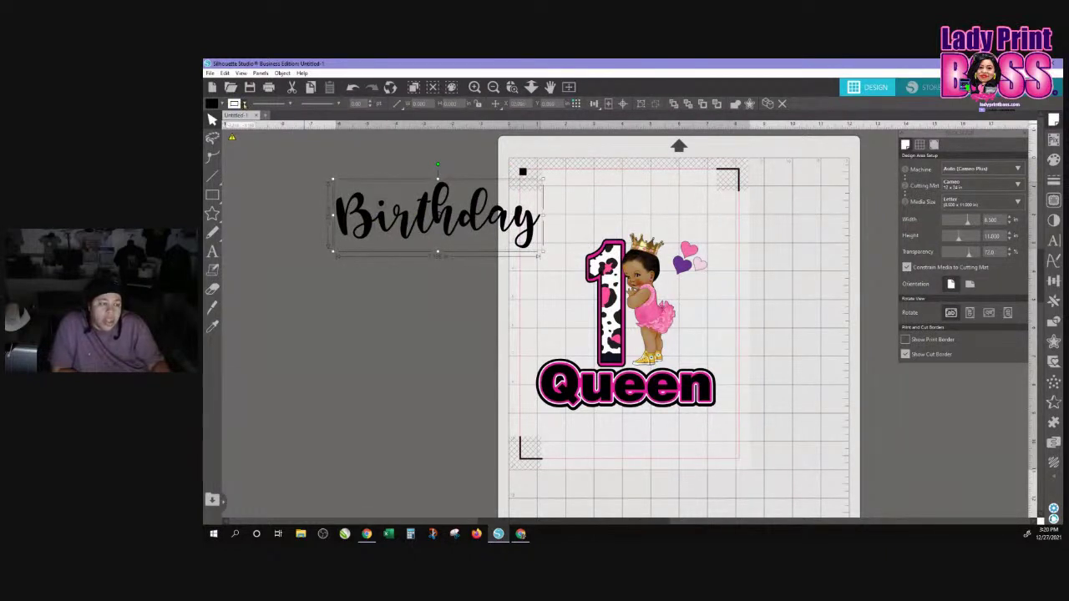
{"action": "left_click", "coordinate": [240, 105]}
{"action": "left_click", "coordinate": [235, 125]}
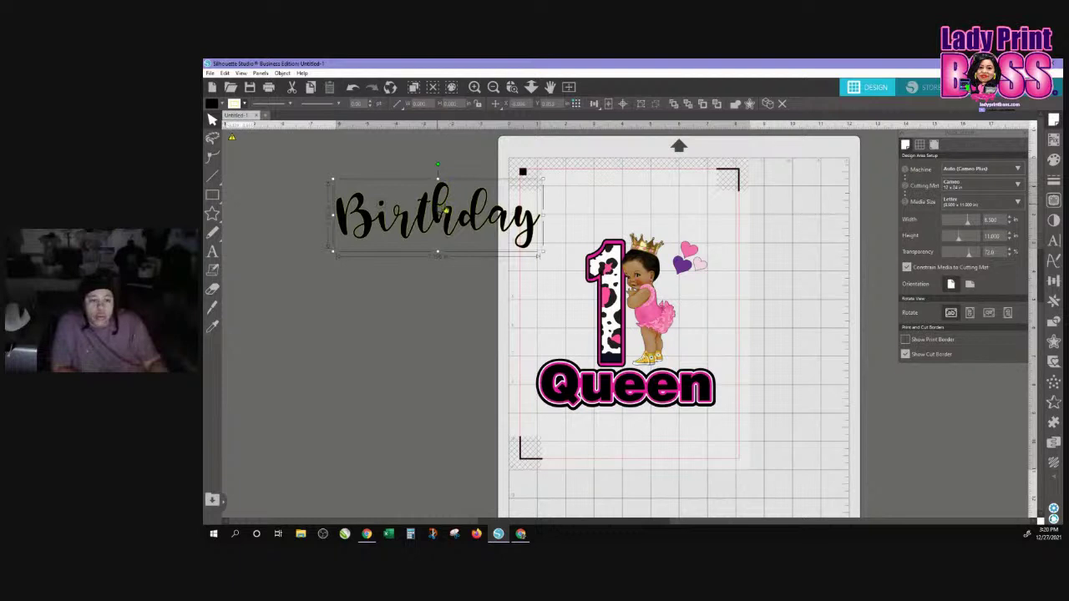
{"action": "left_click_drag", "start_coordinate": [440, 205], "coordinate": [624, 213]}
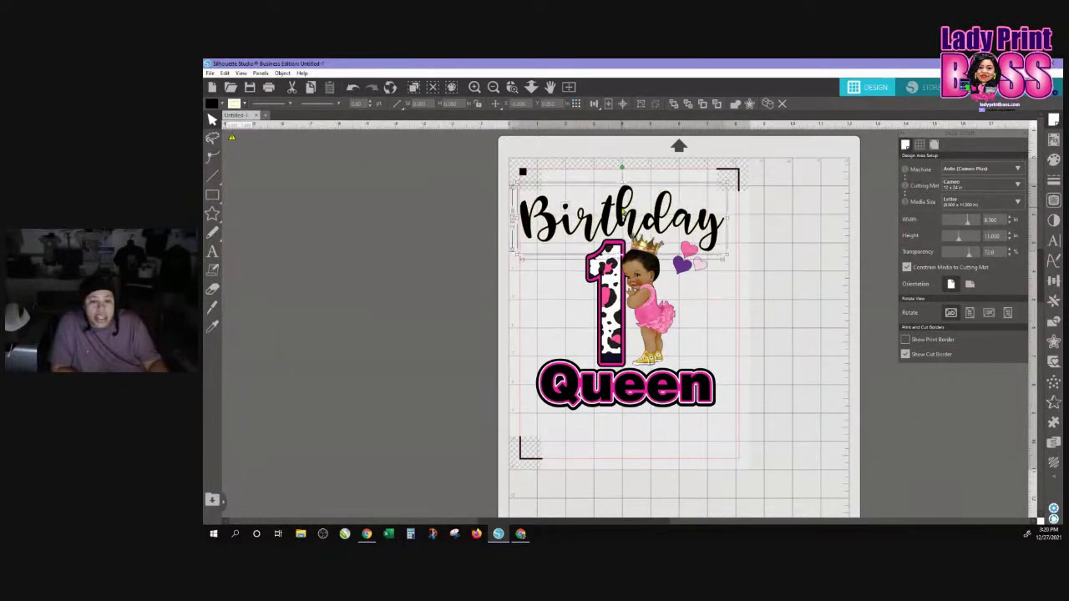
{"action": "left_click", "coordinate": [1054, 87]}
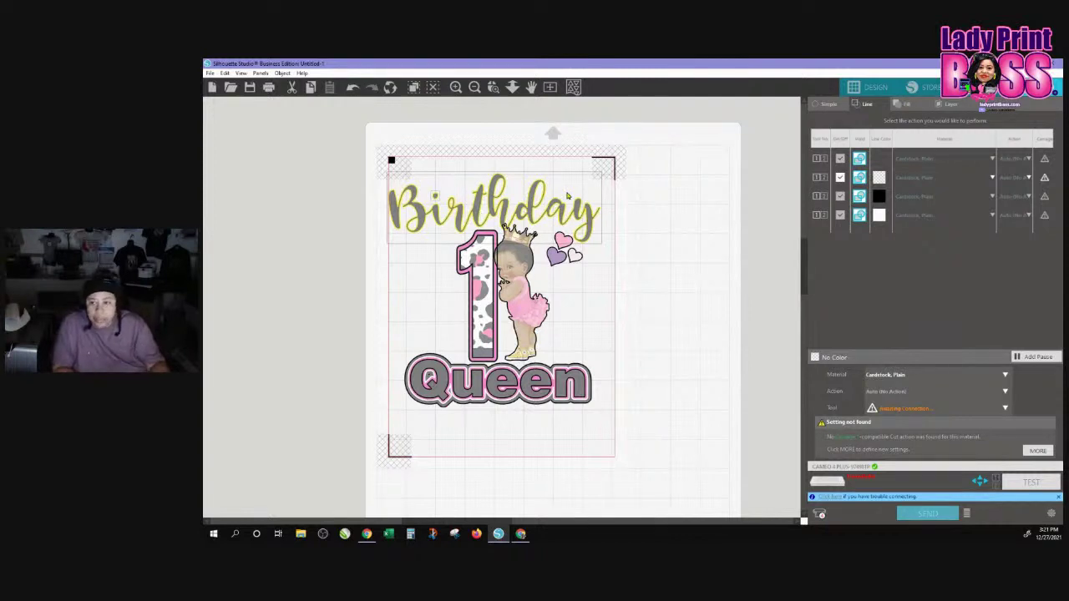
{"action": "left_click", "coordinate": [868, 87]}
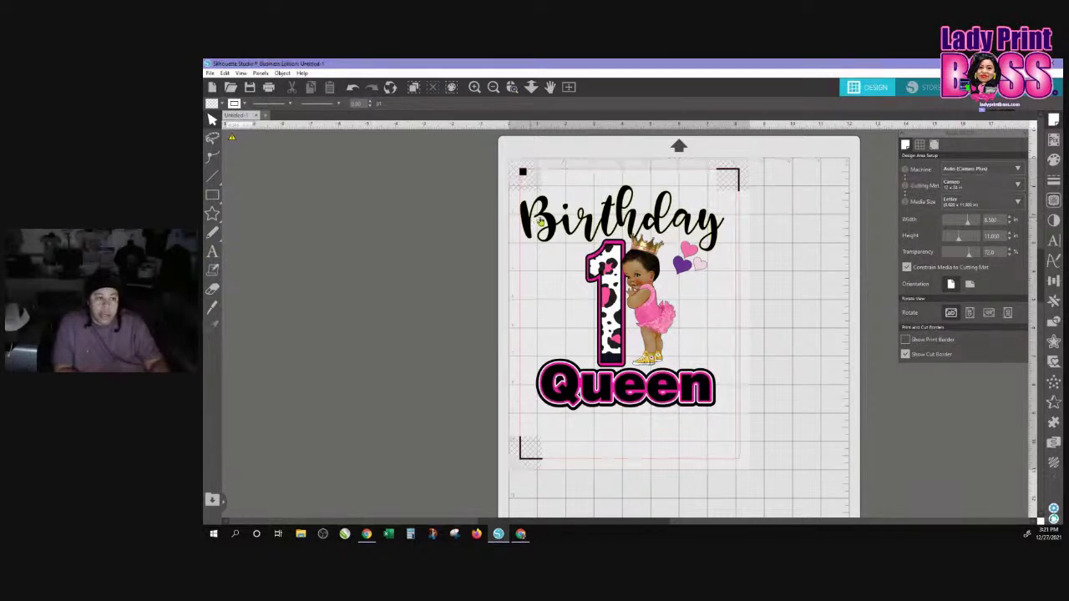
Remove the yellow line colour from the word Birthday by setting its line to no colour
{"action": "left_click", "coordinate": [537, 221]}
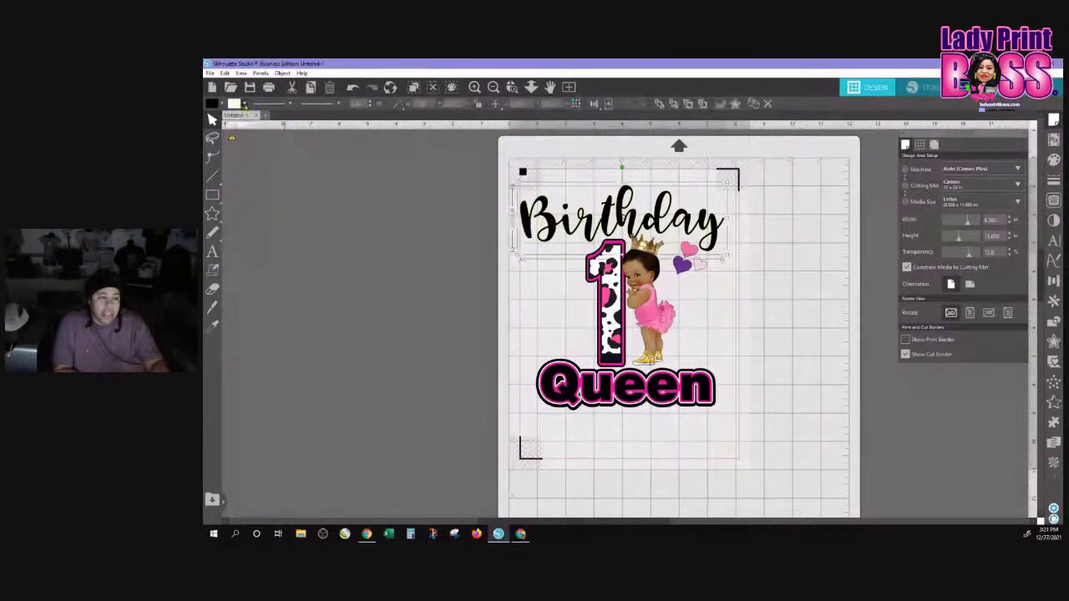
{"action": "left_click", "coordinate": [245, 105]}
{"action": "left_click", "coordinate": [251, 125]}
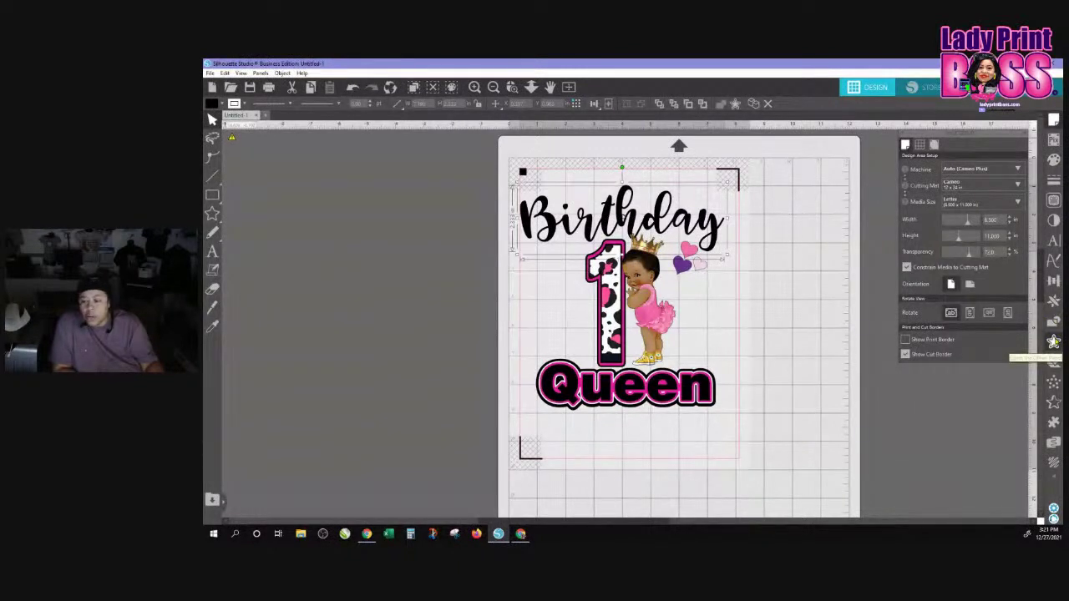
Create a thin, rounded-corner offset around the word Birthday and fill it with hot pink
{"action": "left_click", "coordinate": [1054, 341]}
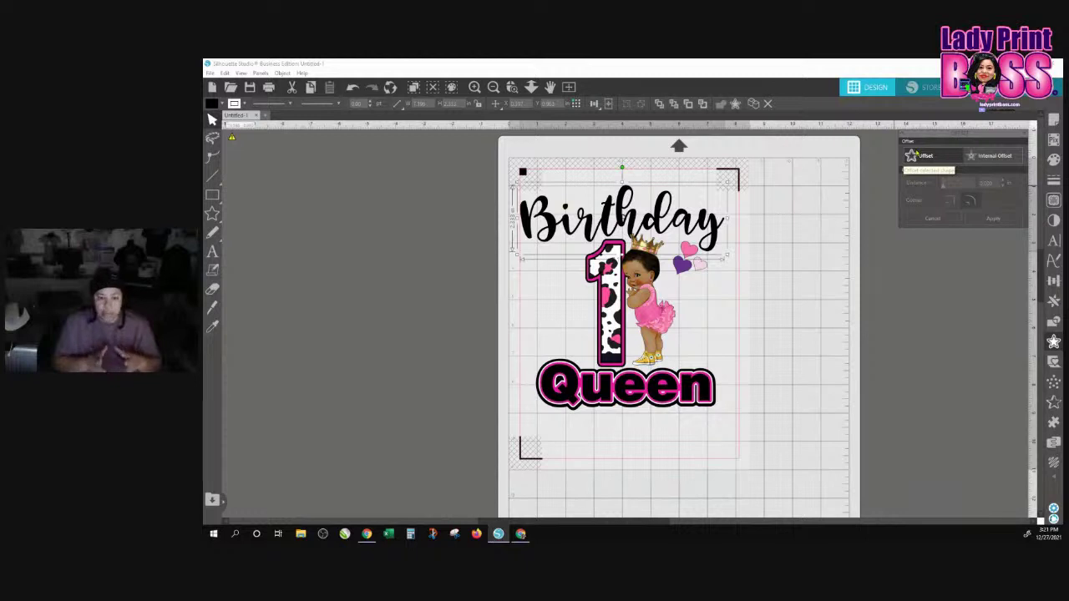
{"action": "left_click", "coordinate": [921, 157]}
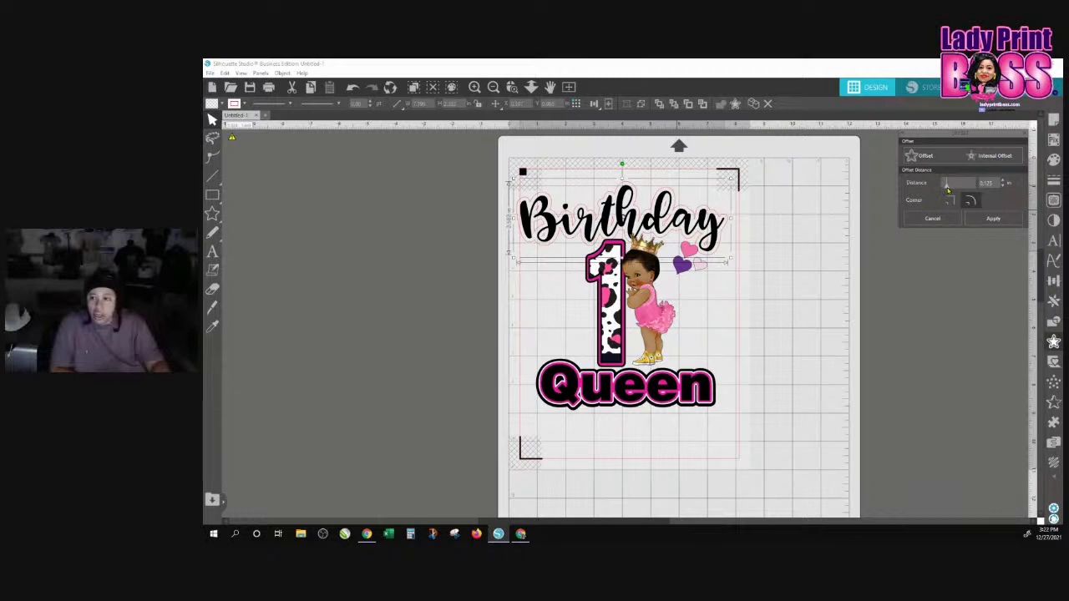
{"action": "left_click_drag", "start_coordinate": [944, 188], "coordinate": [947, 191]}
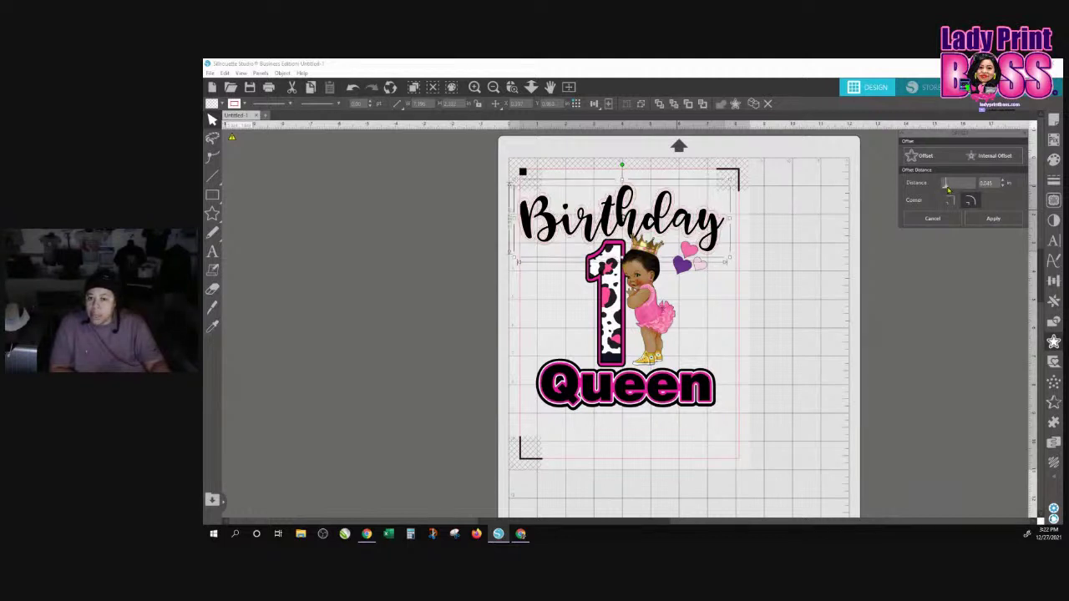
{"action": "left_click", "coordinate": [991, 219]}
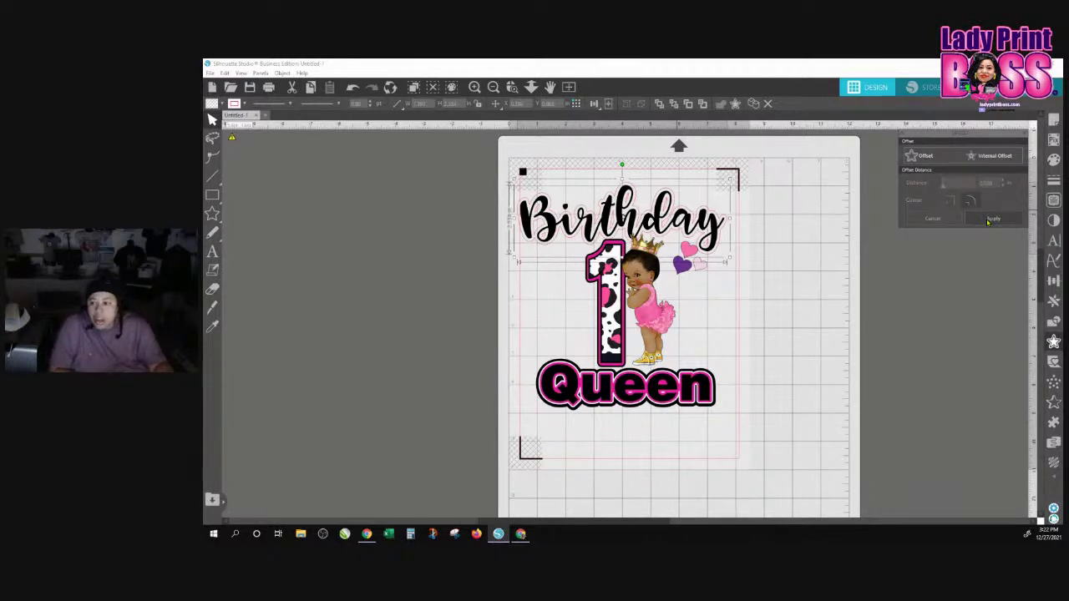
{"action": "left_click", "coordinate": [1053, 160]}
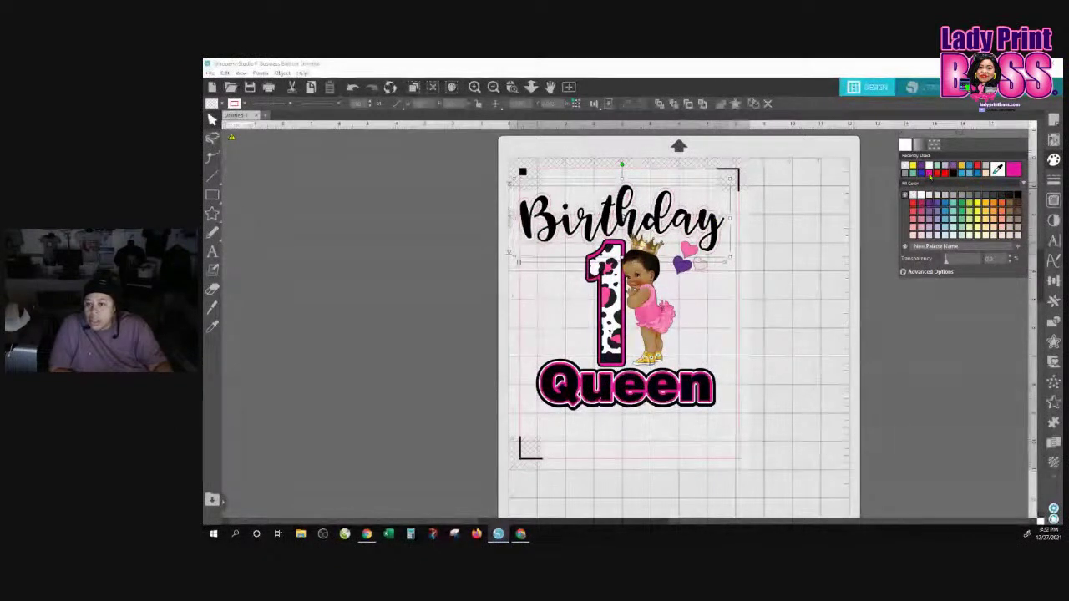
{"action": "left_click", "coordinate": [929, 171]}
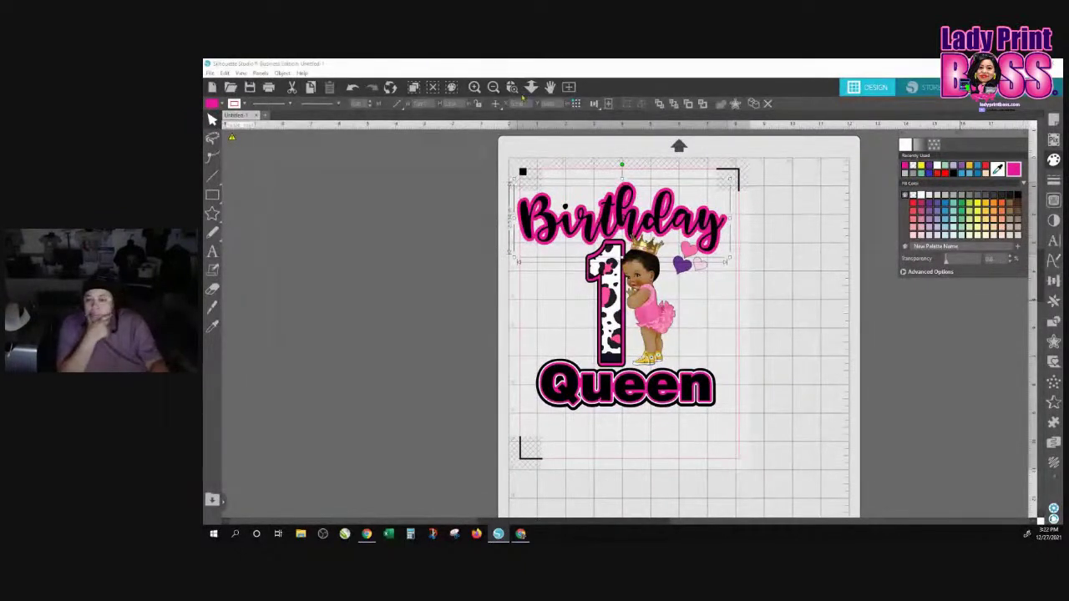
Fill the black lettering of the word Birthday with a pink pattern
{"action": "left_click", "coordinate": [528, 224]}
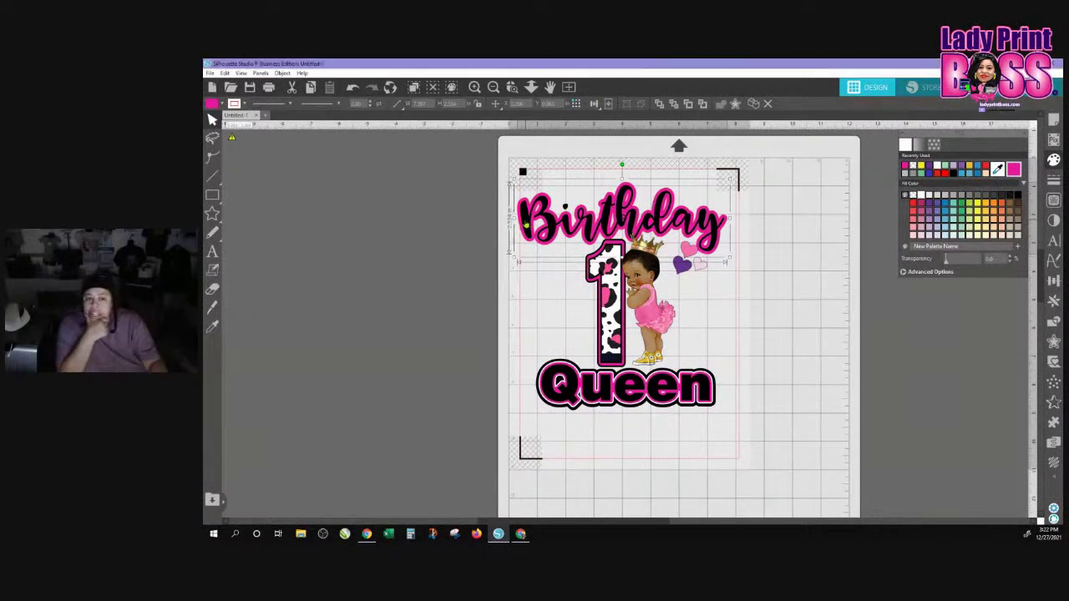
{"action": "left_click", "coordinate": [932, 146]}
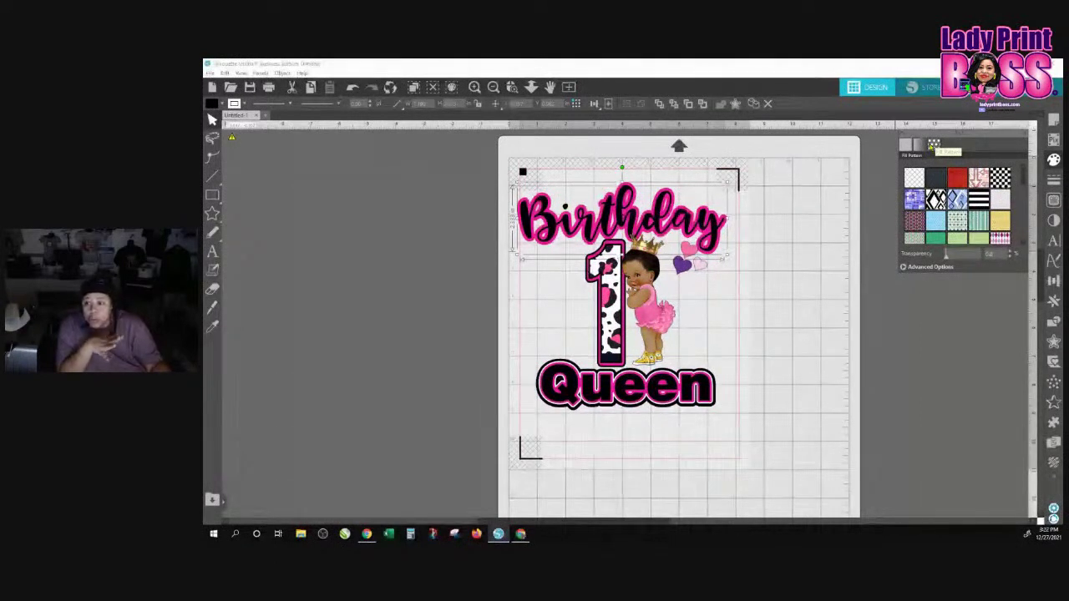
{"action": "left_click_drag", "start_coordinate": [1022, 177], "coordinate": [1032, 235]}
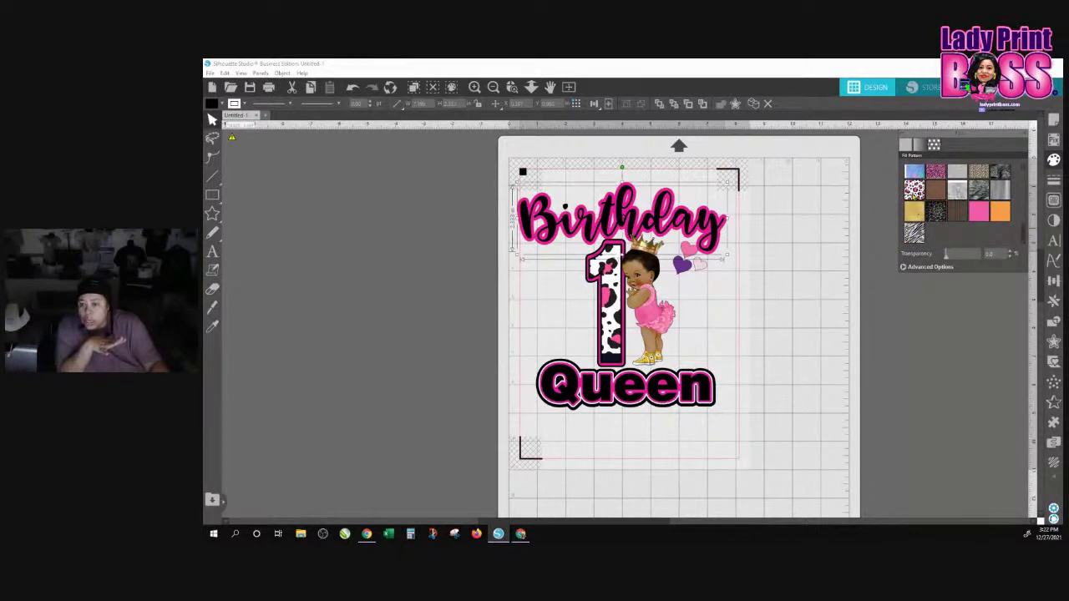
{"action": "left_click", "coordinate": [936, 172]}
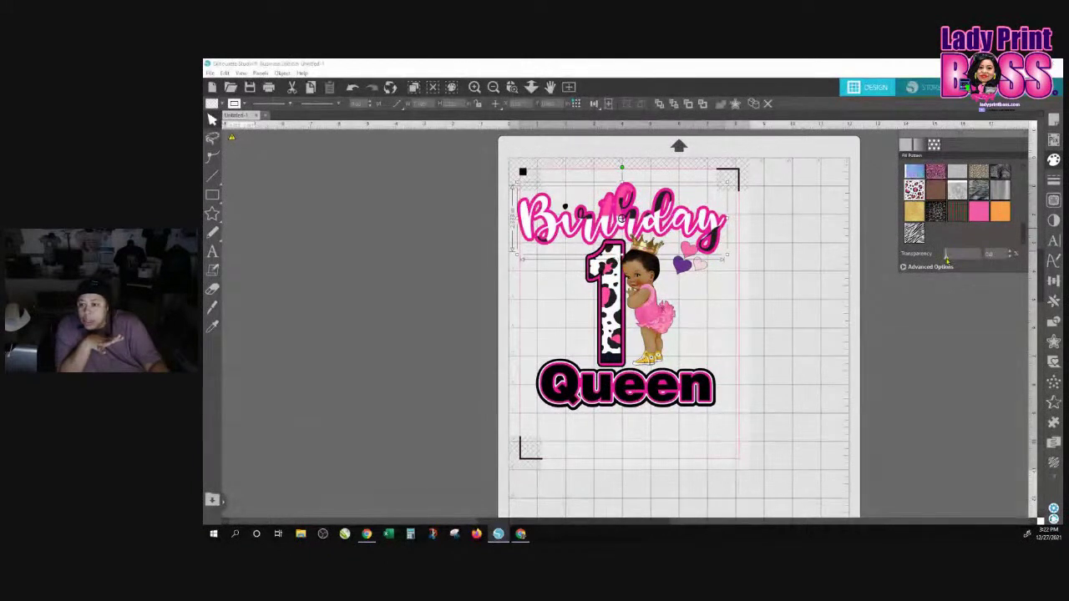
Expand the advanced pattern options and try a different scale and rotation angle for the Birthday lettering's pattern fill
{"action": "left_click", "coordinate": [905, 266]}
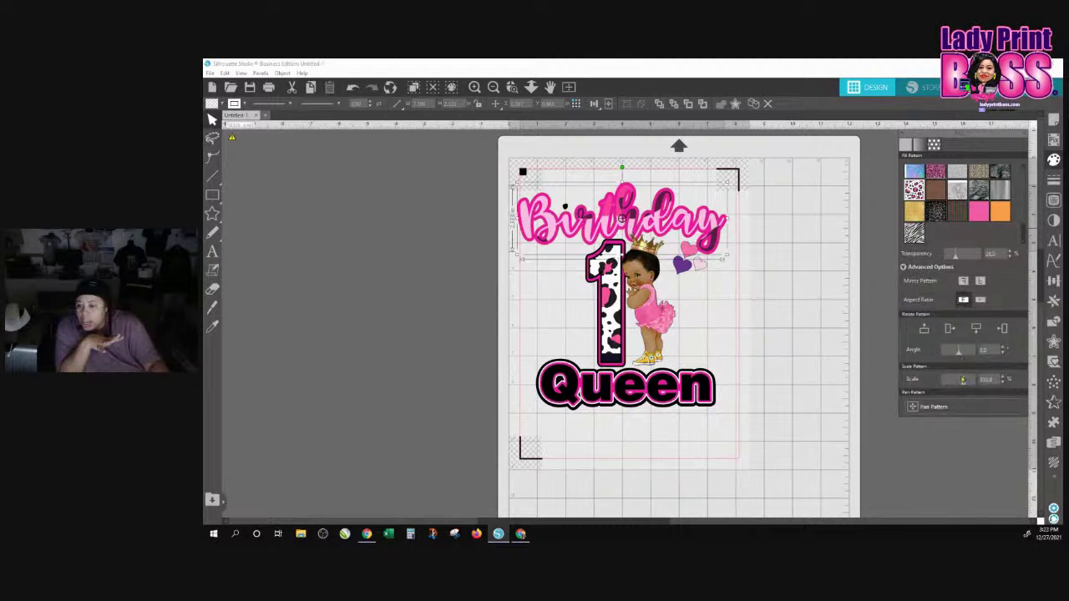
{"action": "left_click_drag", "start_coordinate": [963, 383], "coordinate": [952, 382]}
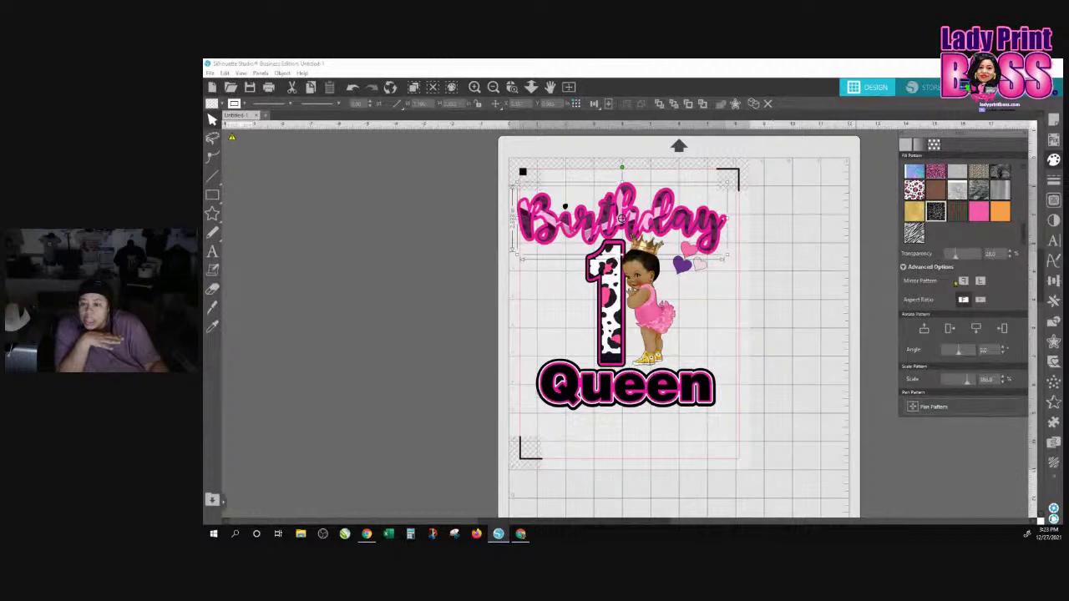
{"action": "left_click_drag", "start_coordinate": [954, 355], "coordinate": [927, 389]}
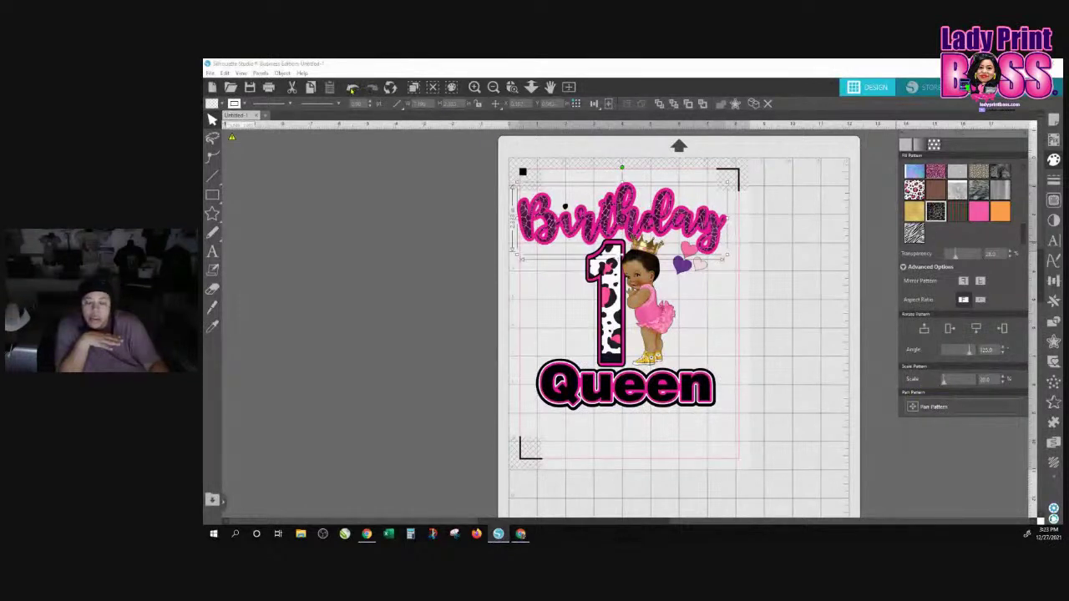
Undo the last three pattern adjustments on the Birthday lettering
{"action": "left_click", "coordinate": [352, 88]}
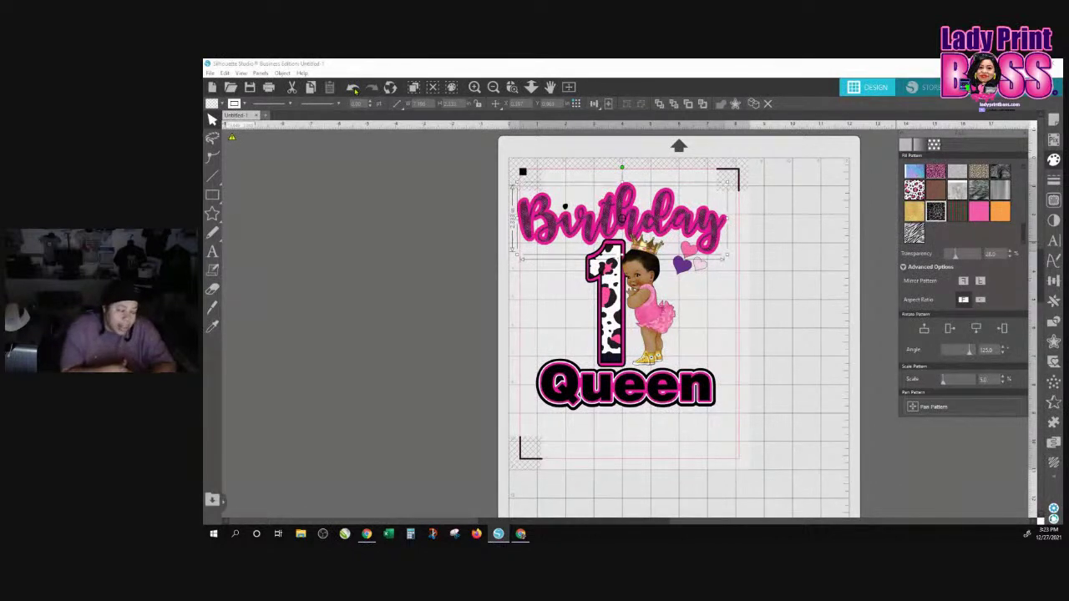
{"action": "left_click", "coordinate": [353, 88]}
{"action": "left_click", "coordinate": [353, 89]}
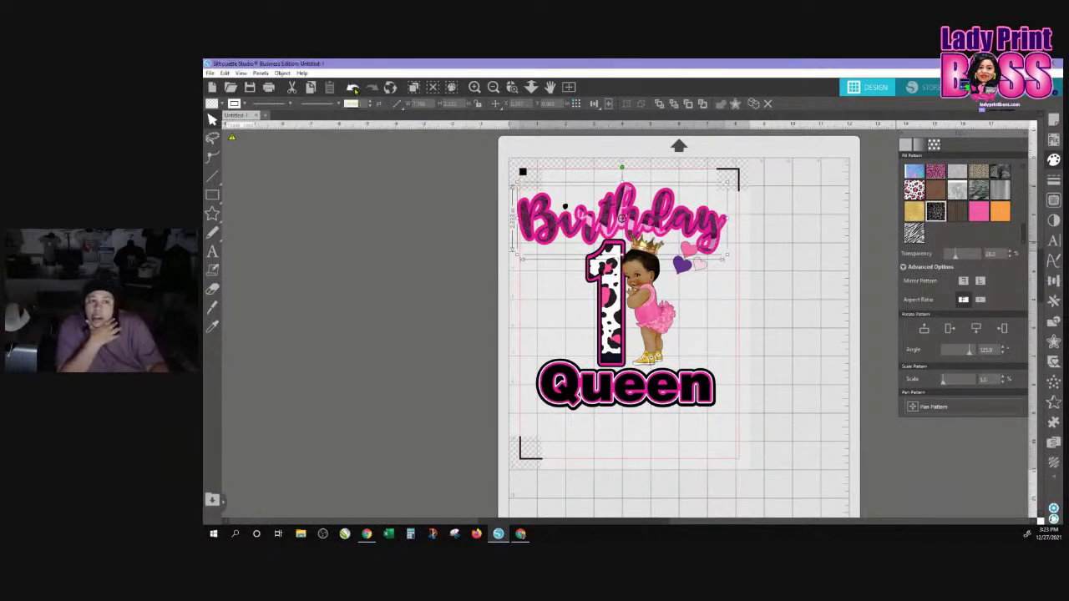
Undo the pattern fill and its remaining adjustments on the Birthday lettering, and close the fill options
{"action": "left_click", "coordinate": [353, 89]}
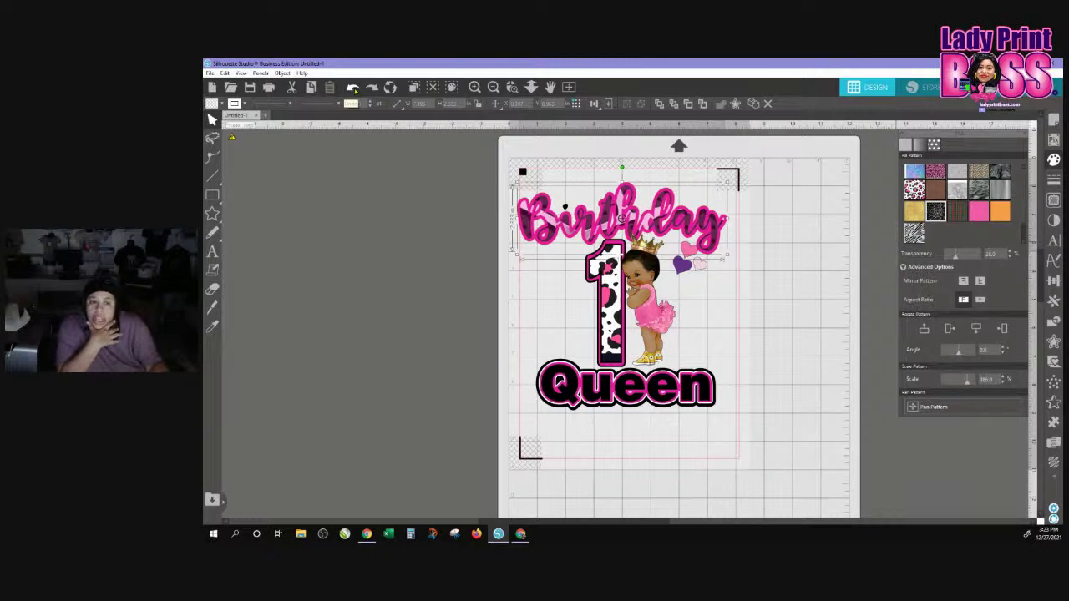
{"action": "left_click", "coordinate": [351, 88]}
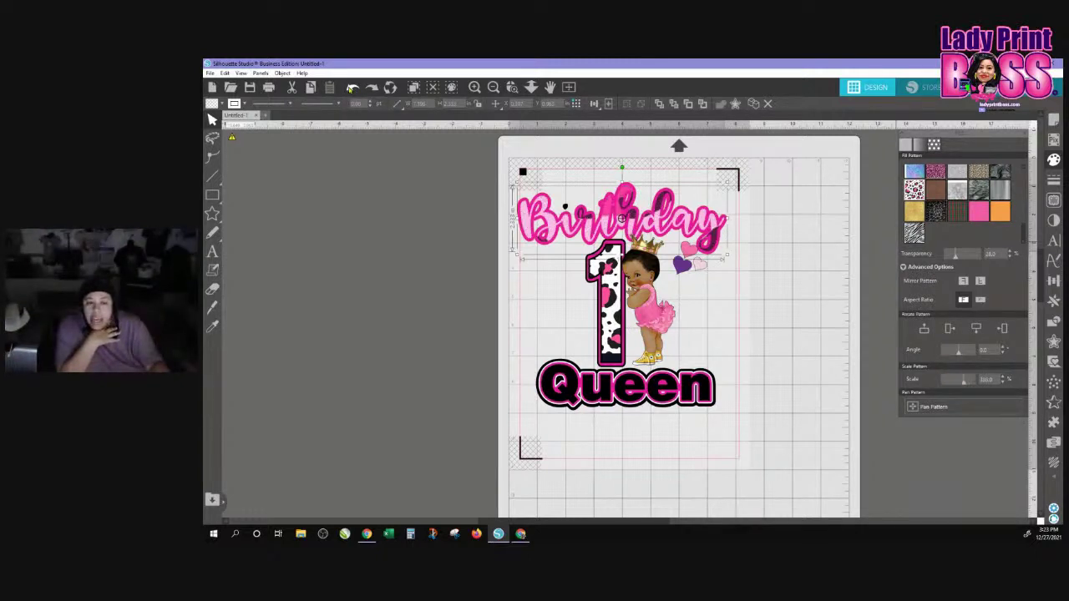
{"action": "left_click", "coordinate": [342, 88]}
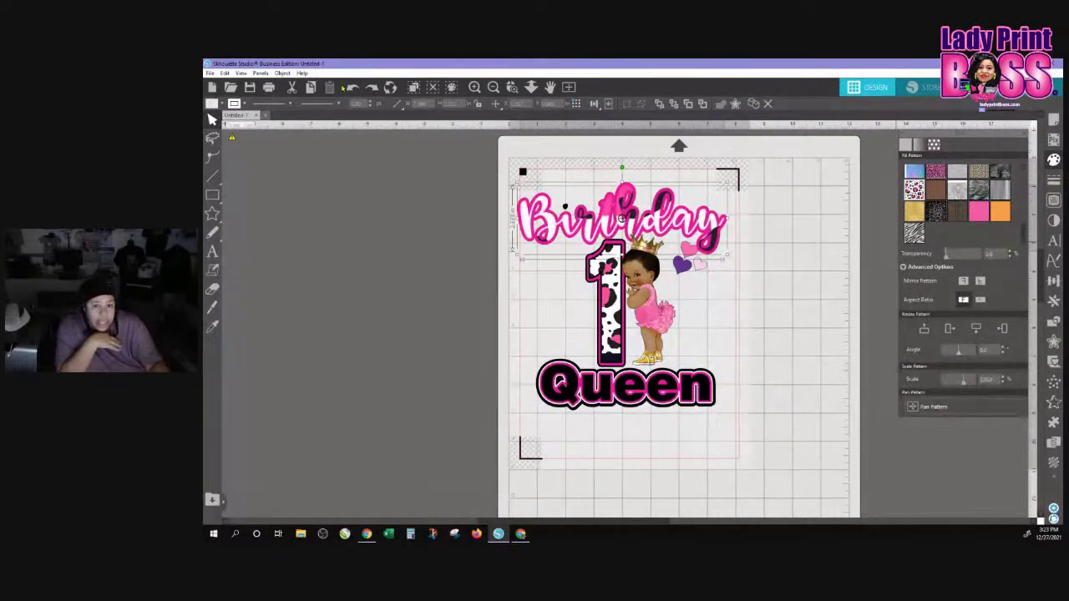
{"action": "left_click", "coordinate": [353, 87]}
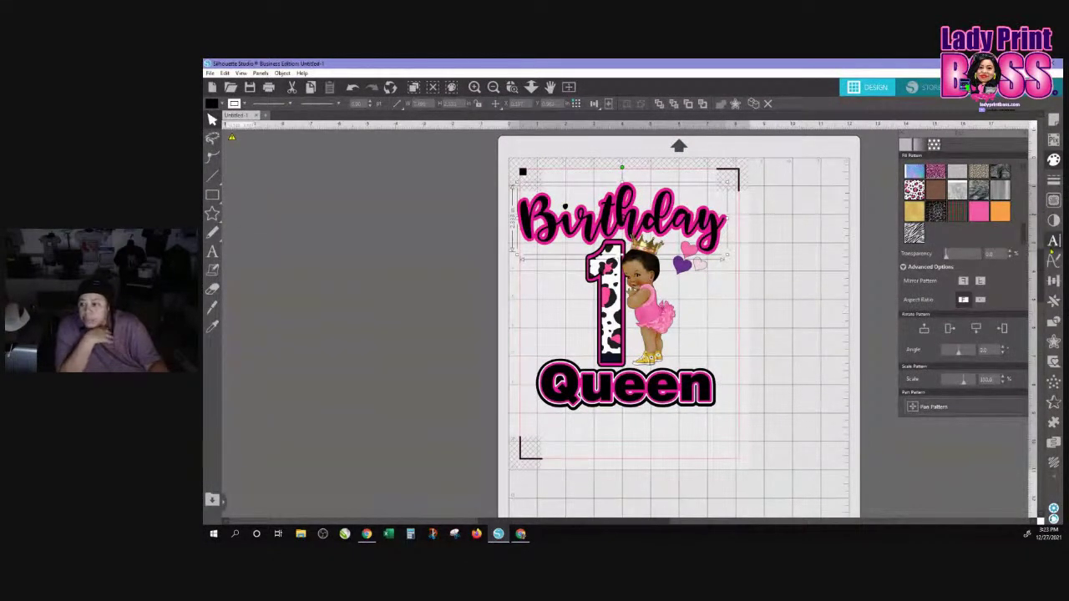
{"action": "left_click", "coordinate": [1054, 160]}
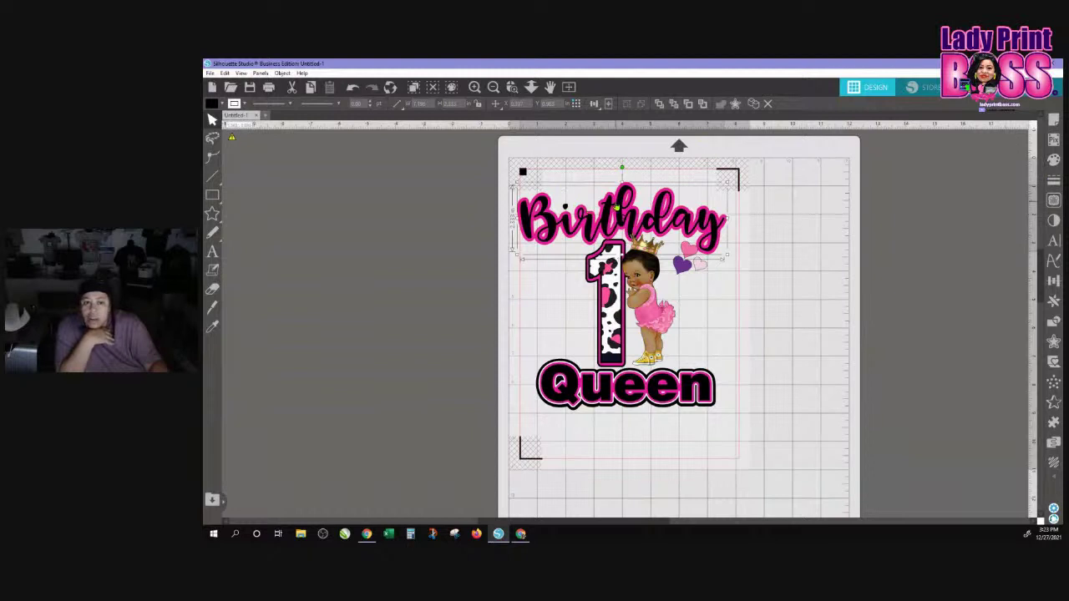
Fill the Birthday lettering with hot pink and the offset behind it with black
{"action": "left_click", "coordinate": [222, 105]}
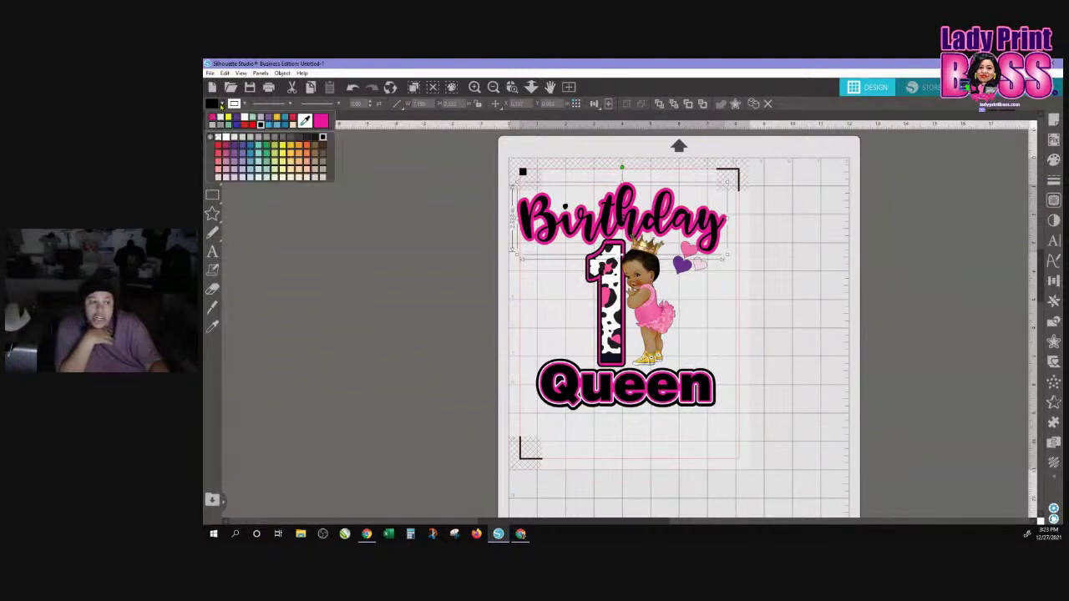
{"action": "left_click", "coordinate": [321, 121]}
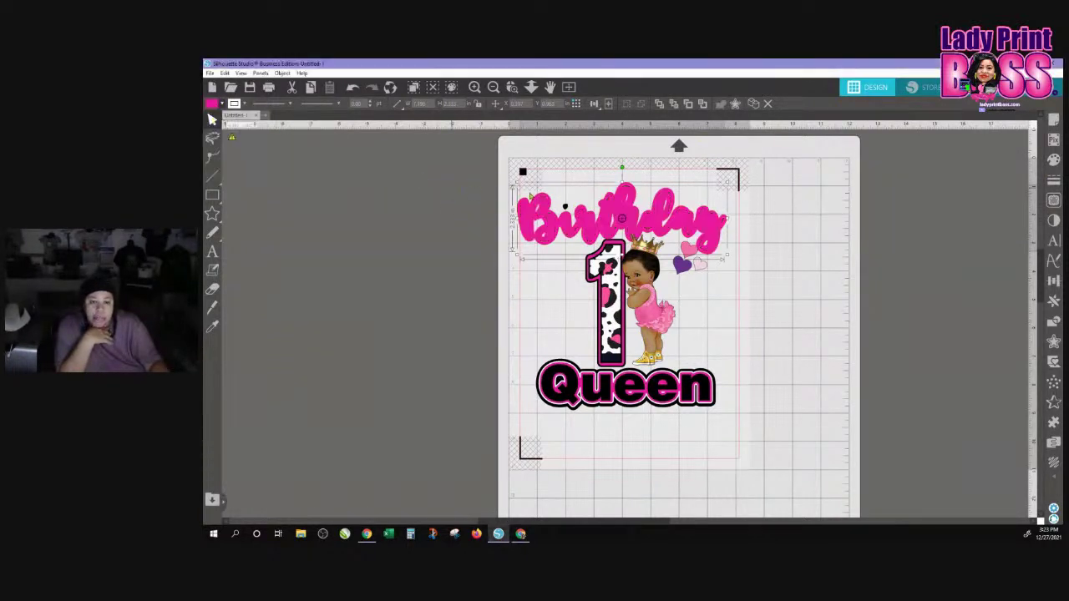
{"action": "left_click", "coordinate": [485, 239]}
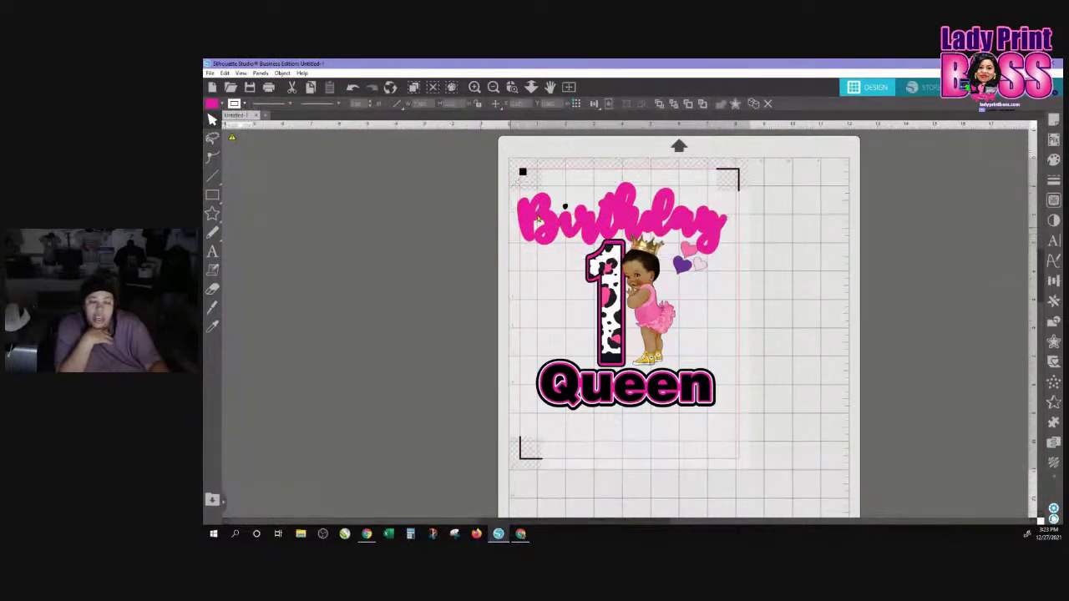
{"action": "left_click", "coordinate": [523, 203]}
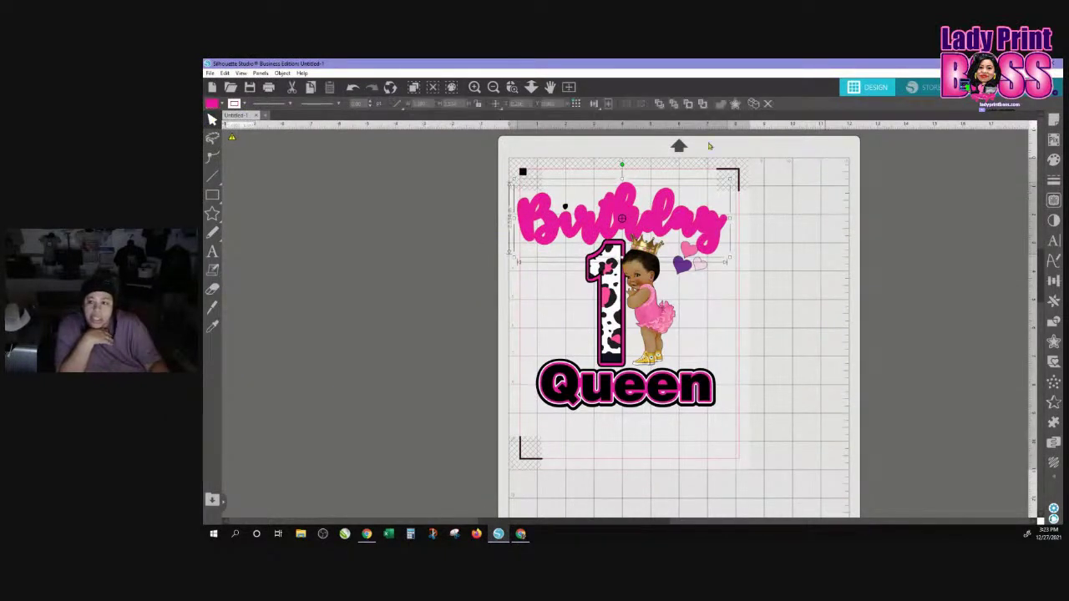
{"action": "left_click", "coordinate": [222, 104]}
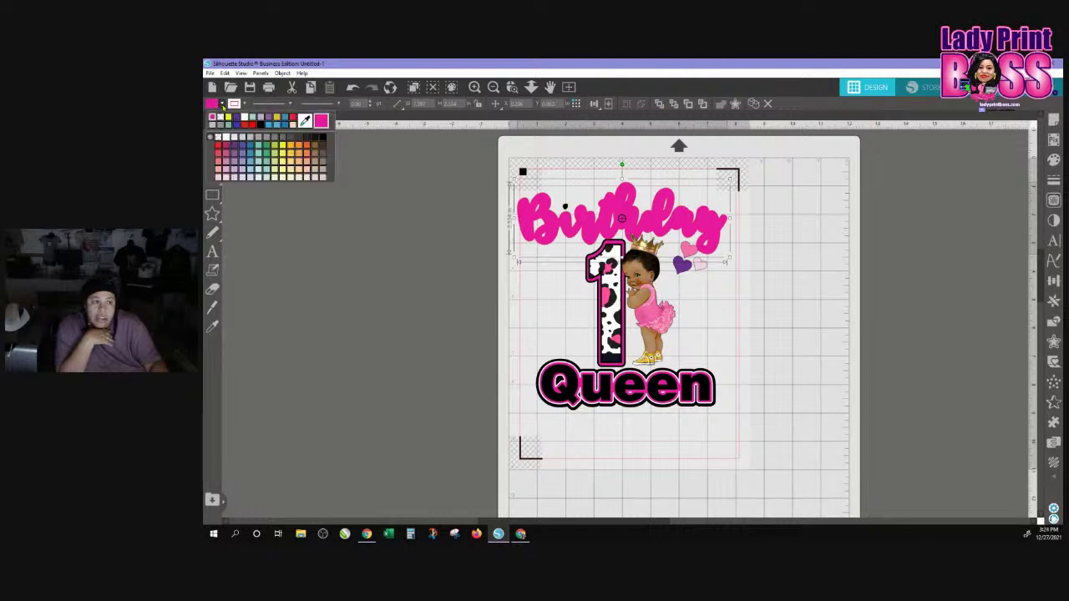
{"action": "left_click", "coordinate": [260, 124]}
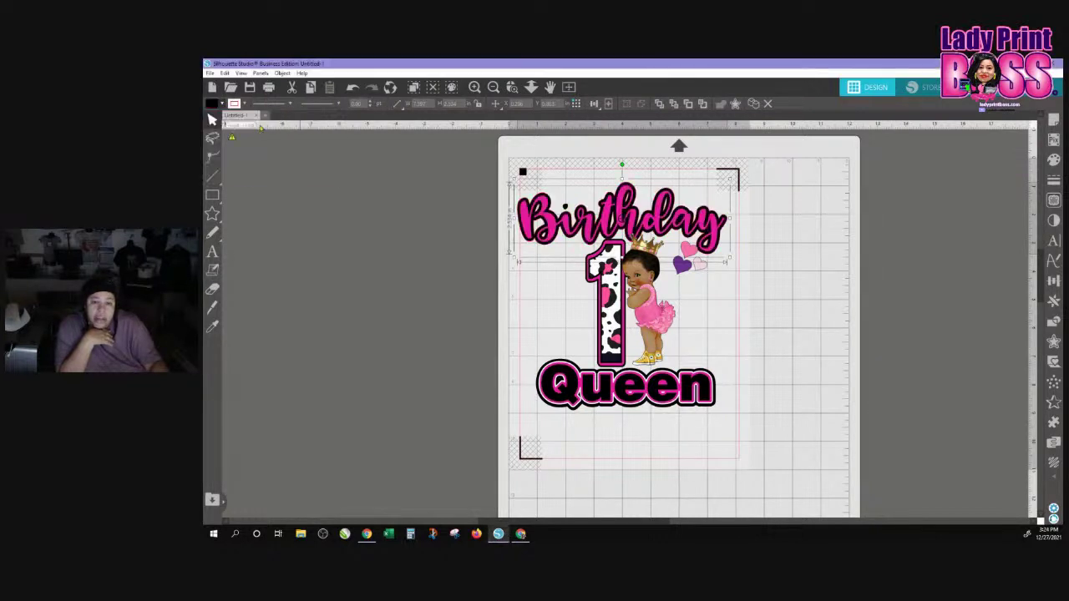
{"action": "left_click", "coordinate": [931, 275]}
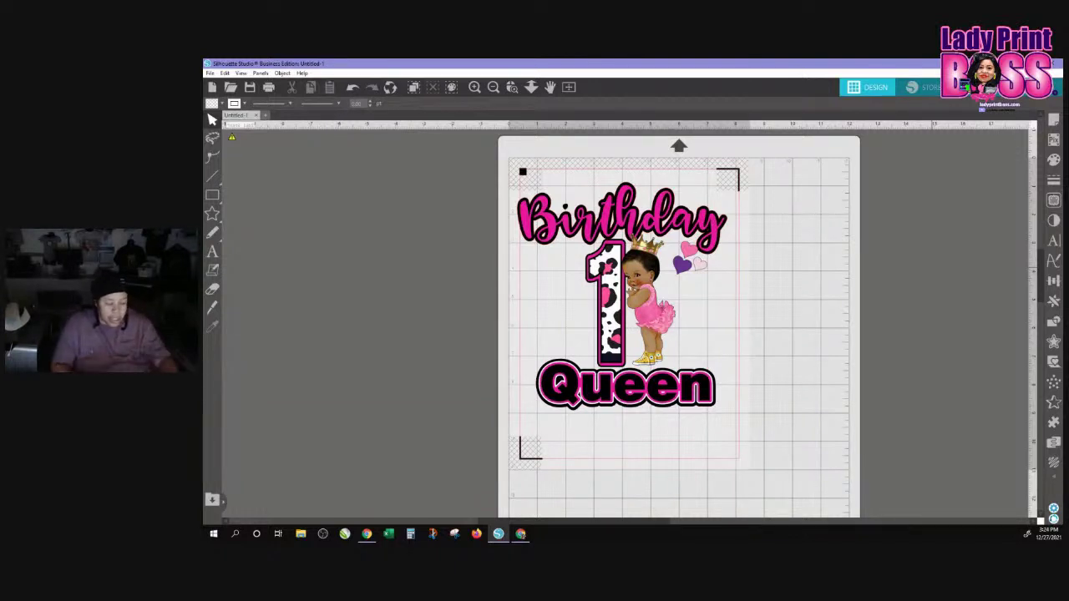
Move the pink and purple hearts beside the baby closer to the light pink heart so the three overlap
{"action": "left_click", "coordinate": [576, 400]}
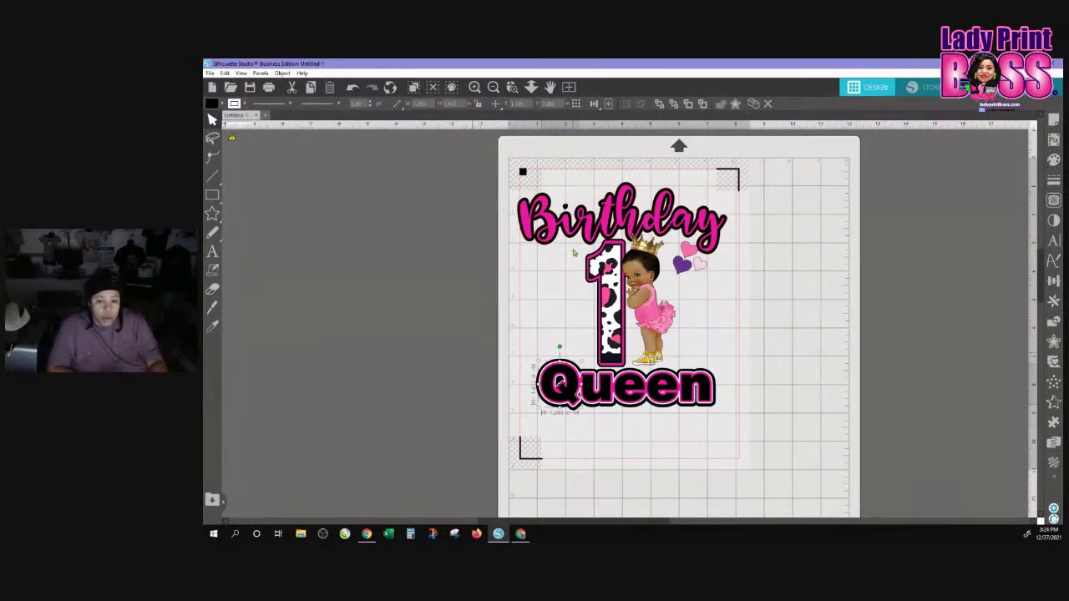
{"action": "left_click", "coordinate": [648, 339]}
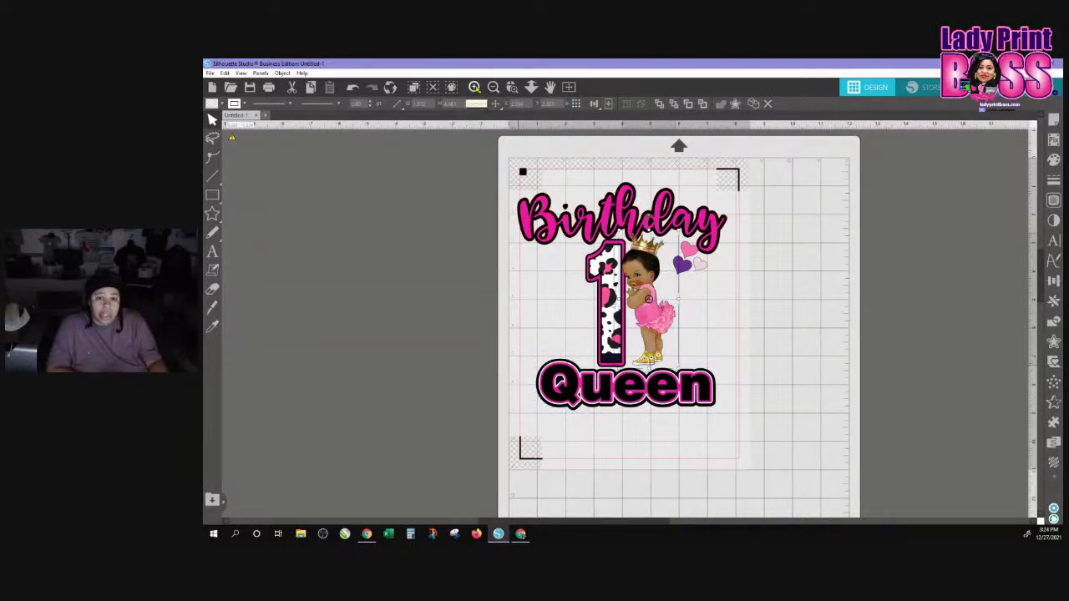
{"action": "left_click", "coordinate": [474, 87]}
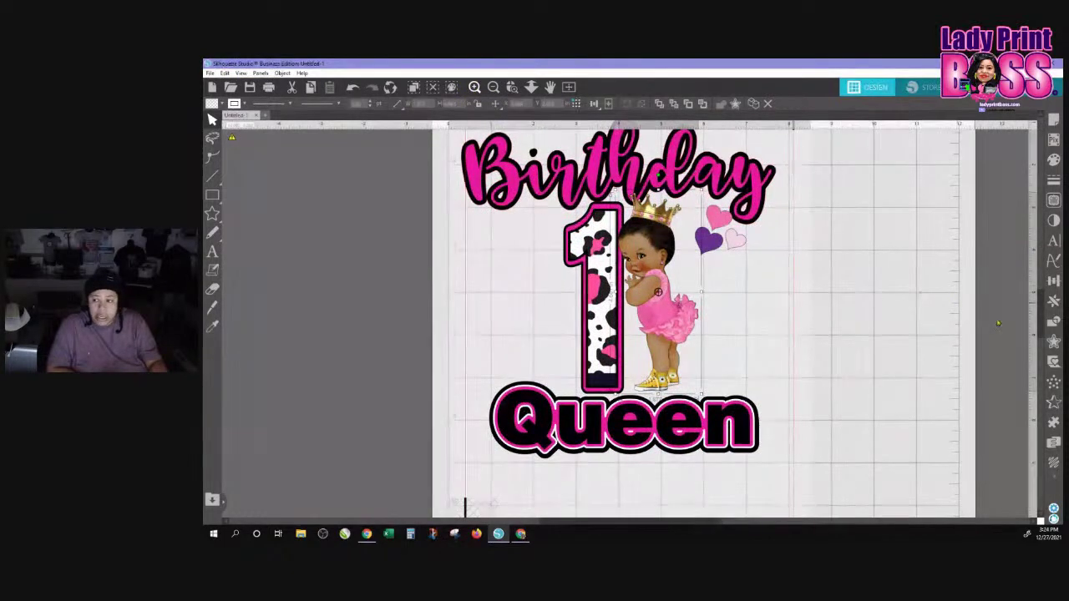
{"action": "scroll", "coordinate": [1039, 328], "scroll_direction": "up", "scroll_amount": 3}
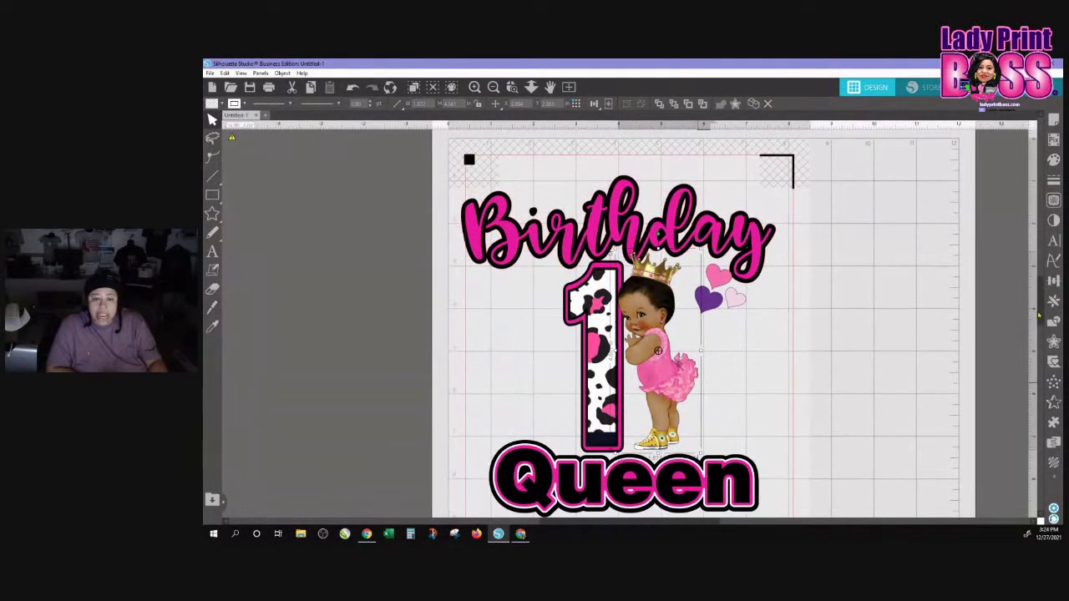
{"action": "left_click", "coordinate": [719, 278]}
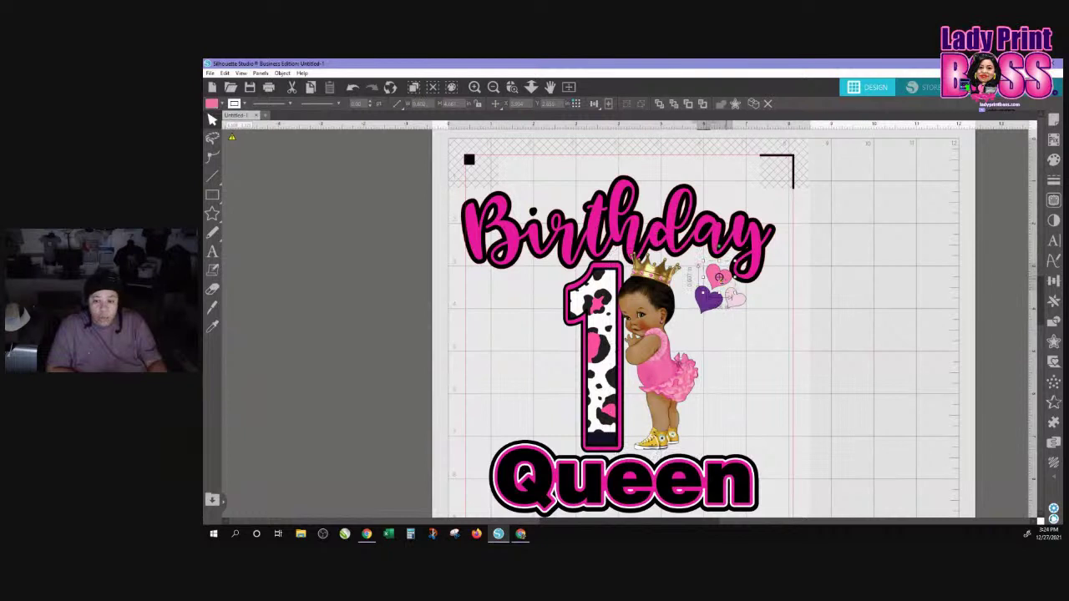
{"action": "left_click", "coordinate": [727, 292]}
{"action": "left_click", "coordinate": [717, 279]}
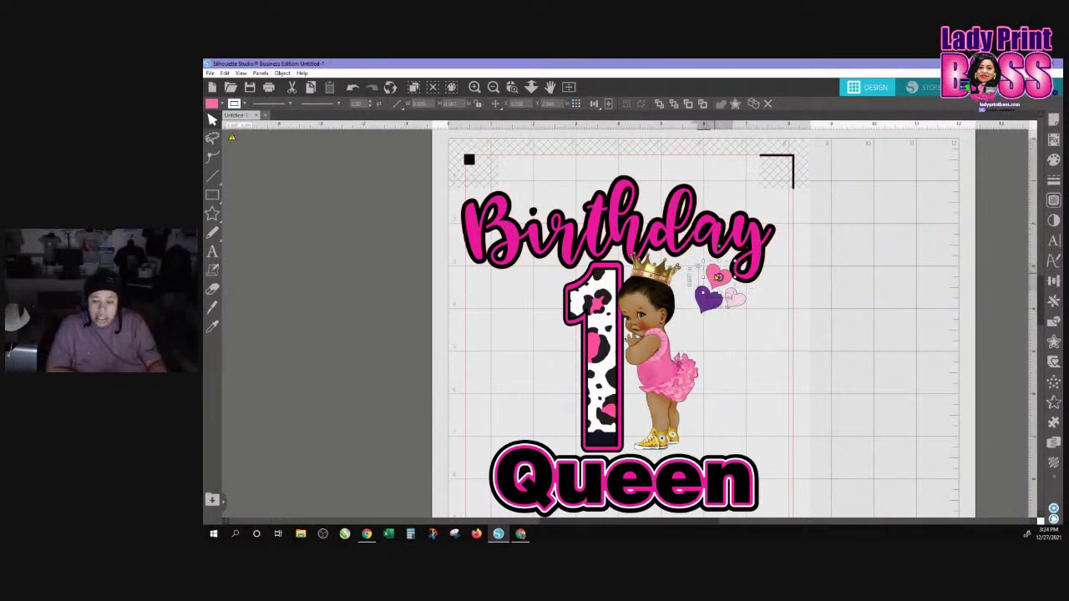
{"action": "left_click_drag", "start_coordinate": [718, 277], "coordinate": [717, 311]}
{"action": "left_click", "coordinate": [705, 307]}
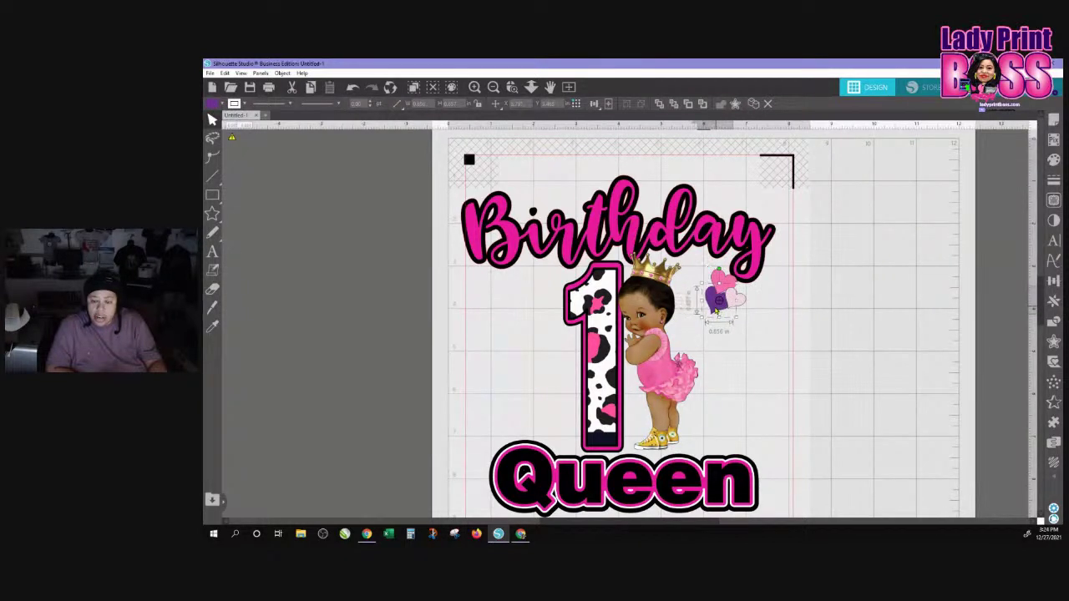
Enlarge the light pink heart and the purple heart slightly
{"action": "left_click", "coordinate": [740, 298]}
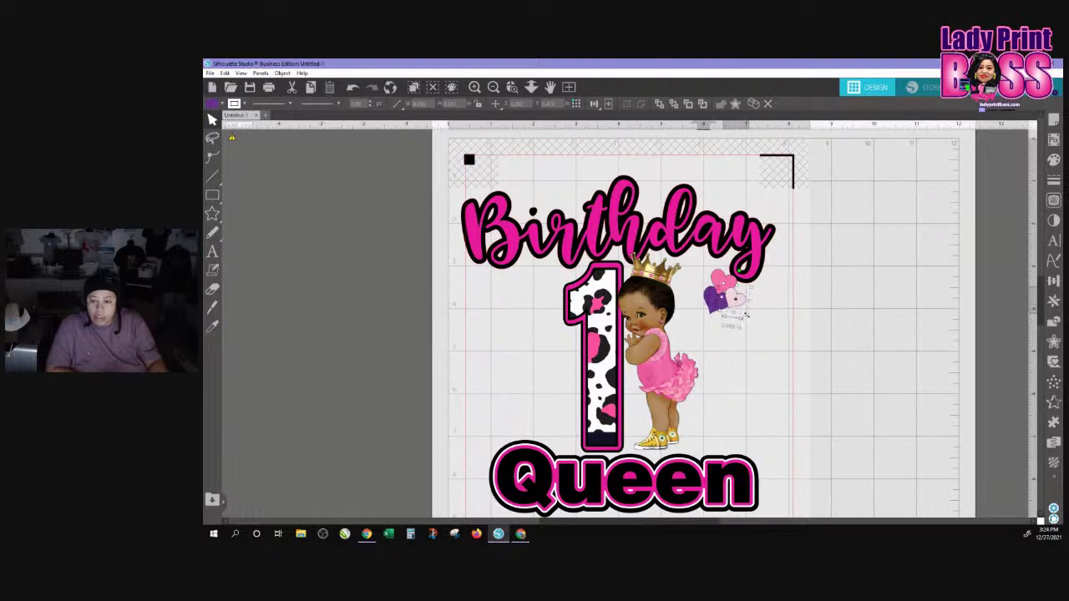
{"action": "left_click_drag", "start_coordinate": [748, 315], "coordinate": [757, 329]}
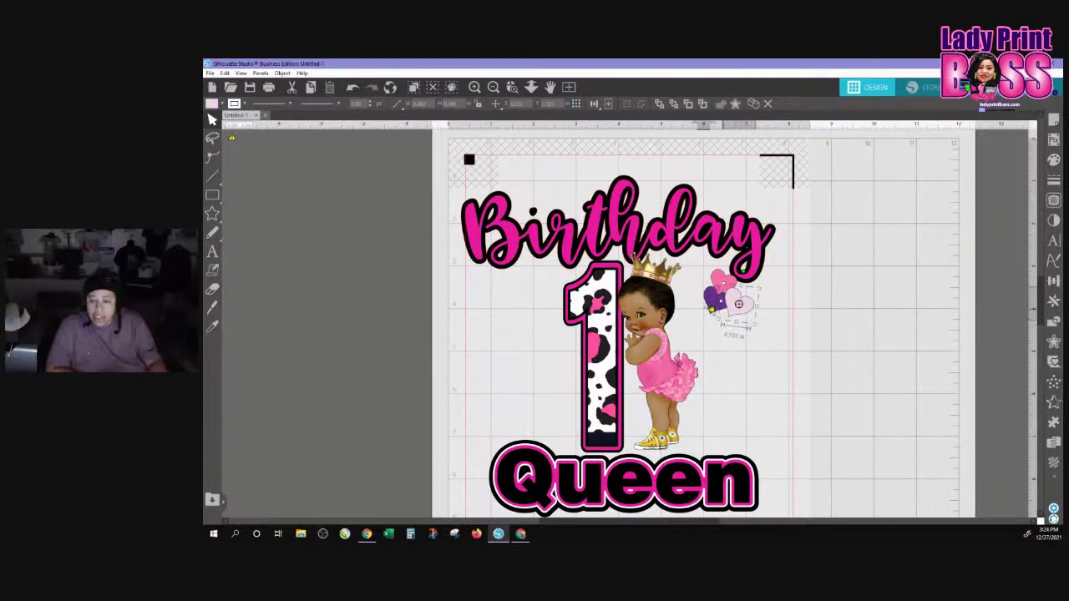
{"action": "left_click", "coordinate": [705, 313]}
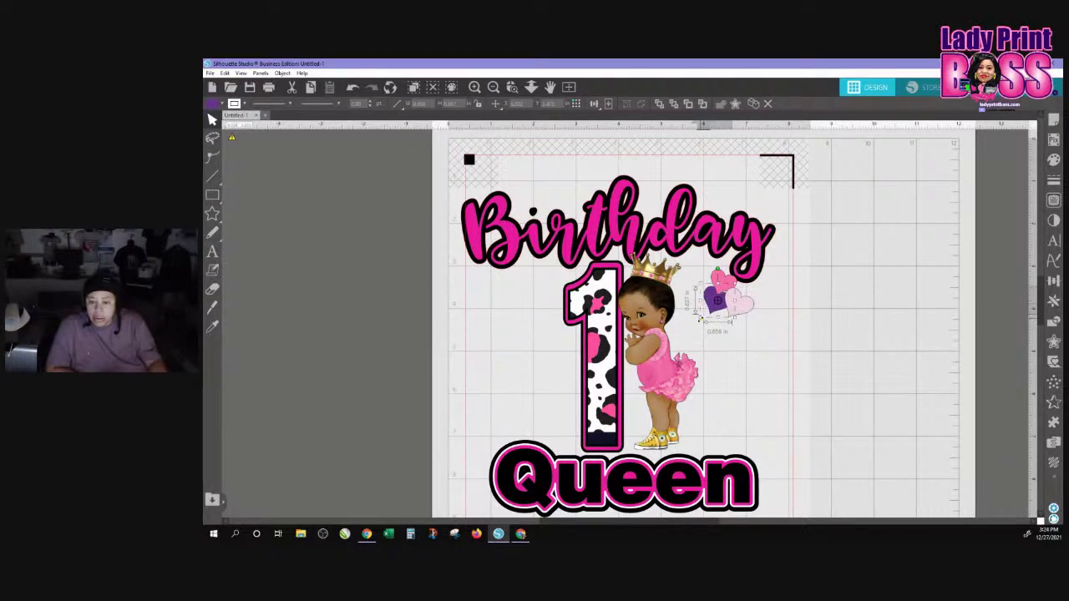
{"action": "left_click_drag", "start_coordinate": [700, 319], "coordinate": [695, 337]}
Enlarge and reposition the upper pink heart, and shrink the purple heart a little so the three hearts match
{"action": "left_click", "coordinate": [724, 282]}
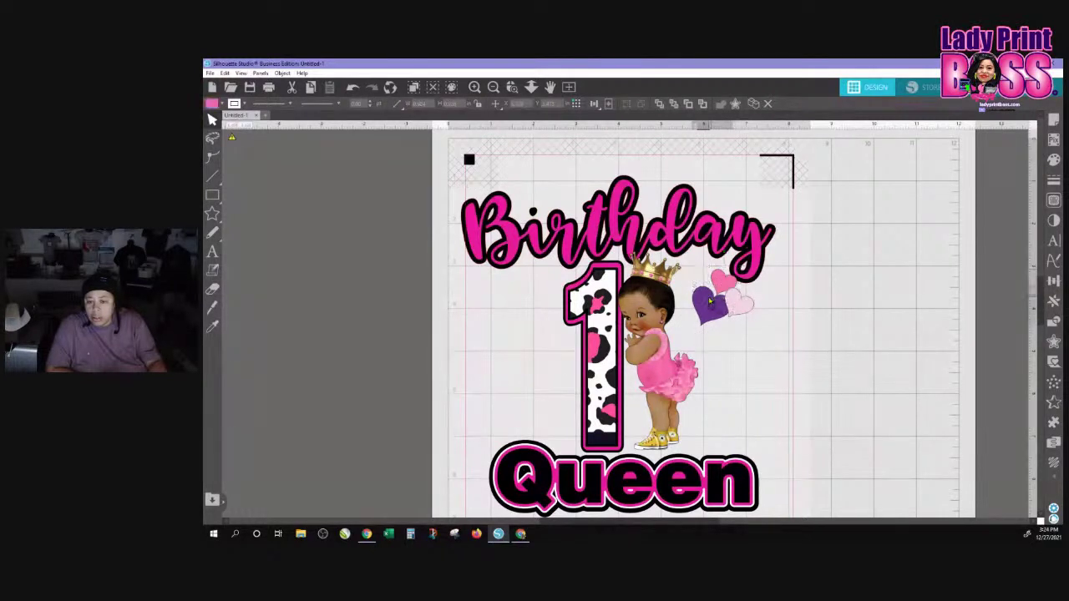
{"action": "left_click", "coordinate": [708, 303]}
{"action": "left_click", "coordinate": [707, 268]}
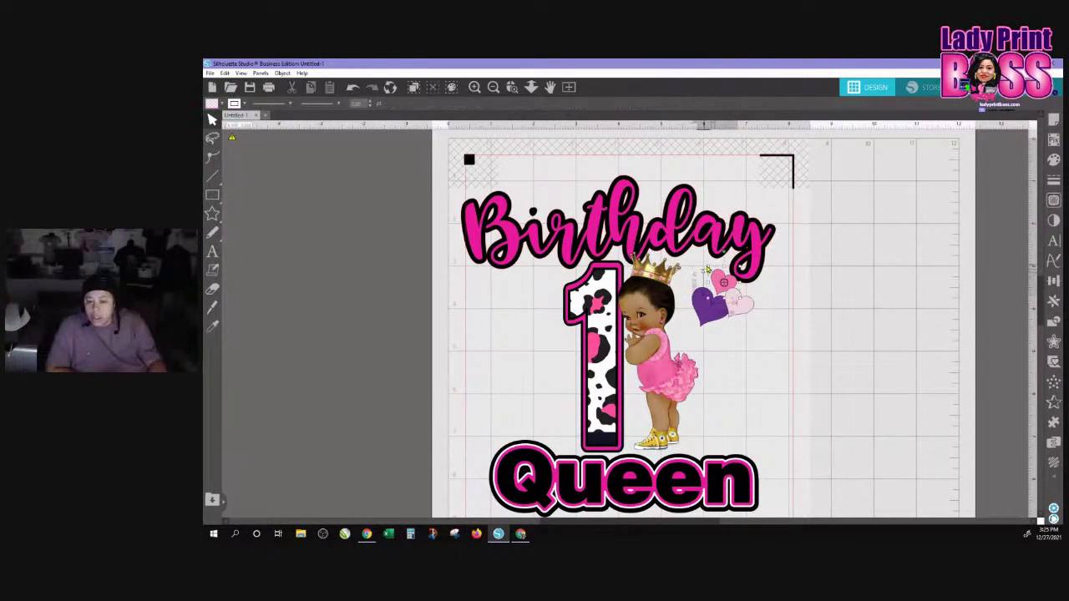
{"action": "left_click", "coordinate": [706, 266]}
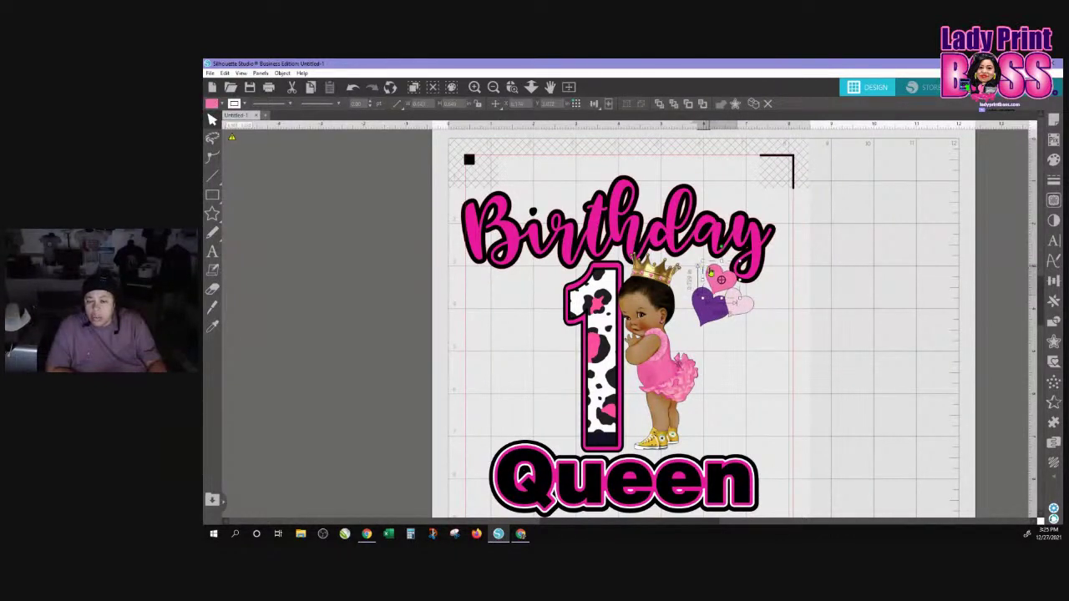
{"action": "left_click", "coordinate": [714, 275]}
{"action": "left_click", "coordinate": [714, 277]}
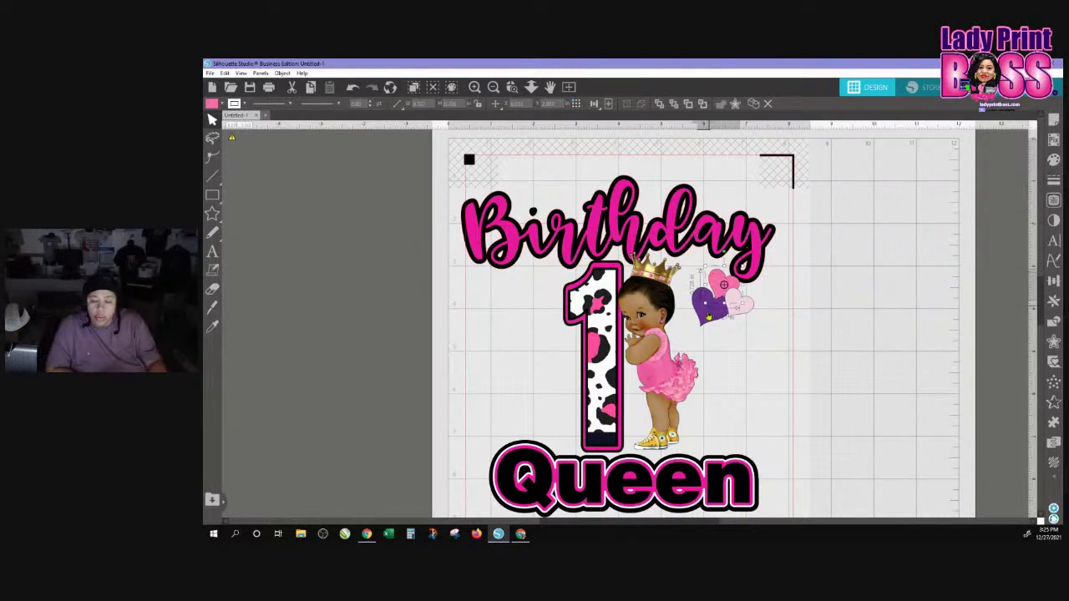
{"action": "left_click", "coordinate": [695, 318]}
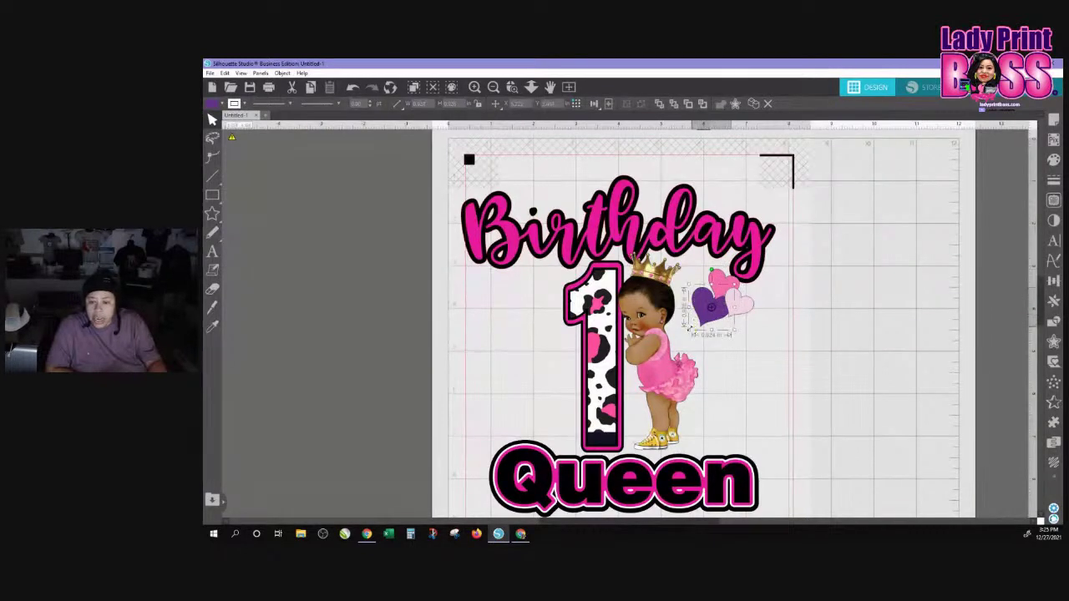
{"action": "left_click_drag", "start_coordinate": [688, 331], "coordinate": [694, 328]}
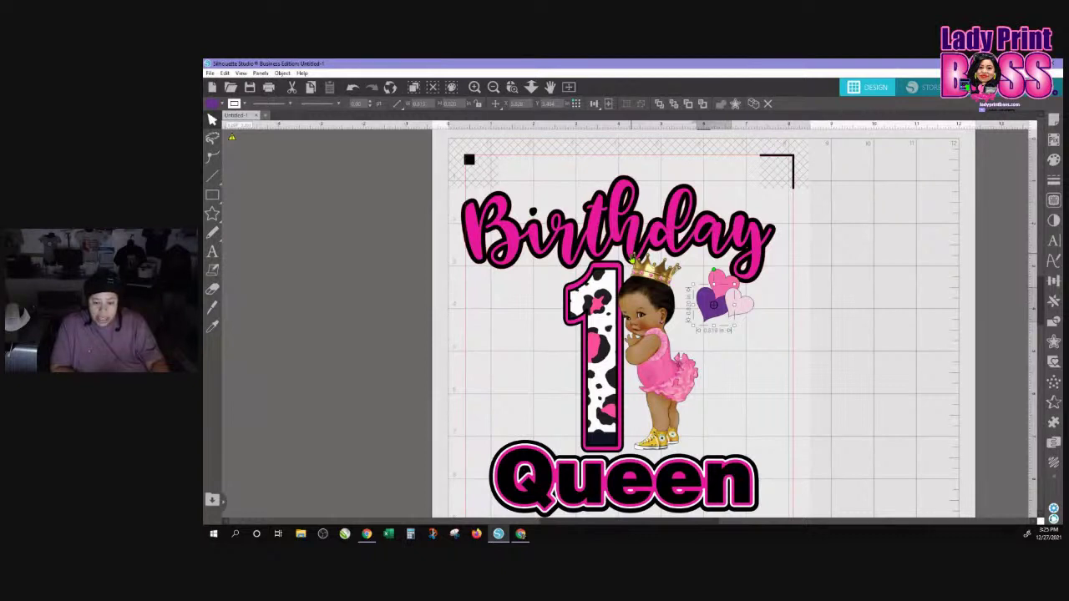
Scale up the baby figure slightly towards the word Queen
{"action": "left_click", "coordinate": [632, 261]}
{"action": "left_click_drag", "start_coordinate": [705, 459], "coordinate": [711, 466]}
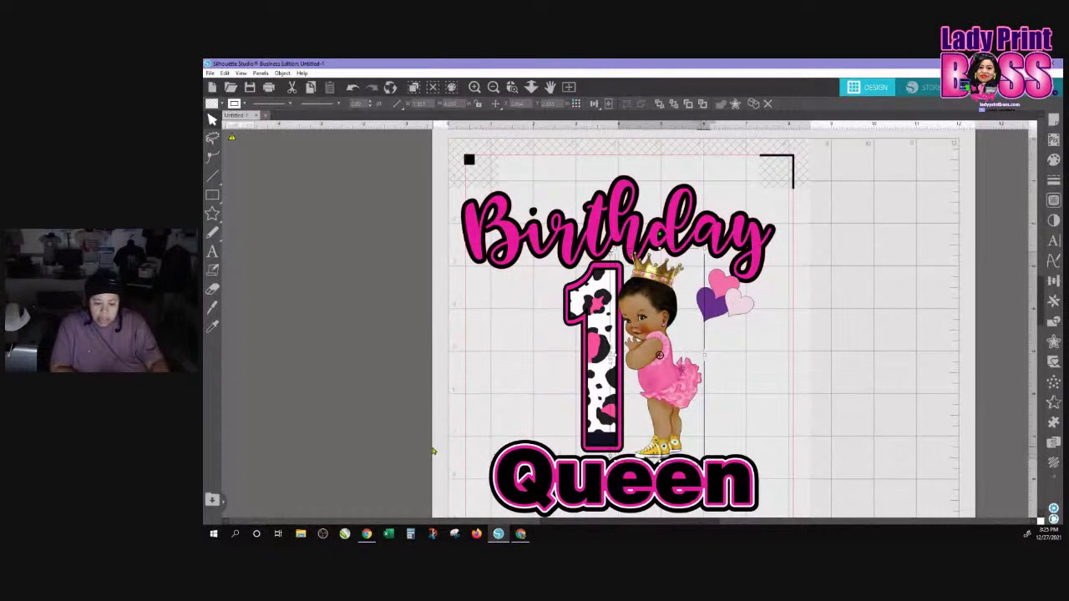
Select the whole word Queen with its outlines and nudge it up slightly against the number 1
{"action": "left_click", "coordinate": [595, 466]}
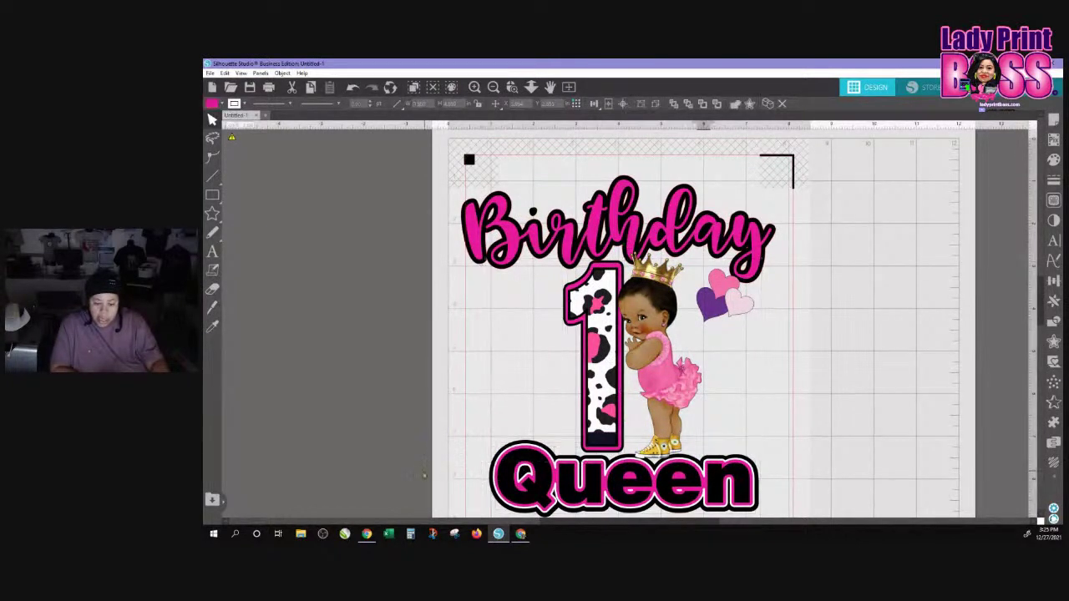
{"action": "left_click", "coordinate": [632, 491]}
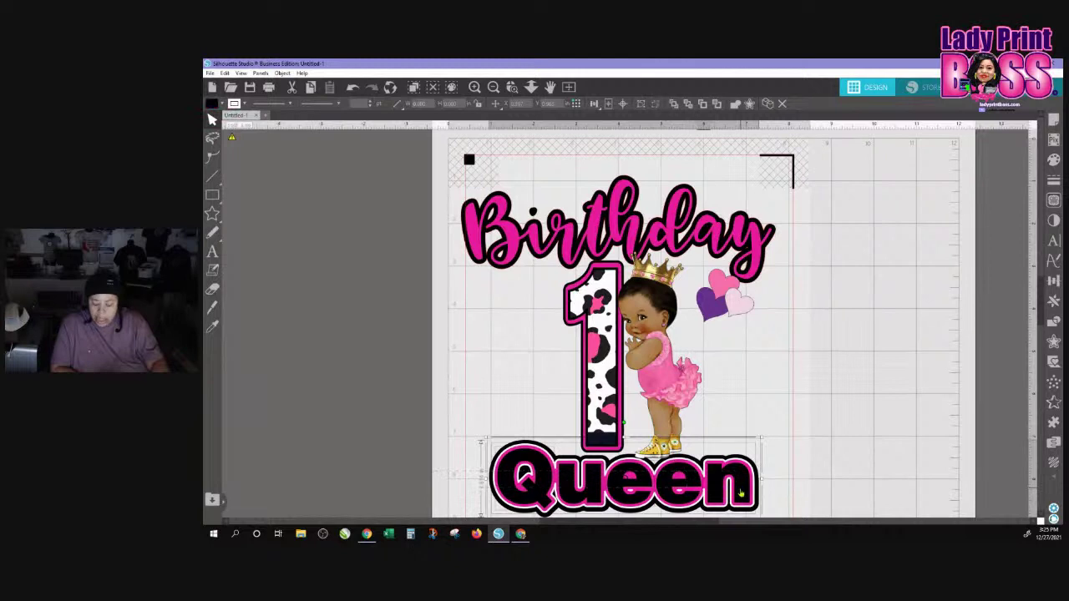
{"action": "key", "text": "Up"}
{"action": "key", "text": "Up"}
{"action": "key", "text": "Up"}
{"action": "key", "text": "Up"}
{"action": "key", "text": "Up"}
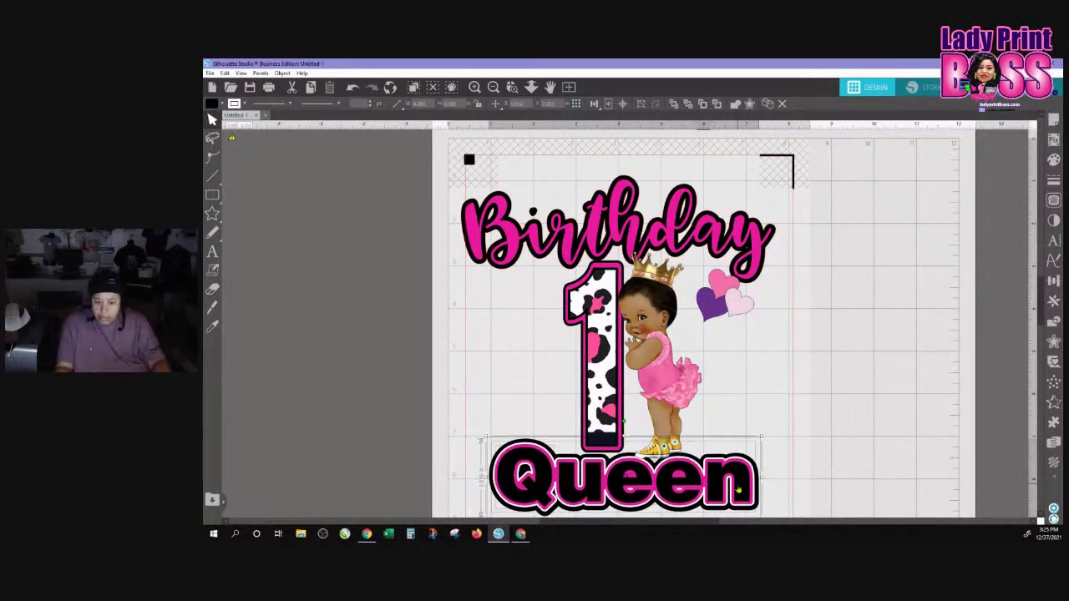
{"action": "key", "text": "Up"}
{"action": "key", "text": "Up"}
{"action": "key", "text": "Up"}
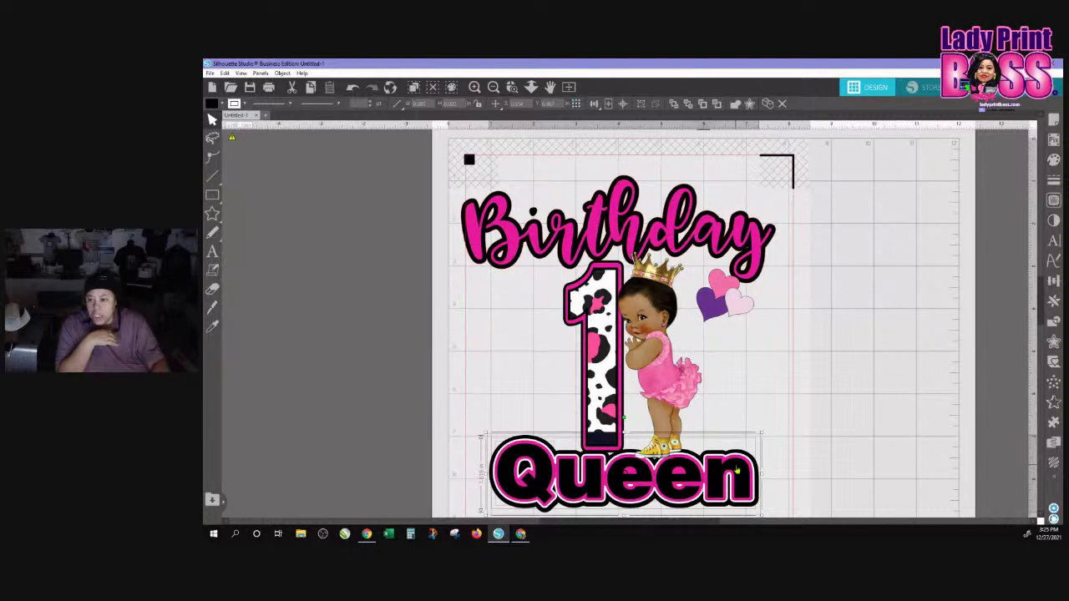
Fill all the letters of Queen with the black cracked-mosaic pattern
{"action": "left_click", "coordinate": [1054, 159]}
{"action": "left_click", "coordinate": [934, 145]}
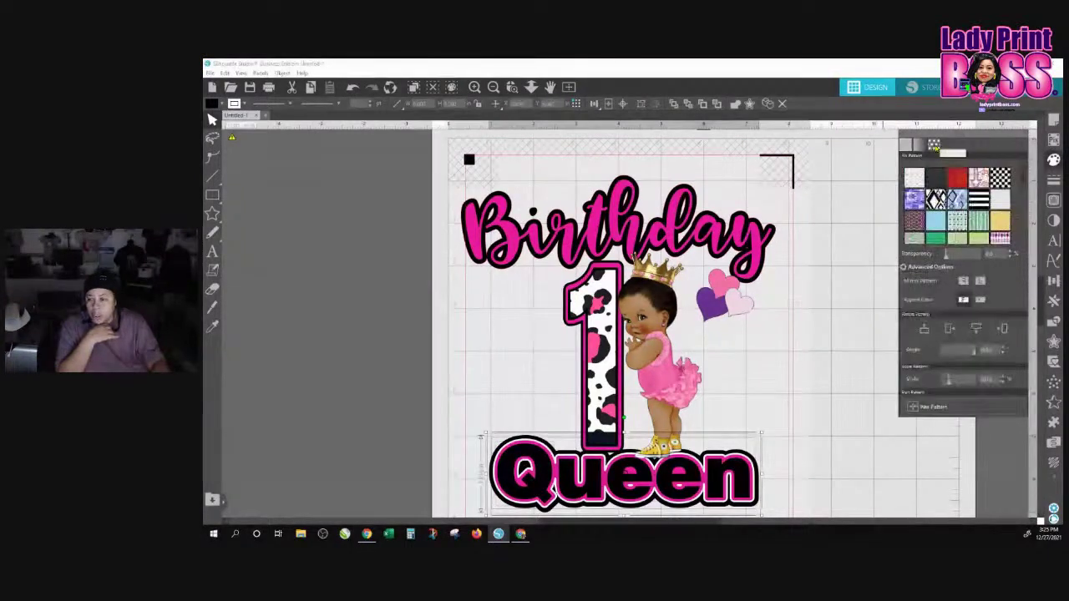
{"action": "left_click_drag", "start_coordinate": [1025, 180], "coordinate": [1020, 234]}
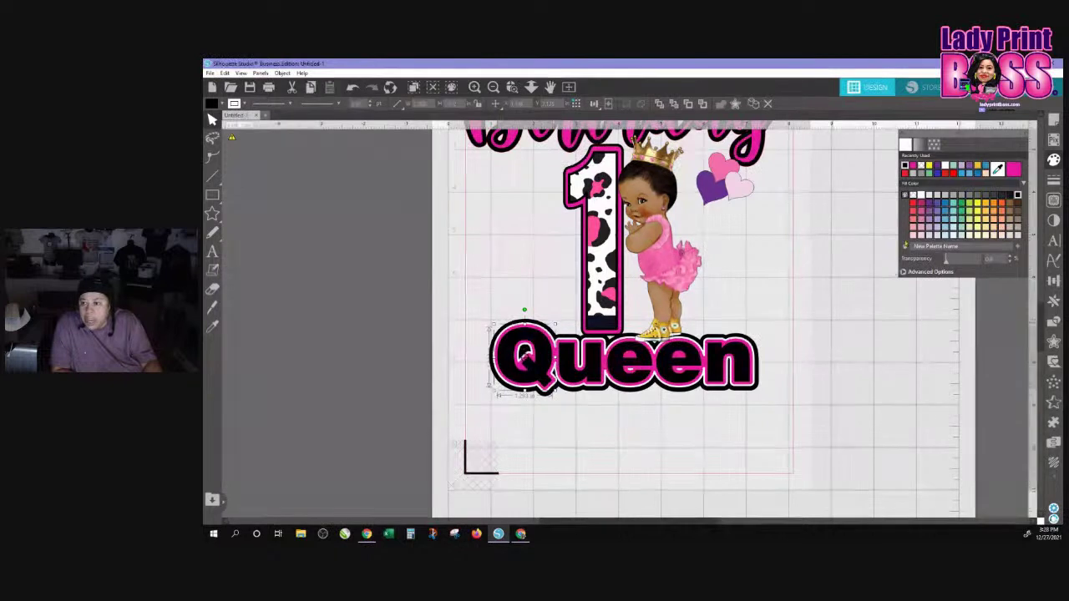
{"action": "left_click", "coordinate": [931, 147]}
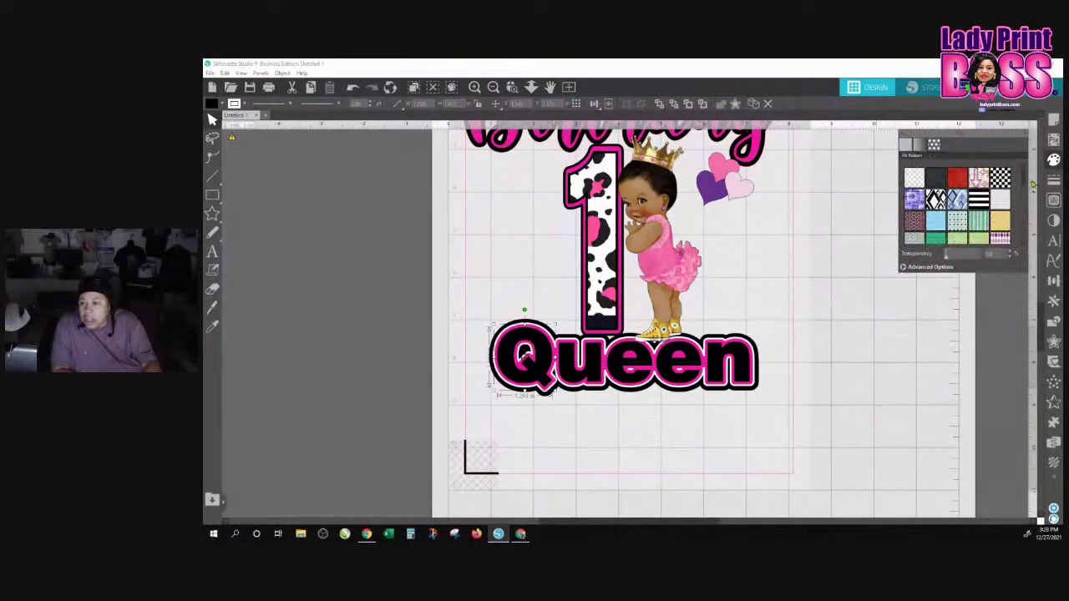
{"action": "left_click_drag", "start_coordinate": [1025, 176], "coordinate": [1020, 239]}
{"action": "left_click", "coordinate": [936, 213]}
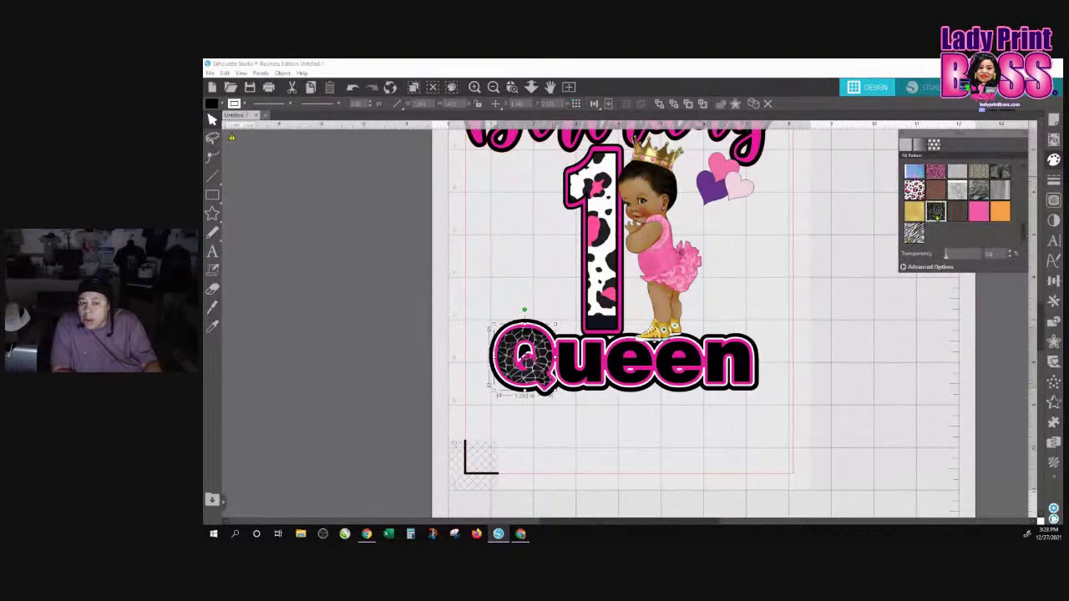
{"action": "left_click", "coordinate": [600, 374]}
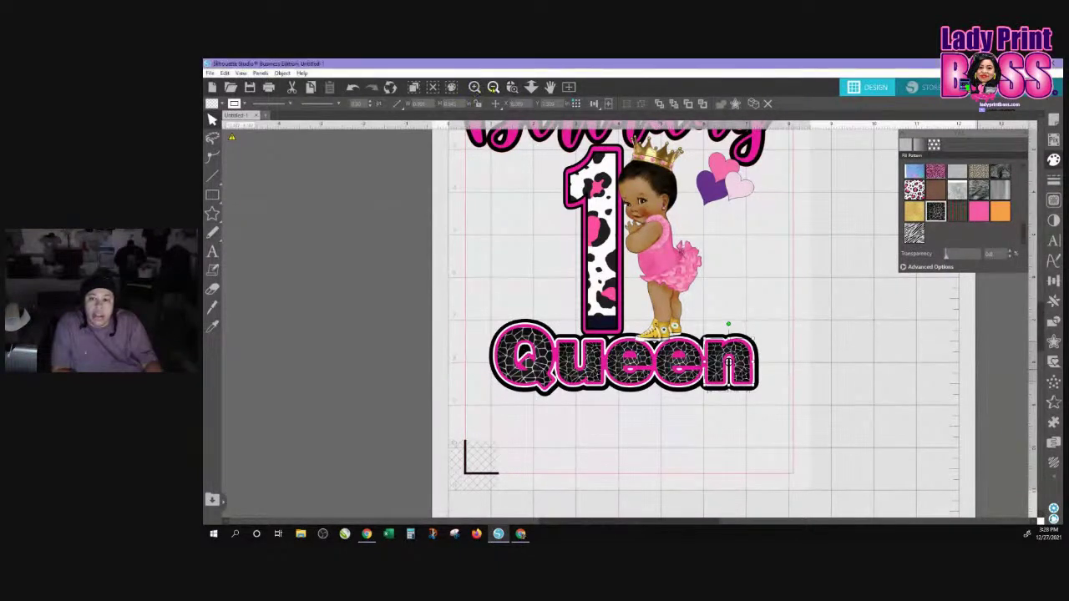
{"action": "left_click", "coordinate": [493, 87]}
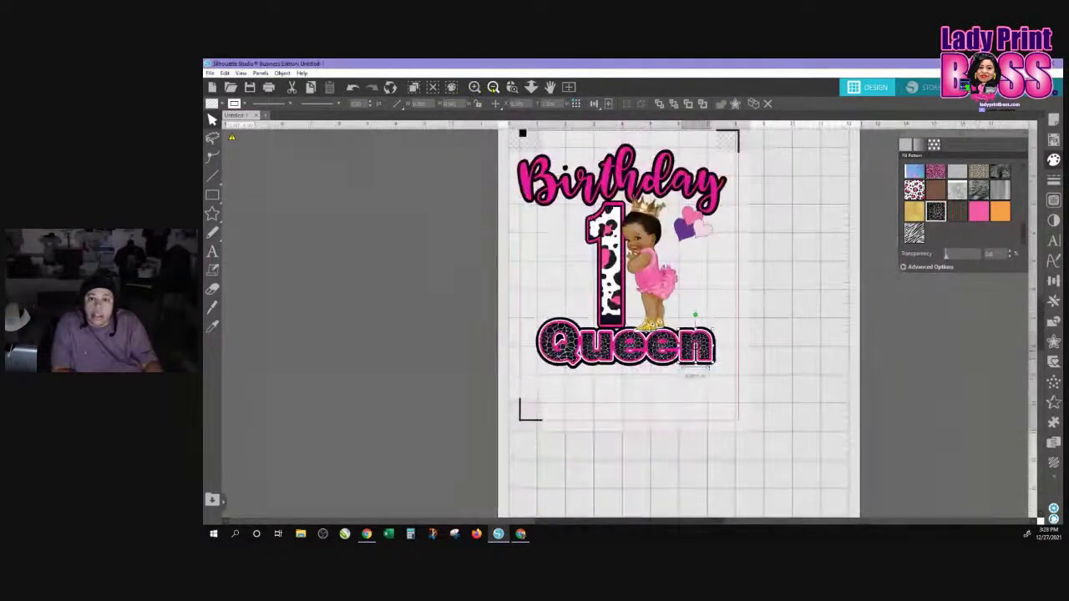
{"action": "left_click", "coordinate": [322, 288]}
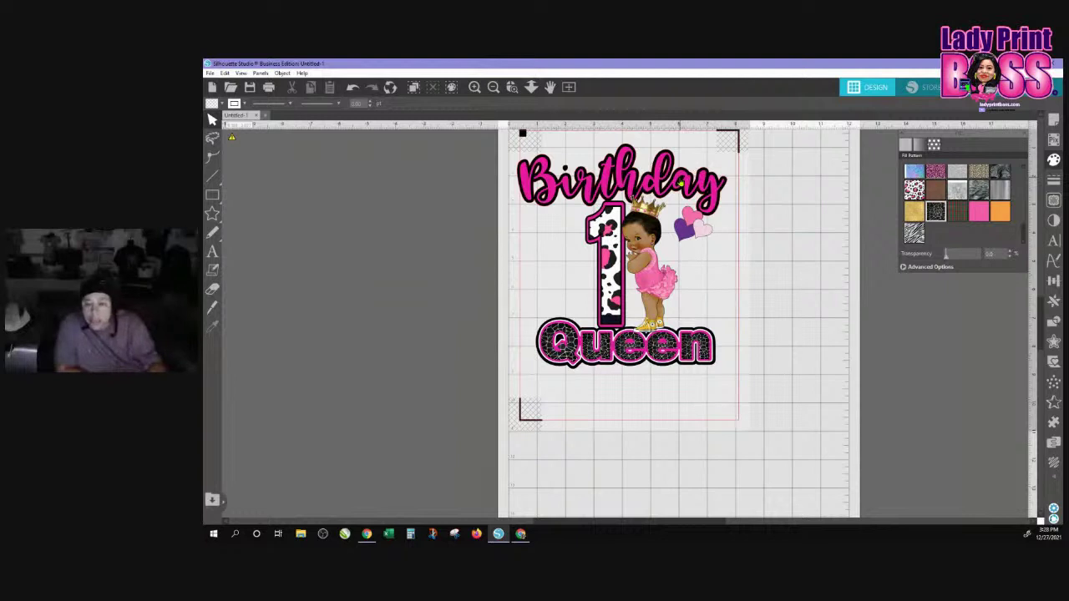
Fill the light pink heart with the pink and black leopard print pattern
{"action": "left_click", "coordinate": [693, 247]}
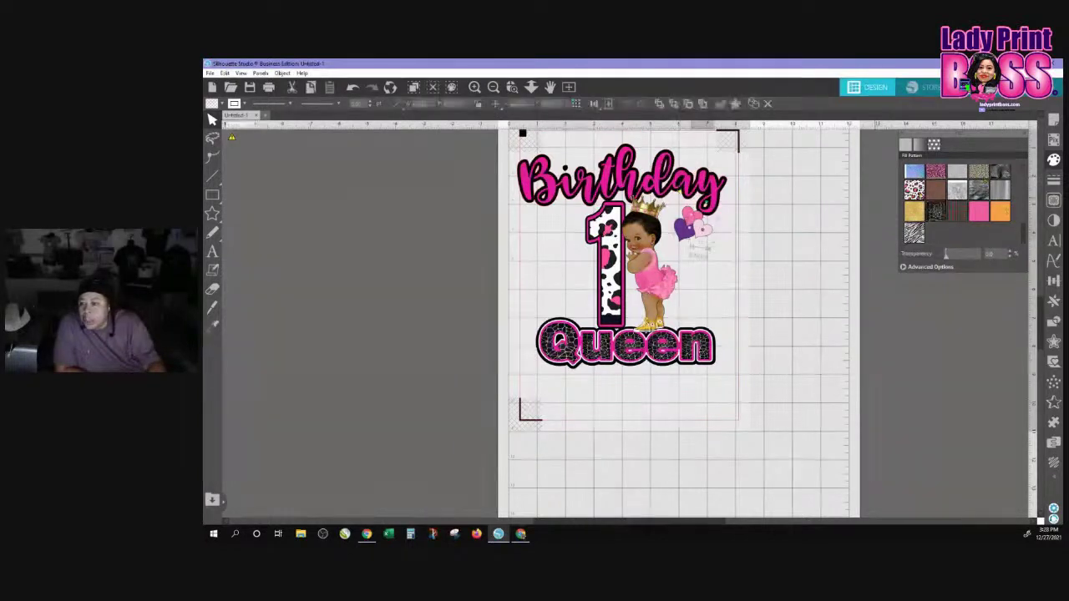
{"action": "left_click", "coordinate": [914, 189]}
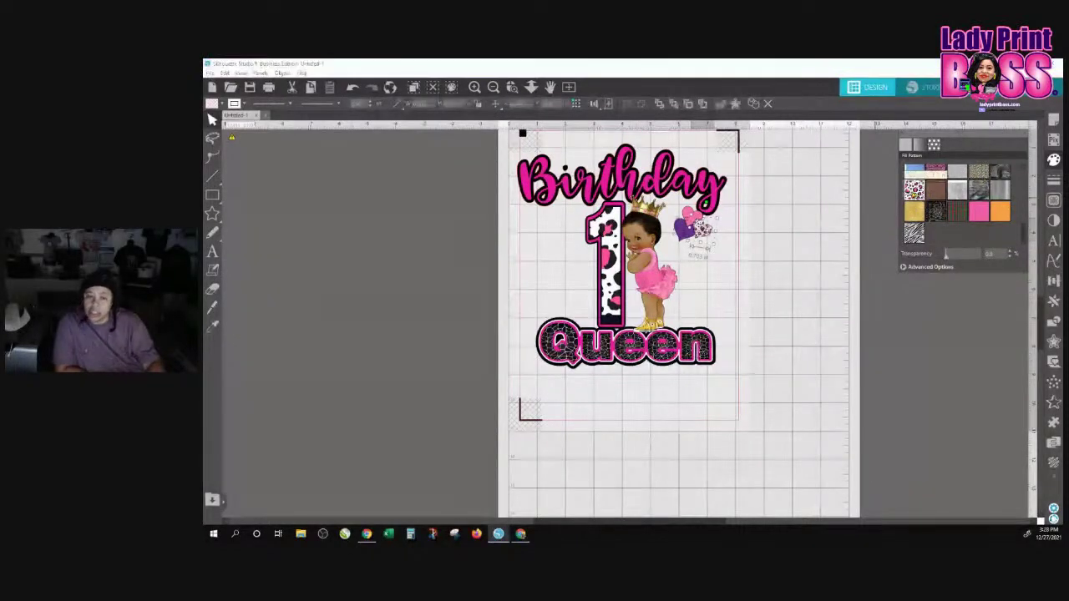
{"action": "left_click", "coordinate": [838, 320]}
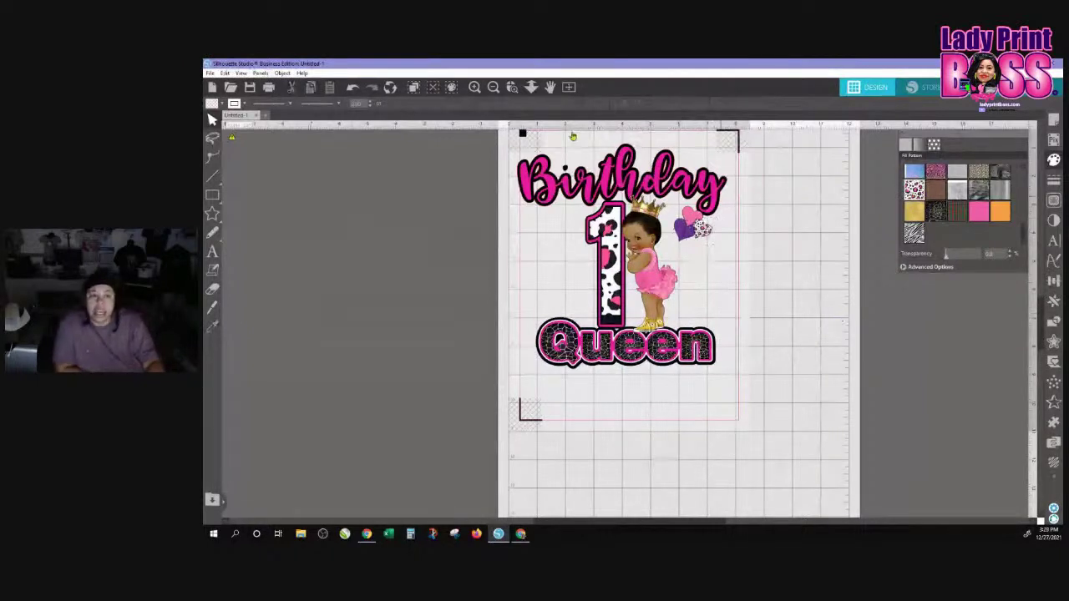
Raise the line thickness of the leopard, pink and purple hearts to give each a thin dark outline
{"action": "left_click", "coordinate": [474, 87]}
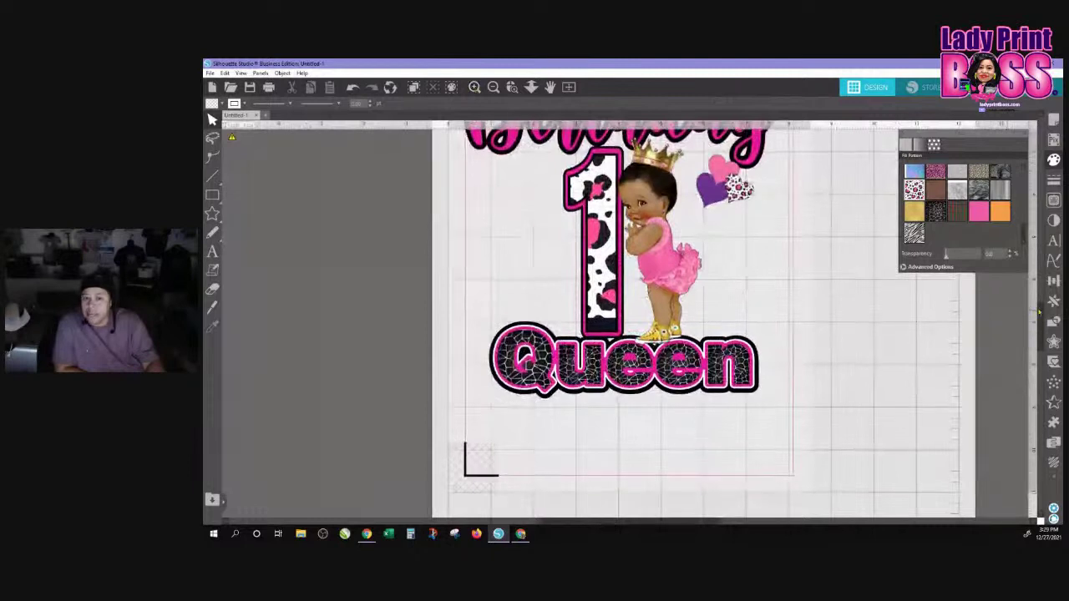
{"action": "scroll", "coordinate": [622, 318], "scroll_direction": "up", "scroll_amount": 1}
{"action": "scroll", "coordinate": [622, 318], "scroll_direction": "up", "scroll_amount": 1}
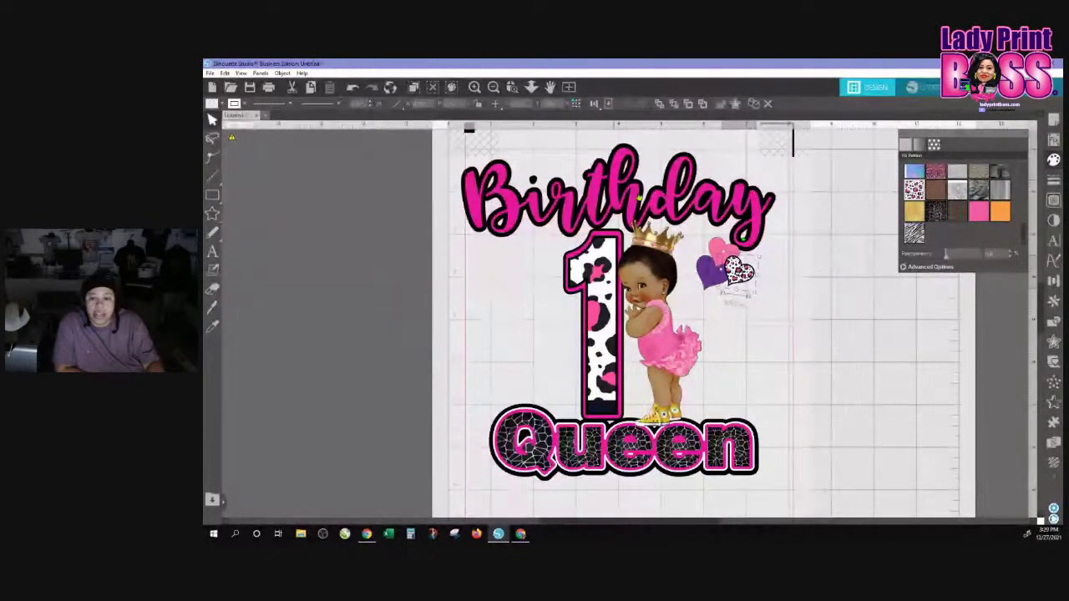
{"action": "left_click", "coordinate": [710, 255]}
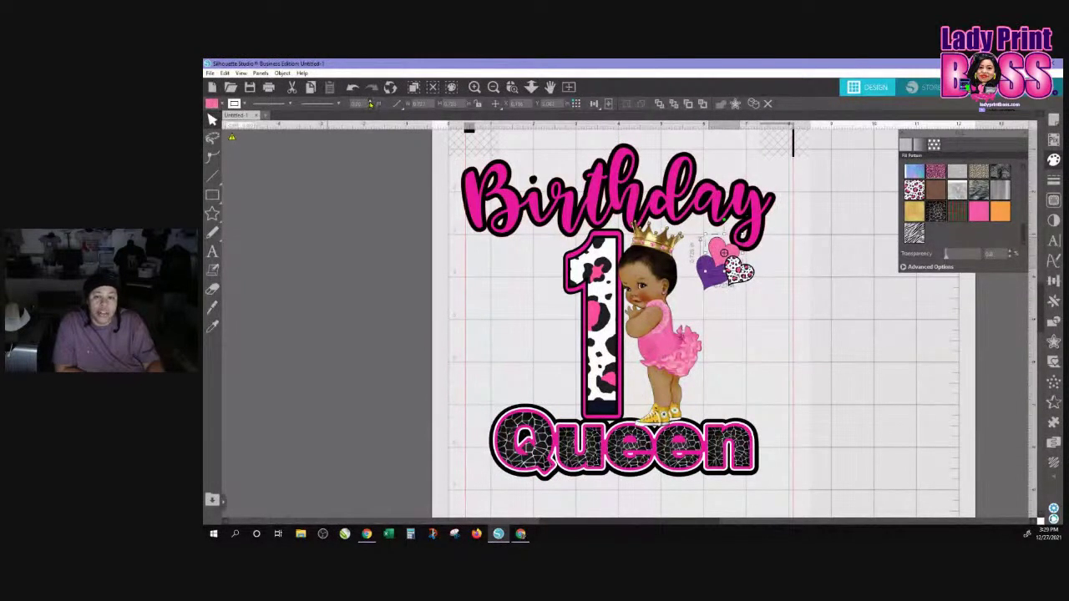
{"action": "left_click_drag", "start_coordinate": [708, 286], "coordinate": [714, 273]}
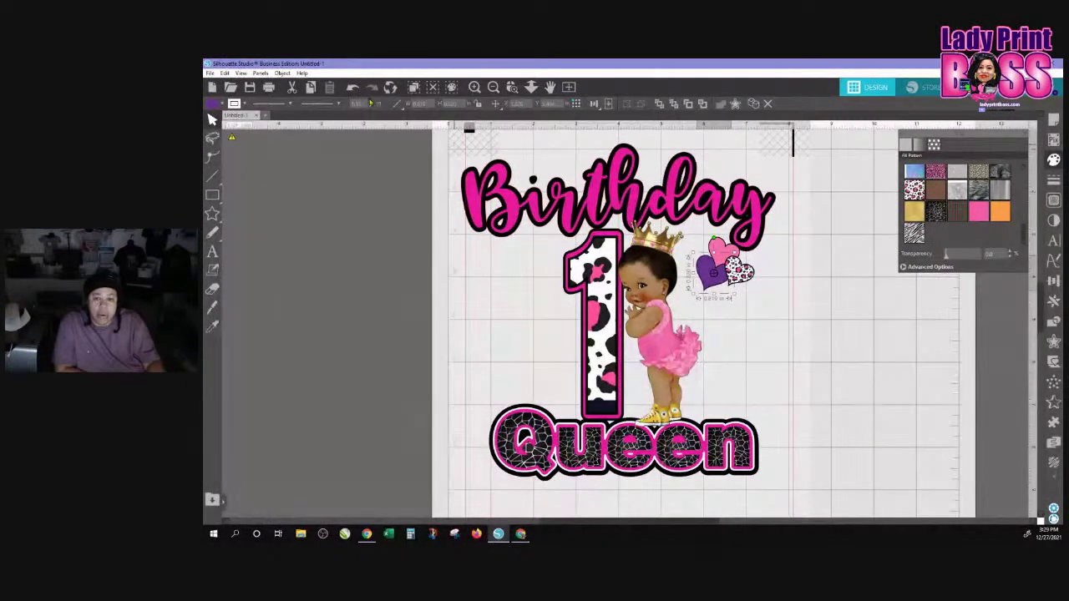
{"action": "left_click", "coordinate": [356, 204]}
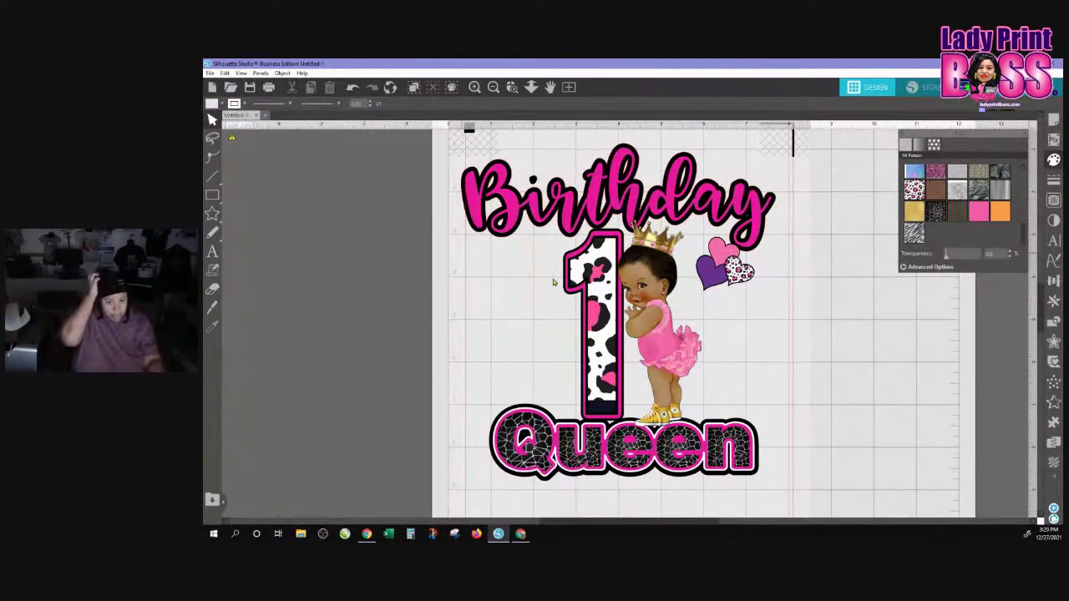
Select the whole design, scale it down slightly and position it inside the registration mark boundary
{"action": "left_click_drag", "start_coordinate": [438, 166], "coordinate": [766, 464]}
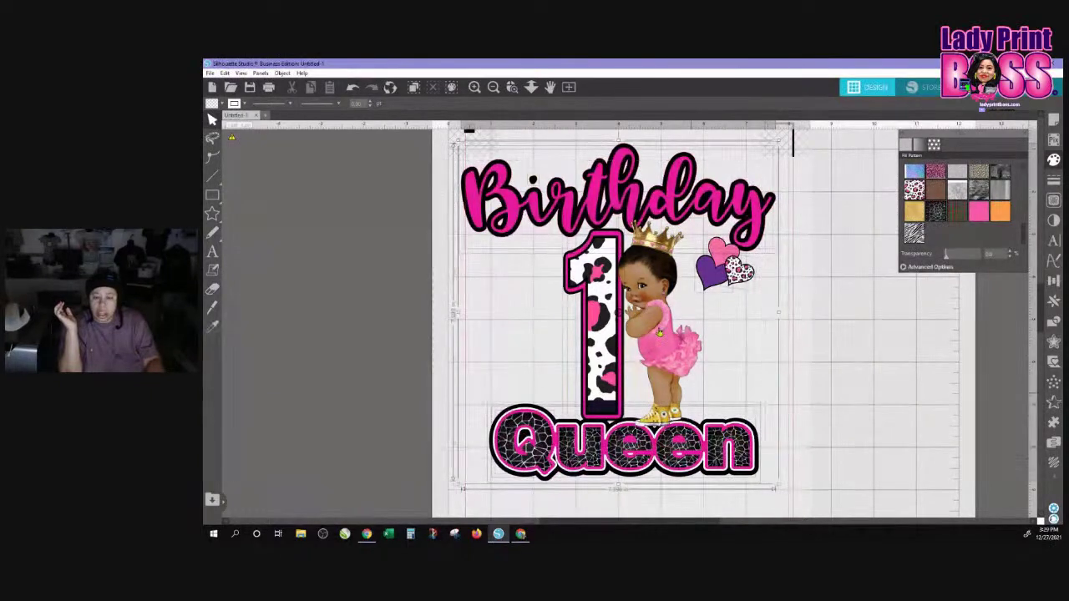
{"action": "left_click_drag", "start_coordinate": [649, 290], "coordinate": [657, 294]}
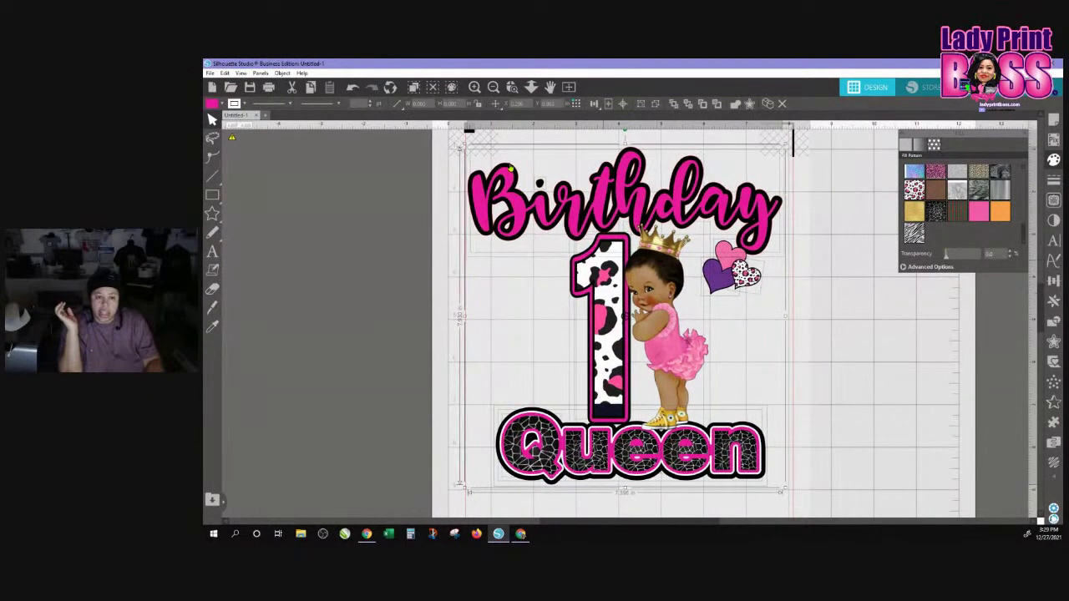
{"action": "mouse_move", "coordinate": [472, 151]}
{"action": "left_mouse_down"}
{"action": "mouse_move", "coordinate": [498, 169]}
{"action": "mouse_move", "coordinate": [487, 161]}
{"action": "left_mouse_up"}
{"action": "left_click_drag", "start_coordinate": [605, 228], "coordinate": [596, 212]}
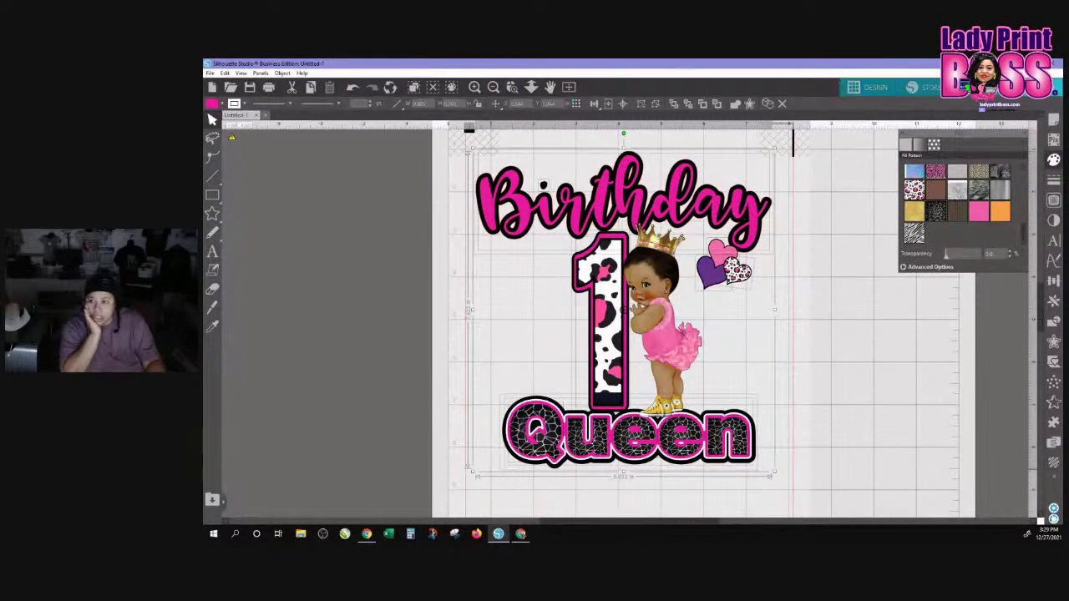
Check the design's cut lines in the send preview, comparing the Simple view with the Line view
{"action": "left_click", "coordinate": [975, 87]}
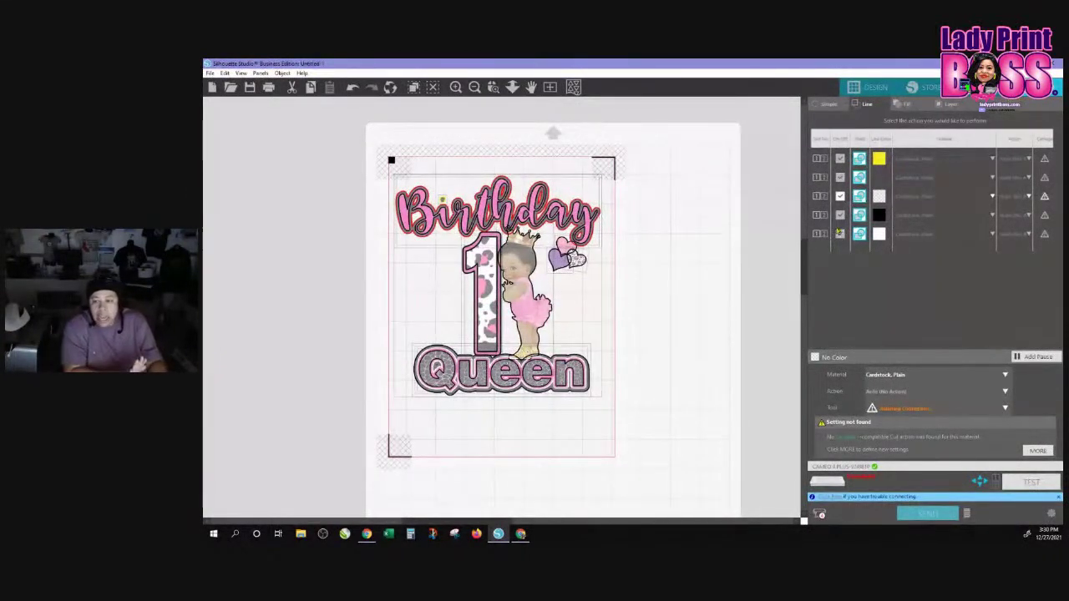
{"action": "left_click", "coordinate": [828, 105]}
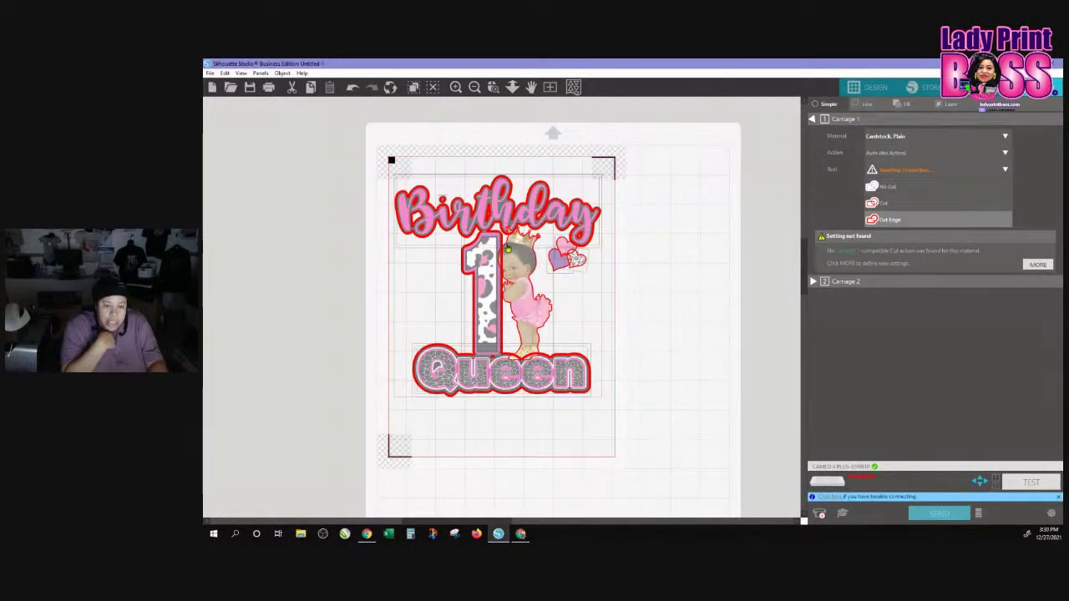
{"action": "left_click", "coordinate": [866, 105]}
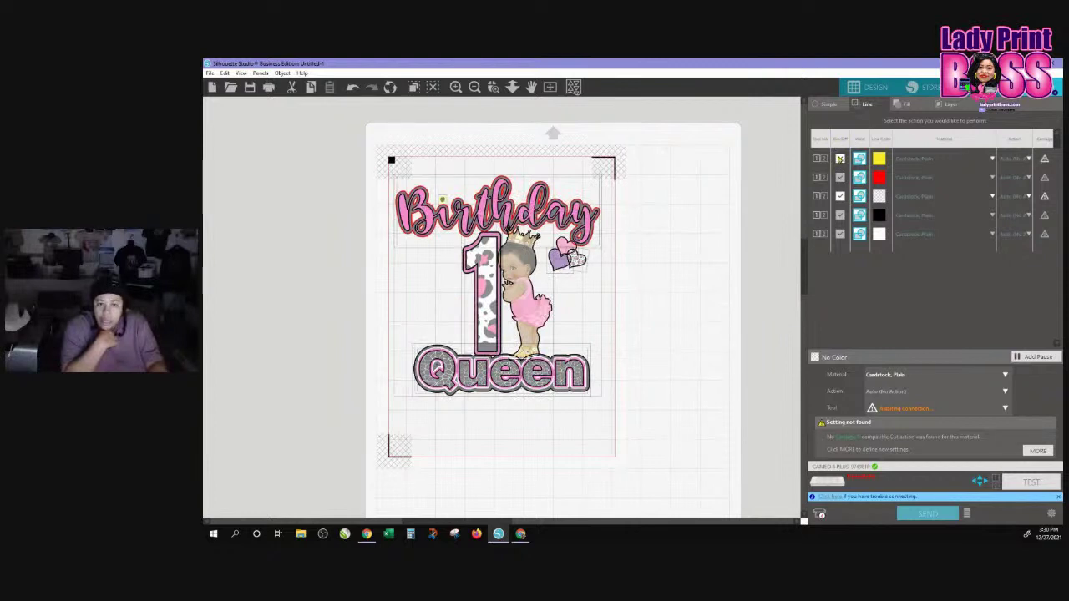
Turn off cutting for the yellow, red, black and white line colors, keeping only the No Color lines enabled
{"action": "left_click", "coordinate": [839, 158]}
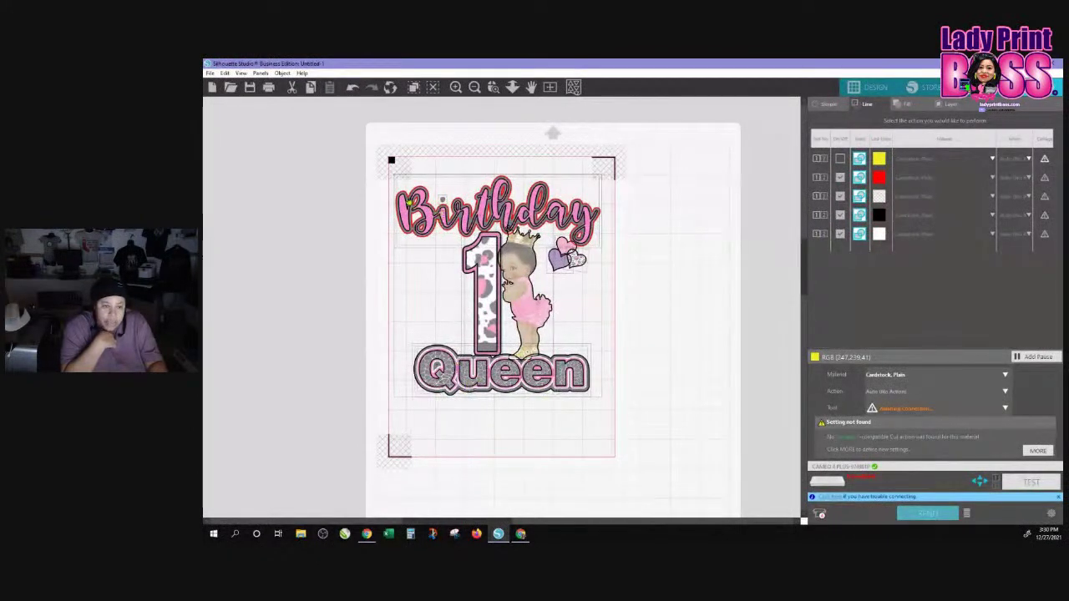
{"action": "left_click", "coordinate": [839, 178]}
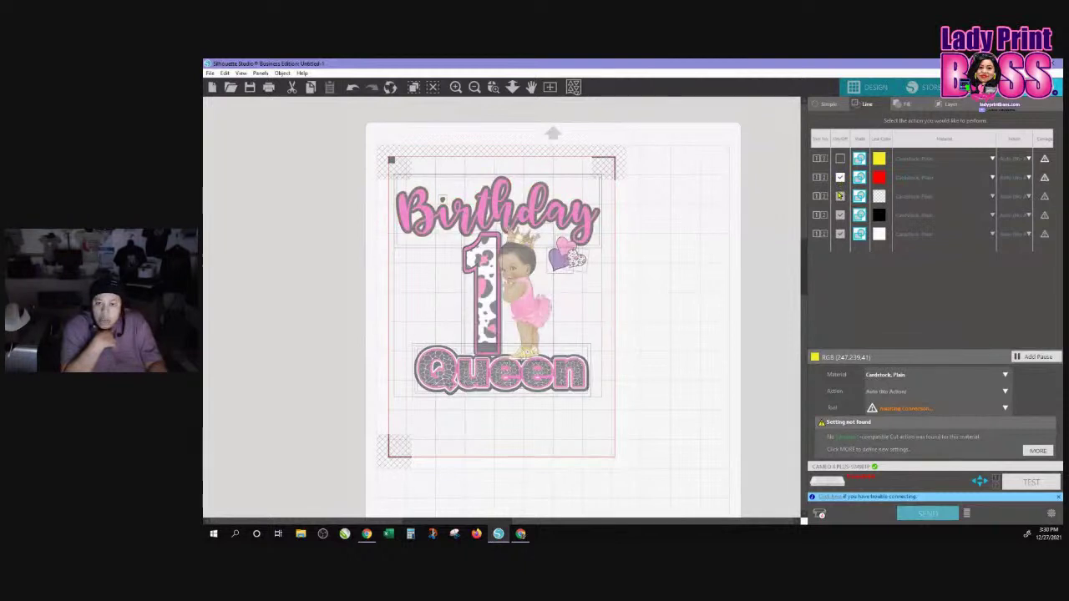
{"action": "left_click", "coordinate": [840, 196]}
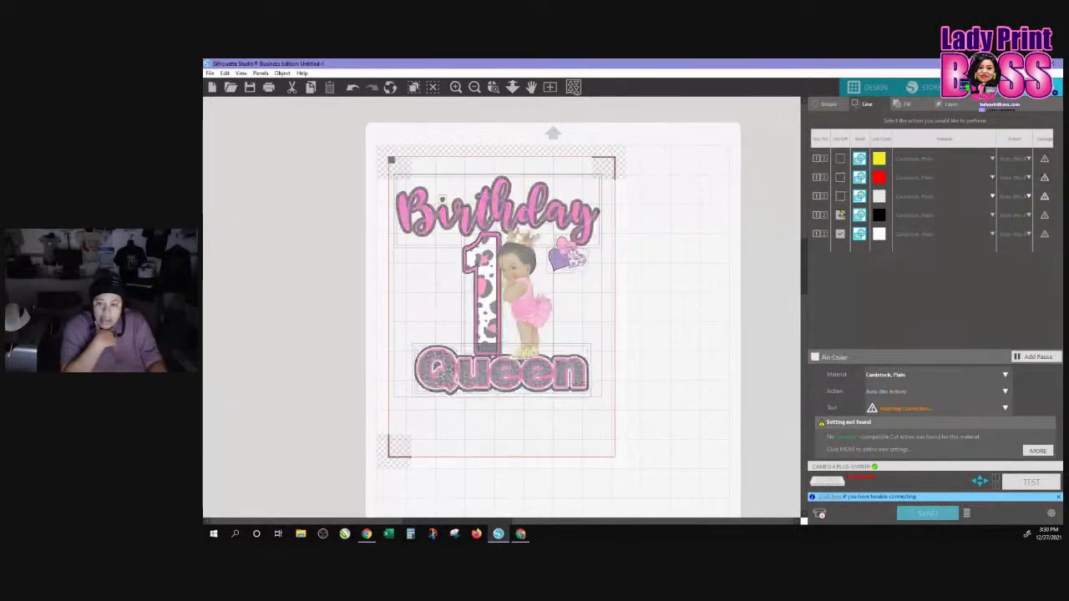
{"action": "left_click", "coordinate": [841, 234]}
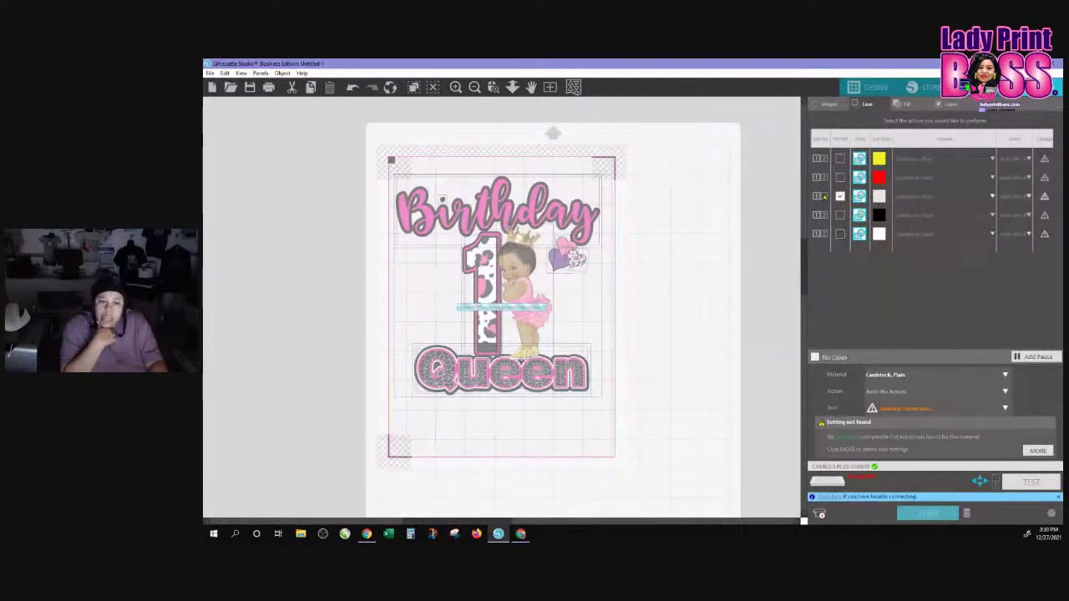
{"action": "left_click", "coordinate": [840, 196]}
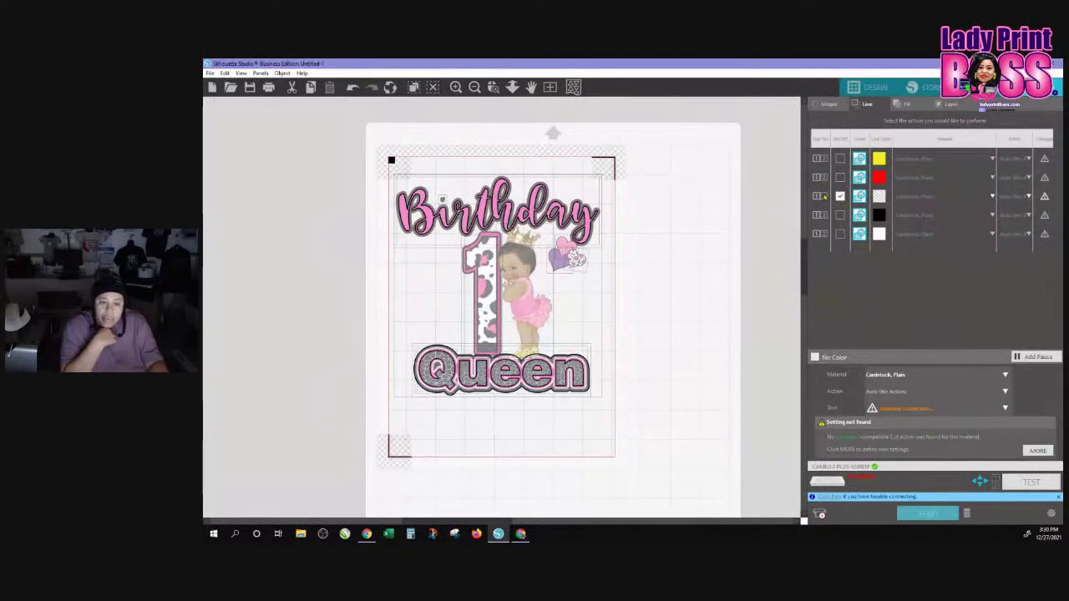
Return to the design workspace and fill the dot of the i in Birthday with the lettering's magenta
{"action": "left_click", "coordinate": [868, 88]}
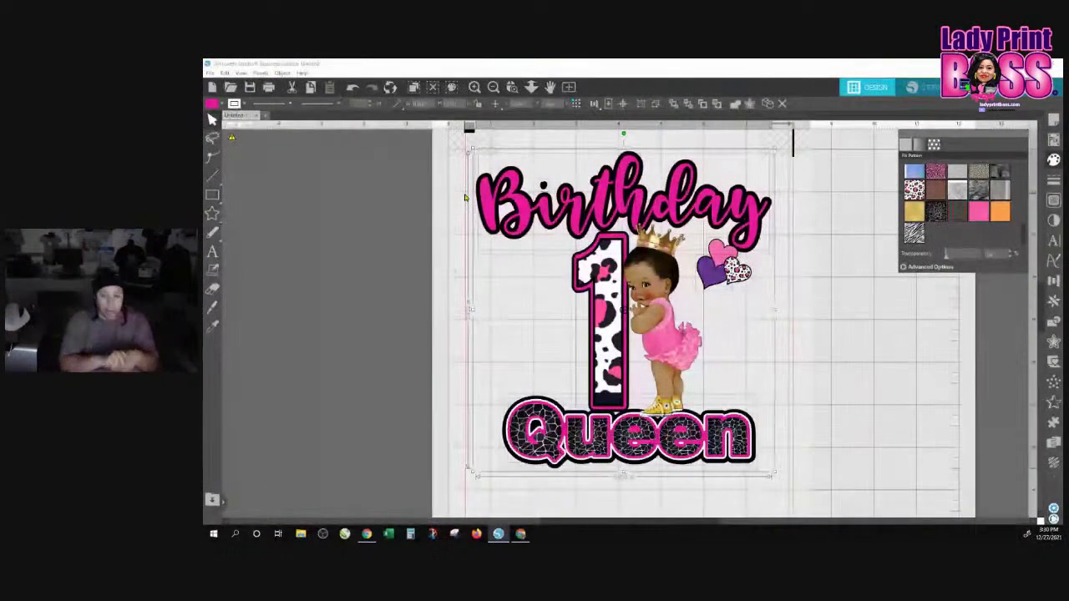
{"action": "left_click", "coordinate": [456, 161]}
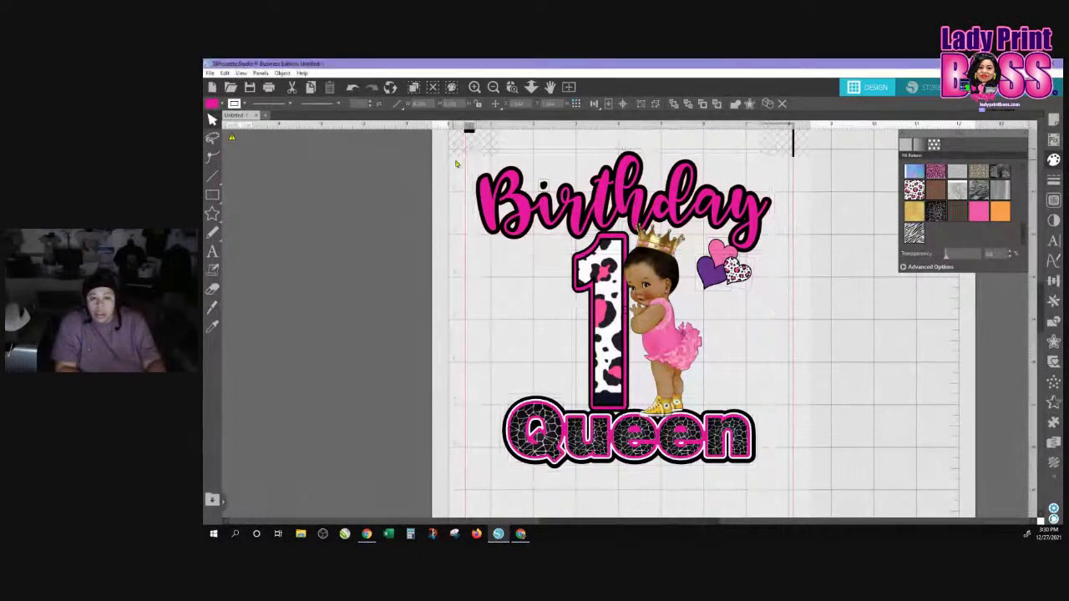
{"action": "left_click", "coordinate": [543, 185]}
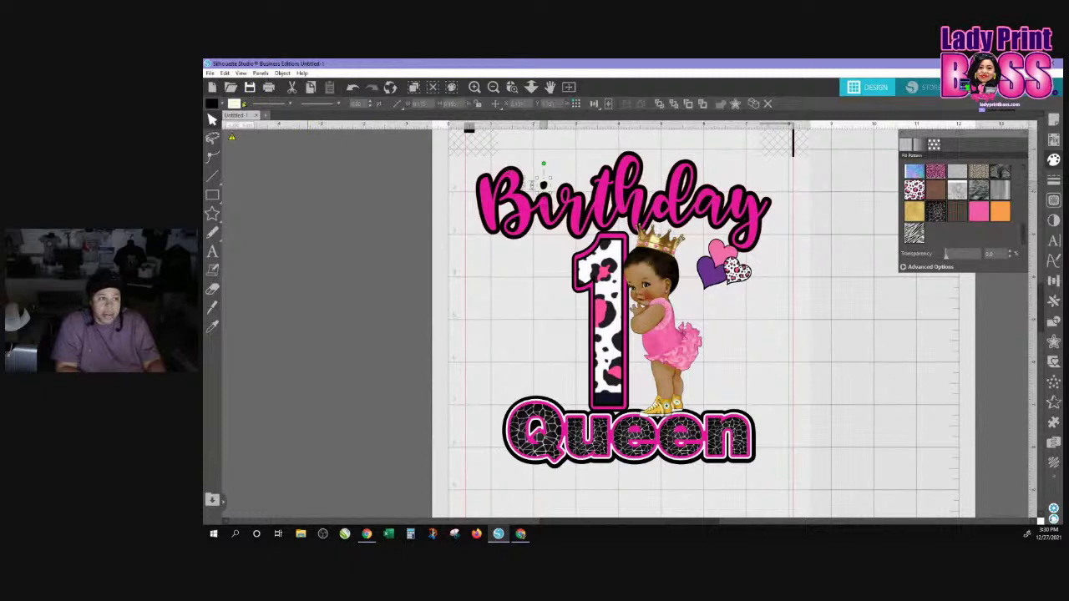
{"action": "left_click", "coordinate": [245, 104]}
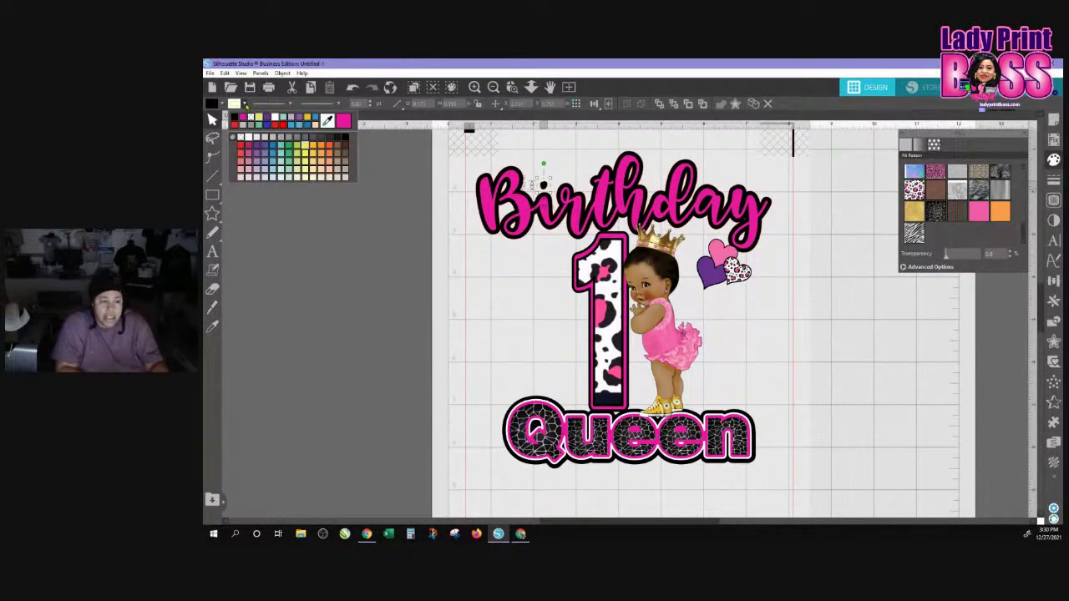
{"action": "left_click", "coordinate": [242, 119]}
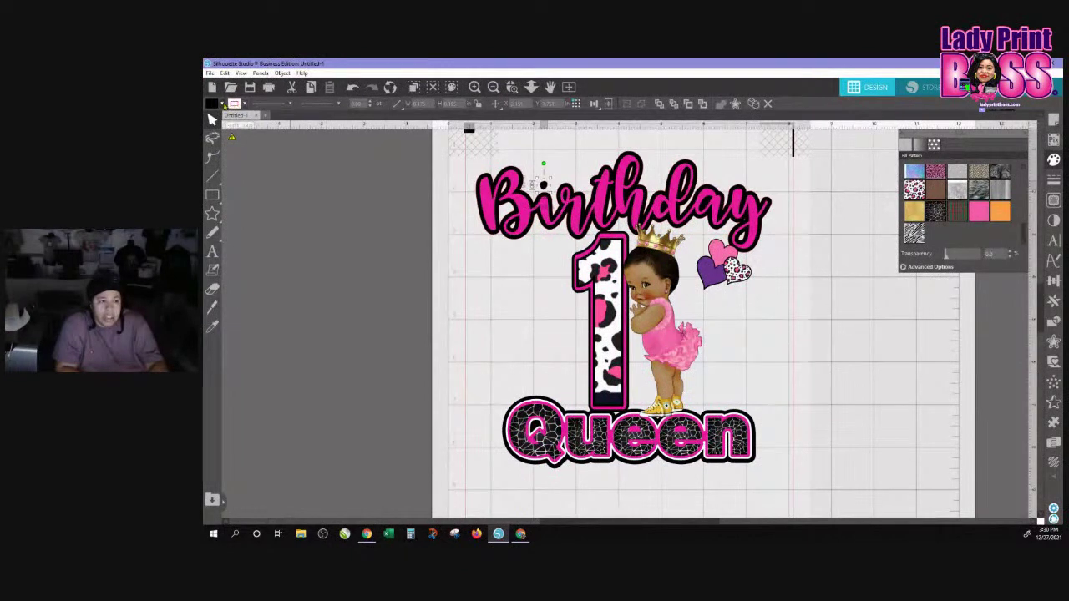
{"action": "left_click", "coordinate": [223, 105]}
{"action": "left_click", "coordinate": [222, 119]}
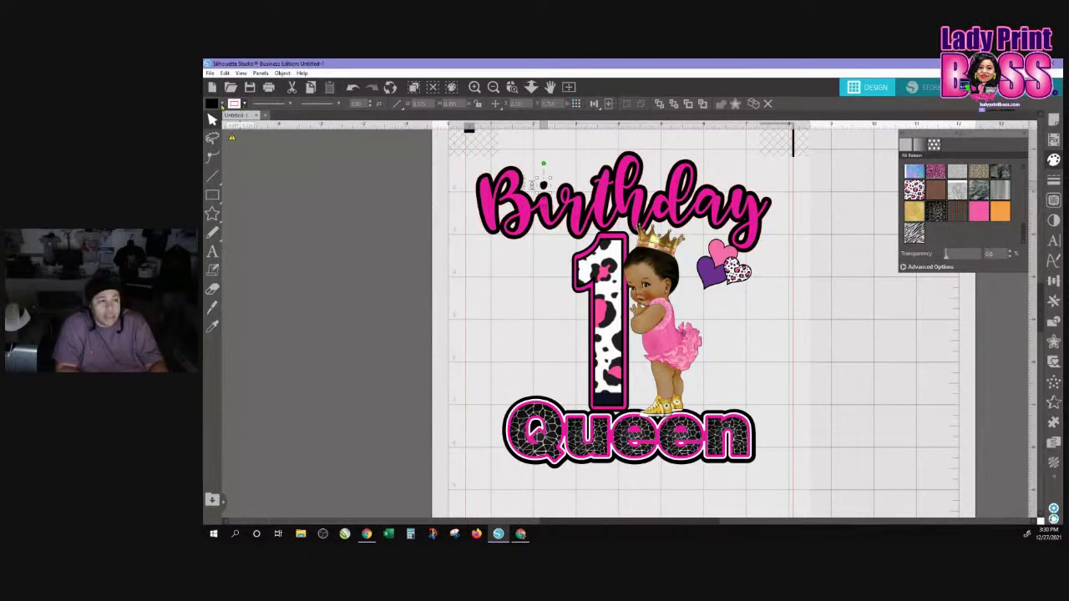
{"action": "left_click", "coordinate": [223, 106]}
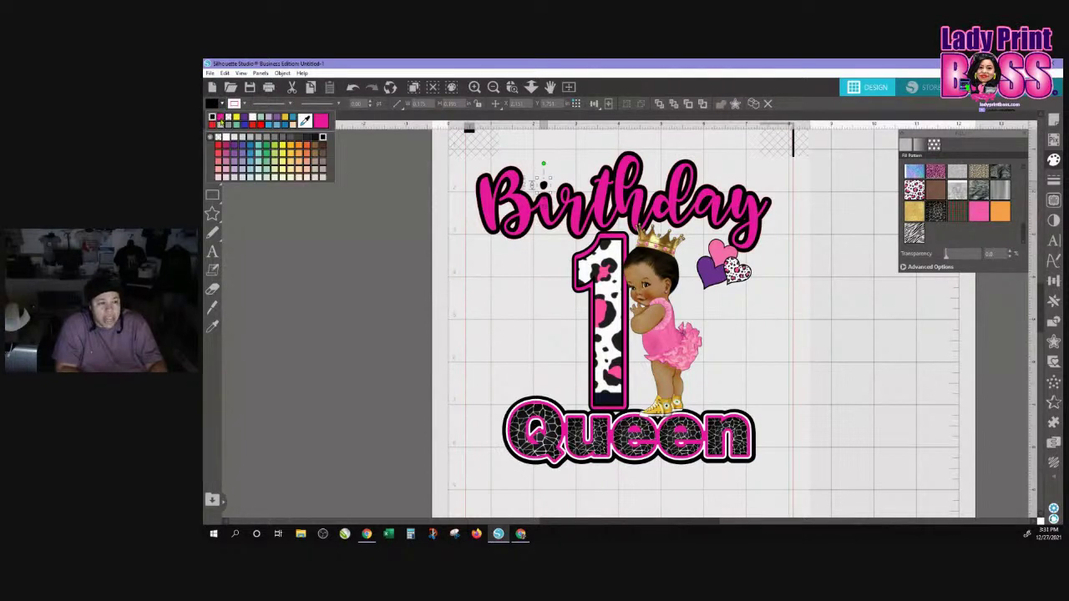
{"action": "left_click", "coordinate": [220, 117]}
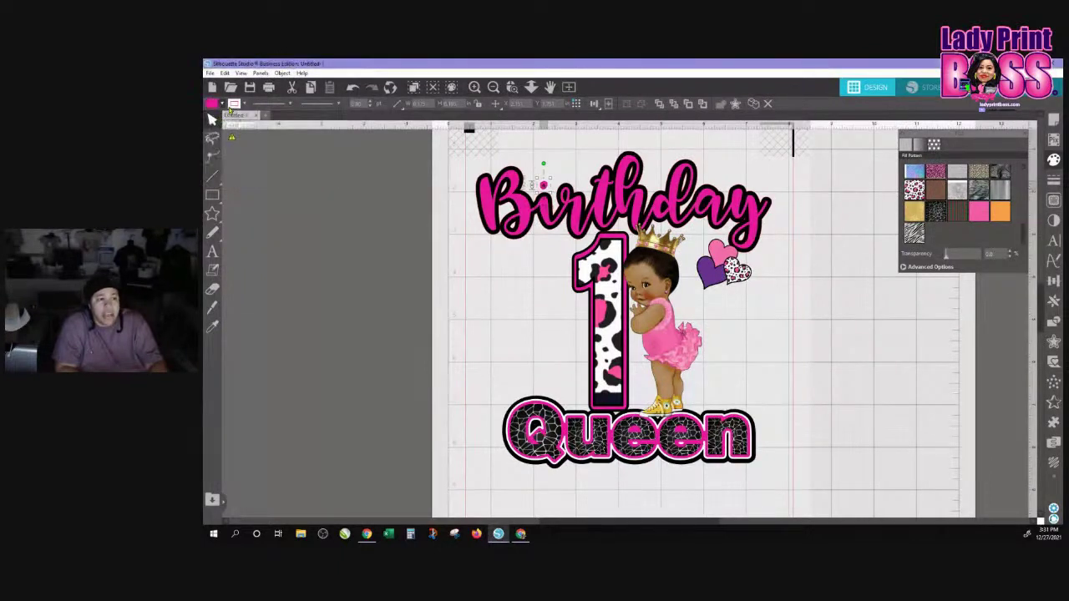
Set the line color of the i's dot to black and increase its line thickness
{"action": "left_click", "coordinate": [242, 104]}
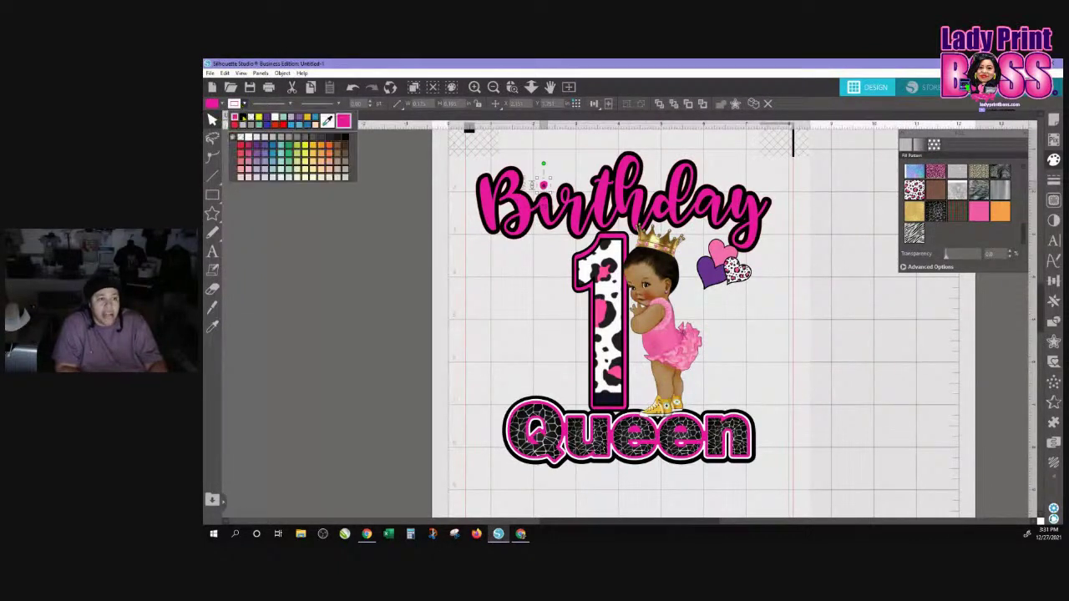
{"action": "left_click", "coordinate": [243, 118]}
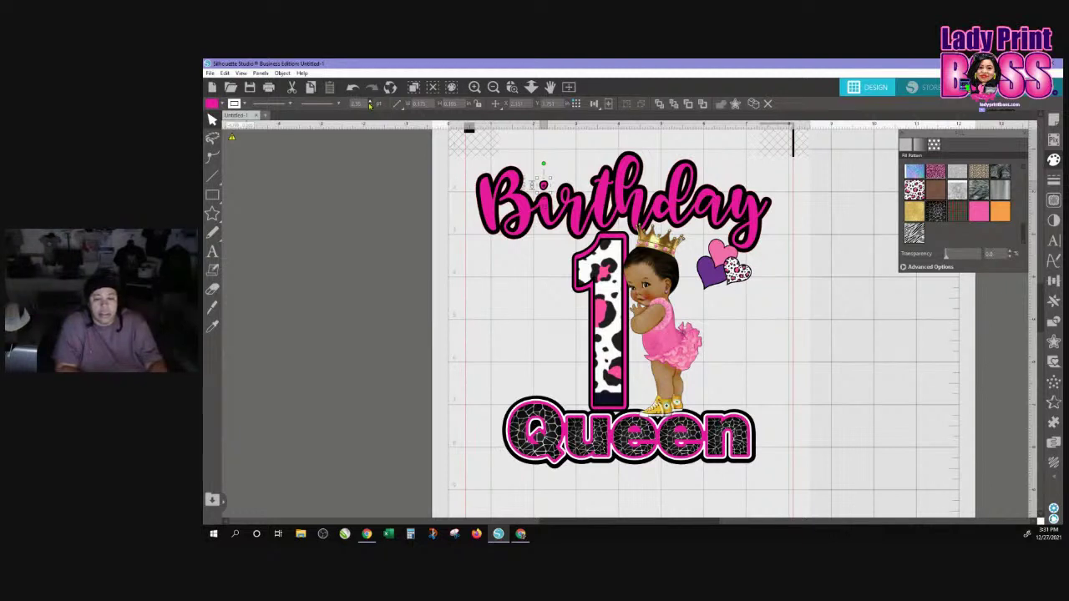
{"action": "left_click", "coordinate": [370, 103]}
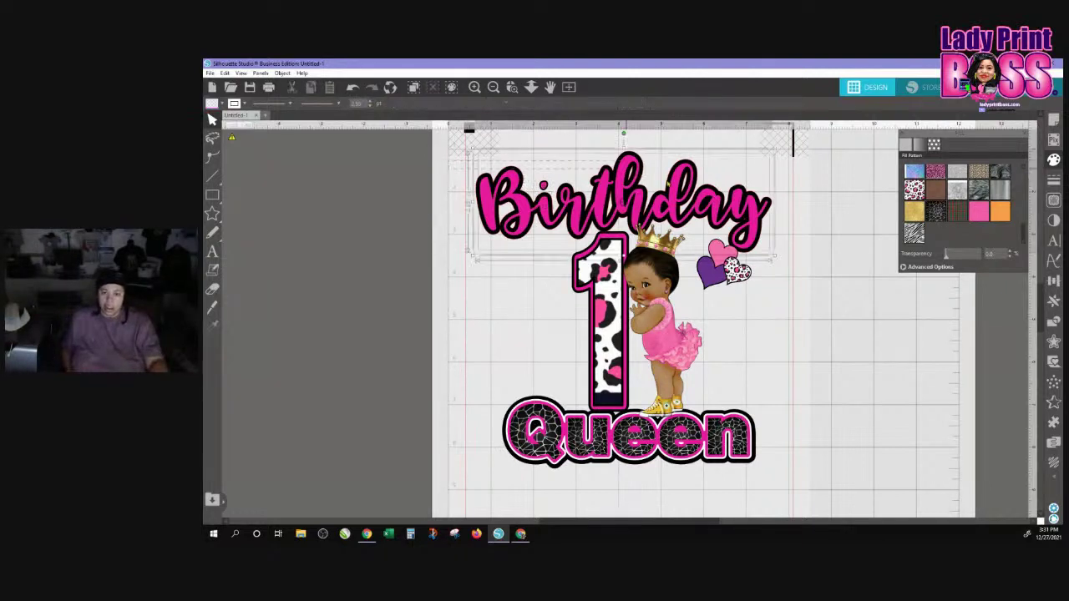
Start a trace and mark a trace area around the whole Birthday Queen design
{"action": "left_click_drag", "start_coordinate": [756, 328], "coordinate": [785, 459]}
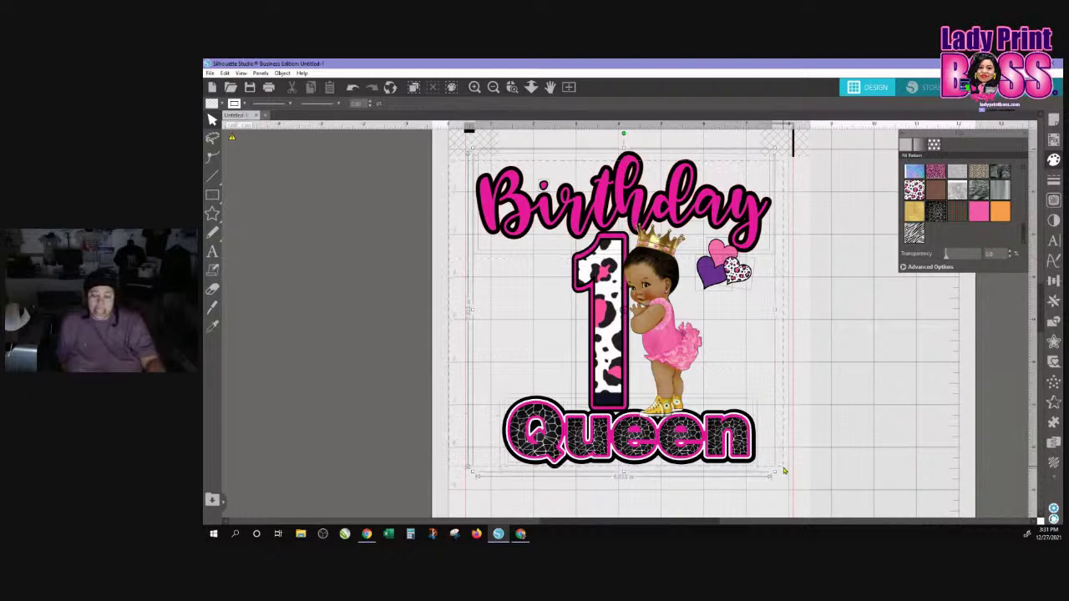
{"action": "left_click", "coordinate": [1054, 159]}
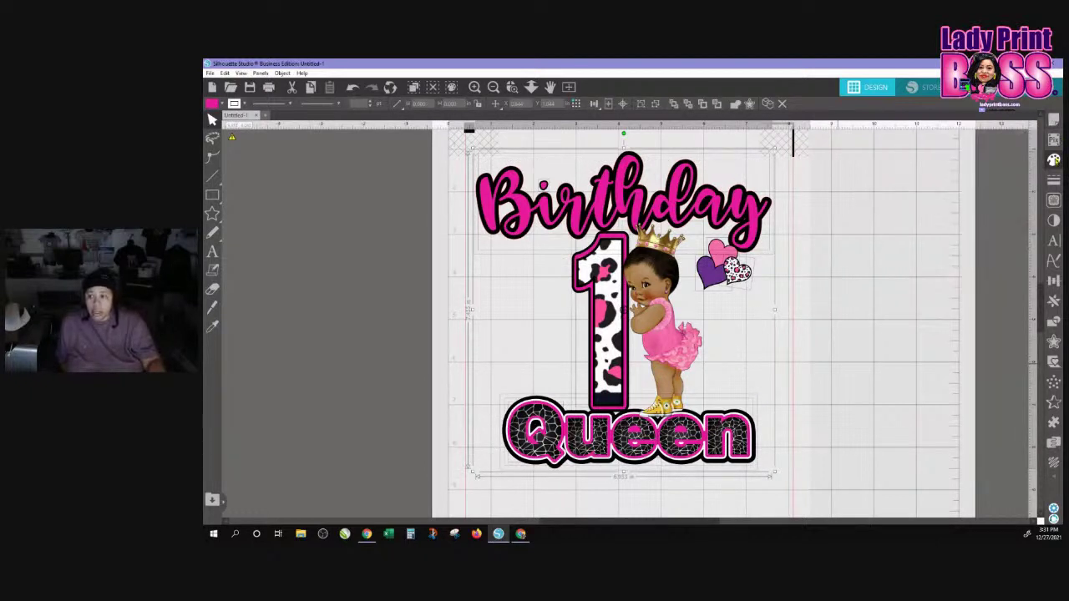
{"action": "left_click", "coordinate": [1054, 201]}
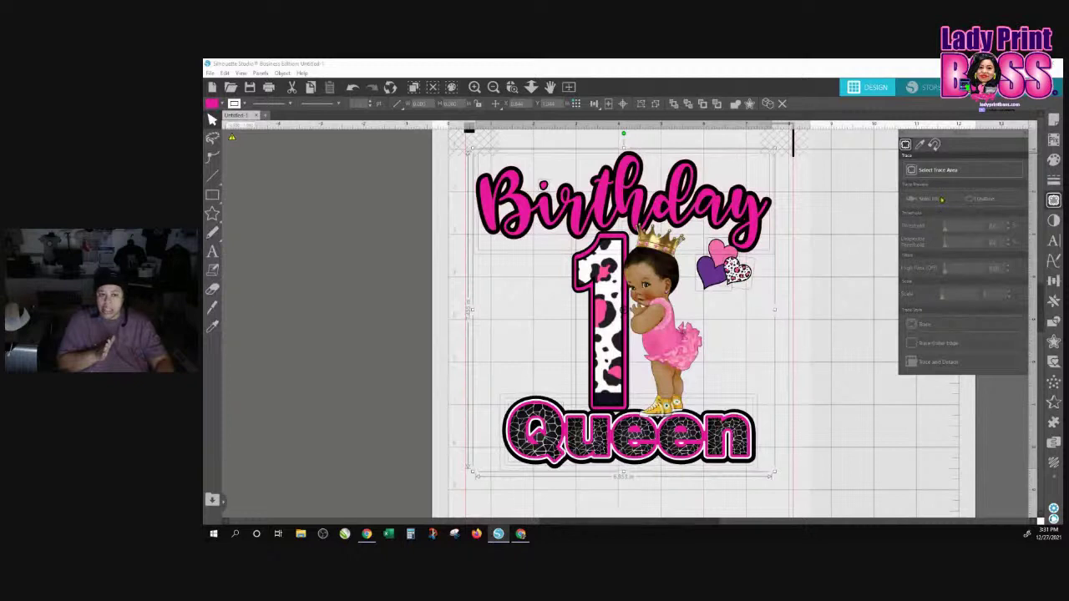
{"action": "left_click", "coordinate": [938, 169]}
{"action": "mouse_move", "coordinate": [464, 148]}
{"action": "left_mouse_down"}
{"action": "mouse_move", "coordinate": [717, 194]}
{"action": "mouse_move", "coordinate": [765, 284]}
{"action": "mouse_move", "coordinate": [767, 454]}
{"action": "mouse_move", "coordinate": [781, 484]}
{"action": "left_mouse_up"}
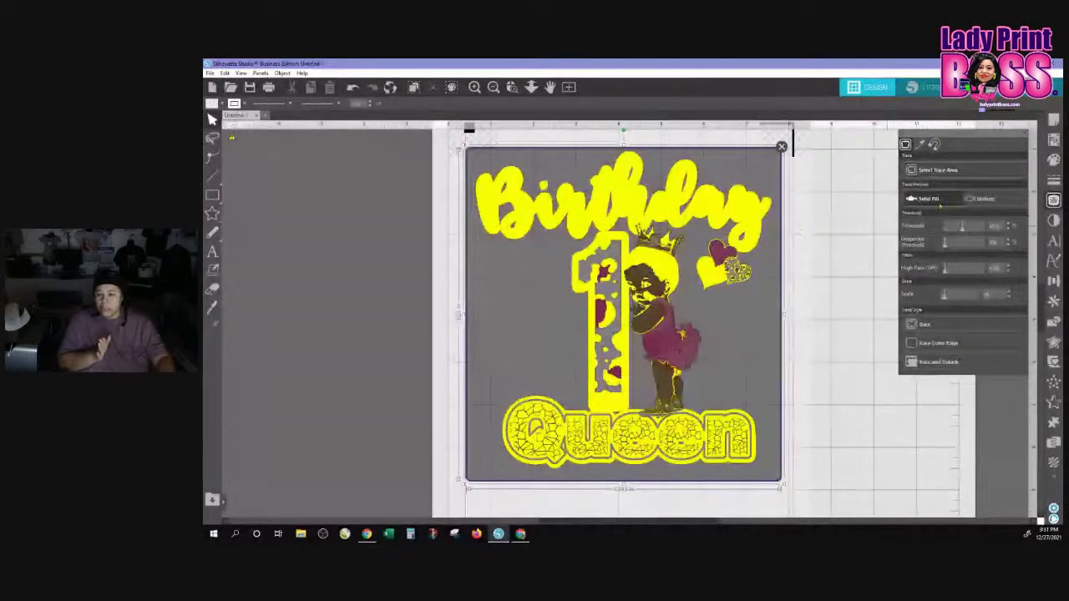
Raise the trace threshold to 100% and trace the outer edge of the design
{"action": "left_click_drag", "start_coordinate": [965, 233], "coordinate": [999, 233]}
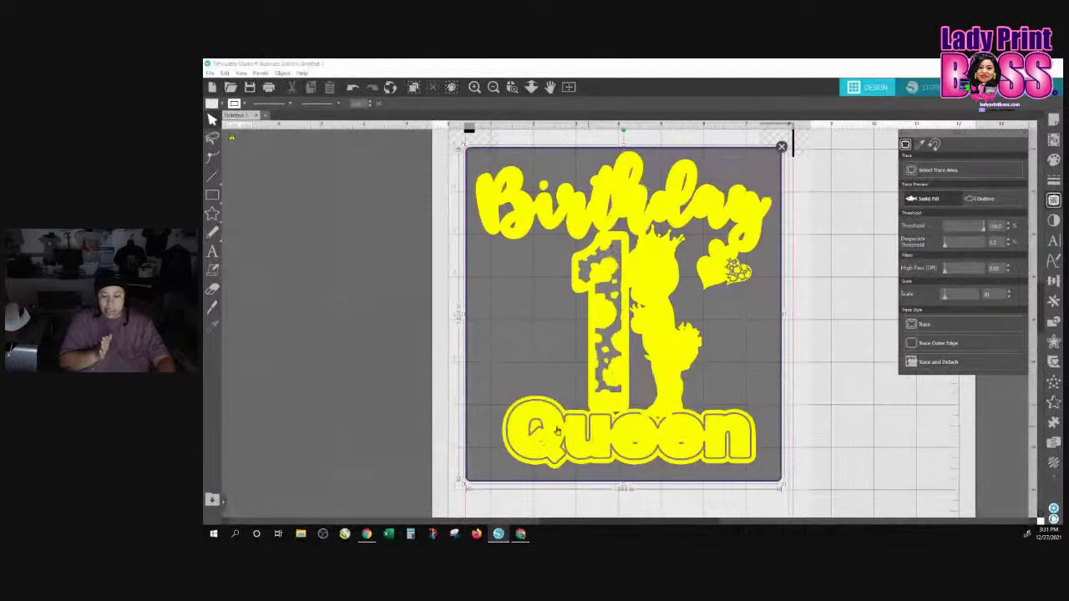
{"action": "left_click", "coordinate": [910, 325]}
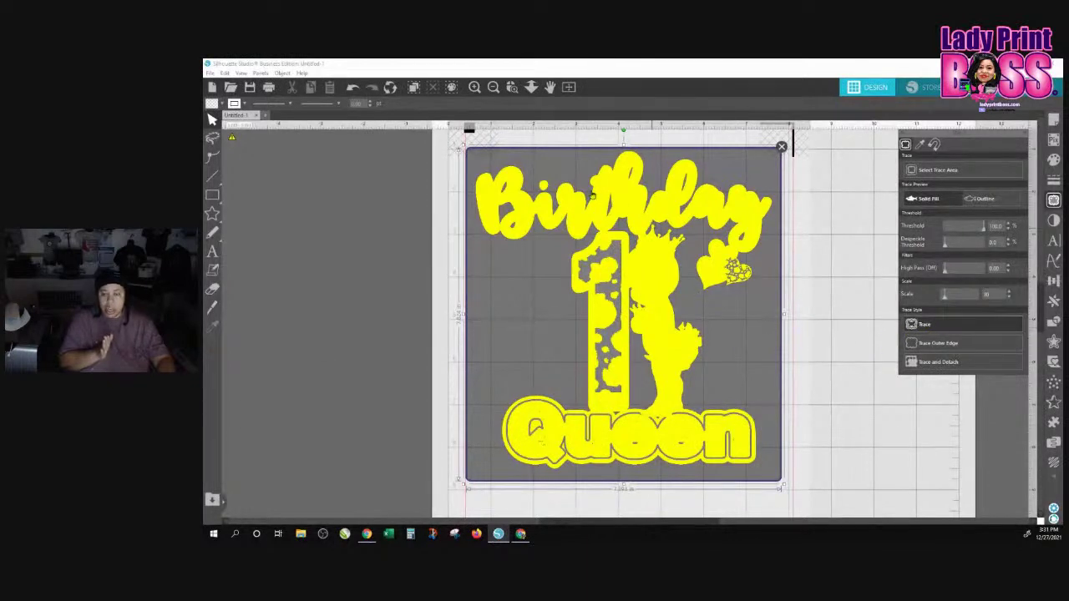
{"action": "left_click", "coordinate": [924, 348]}
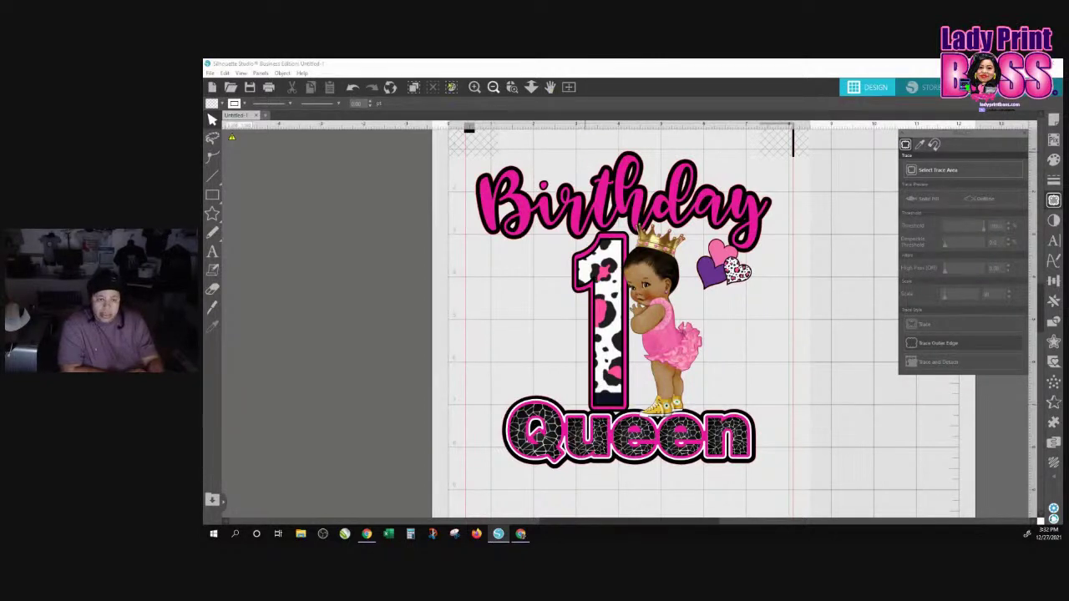
Enable cutting for the red traced outline in the line-based send settings, leaving the other line colors off
{"action": "left_click", "coordinate": [475, 88]}
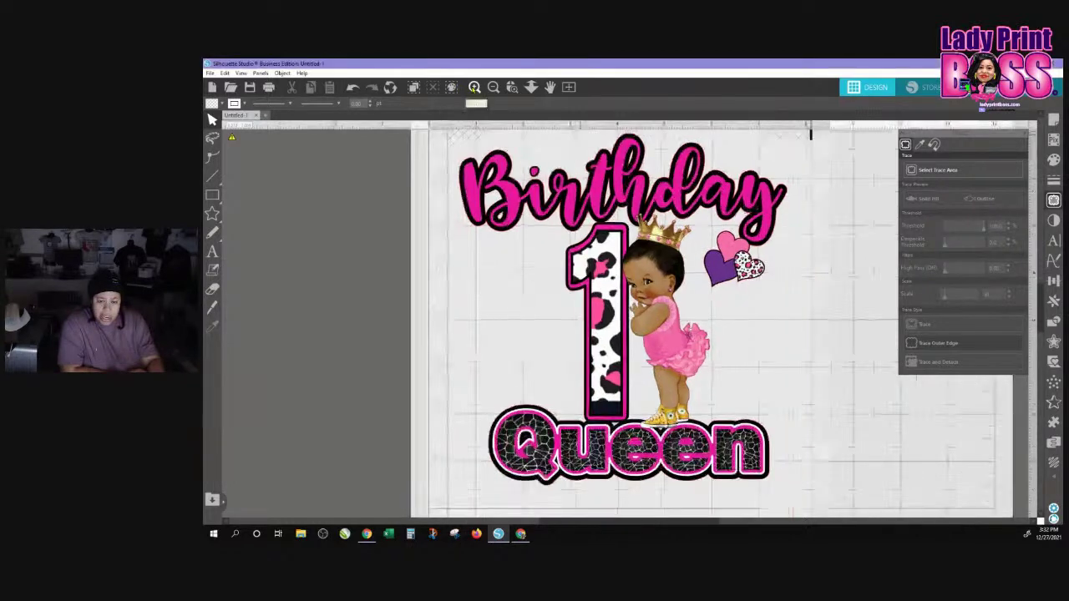
{"action": "left_click", "coordinate": [474, 88]}
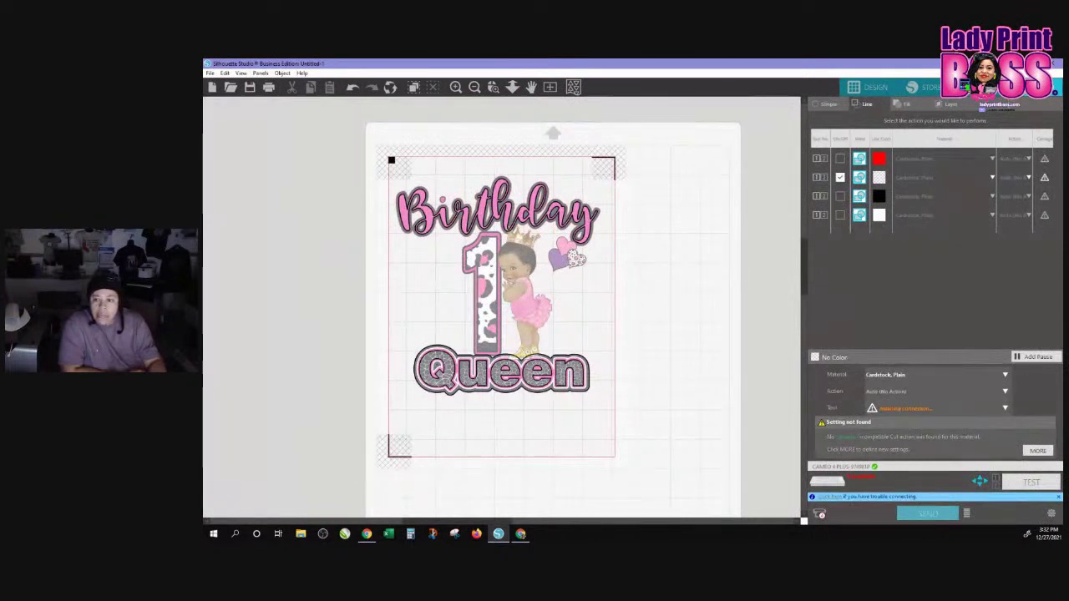
{"action": "left_click", "coordinate": [840, 159]}
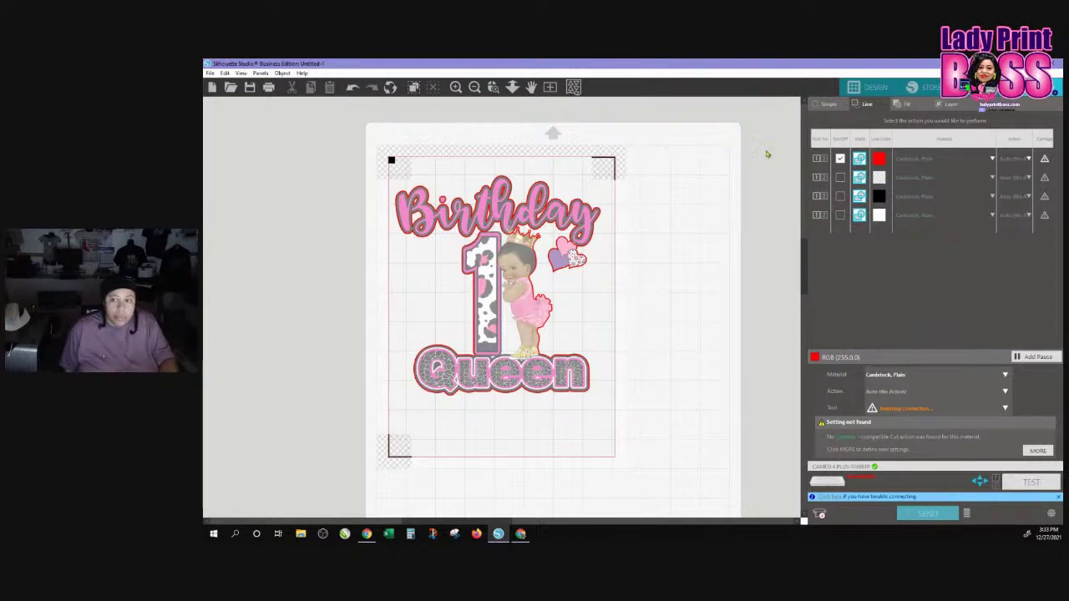
Select the traced outline in the design workspace and apply an outward offset of 0.025 in with rounded corners
{"action": "left_click", "coordinate": [871, 92]}
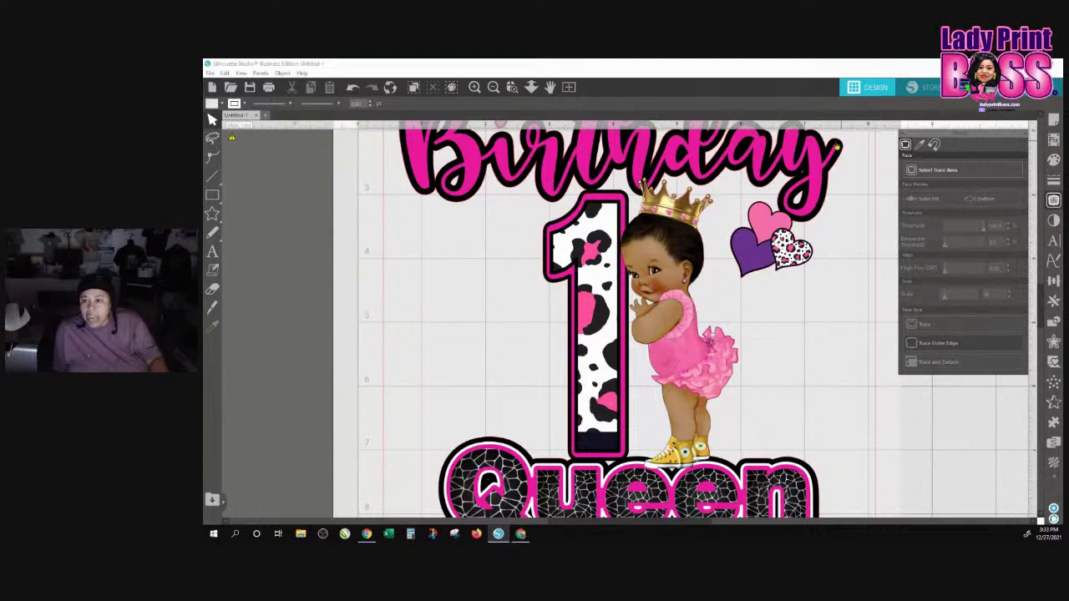
{"action": "left_click", "coordinate": [837, 144]}
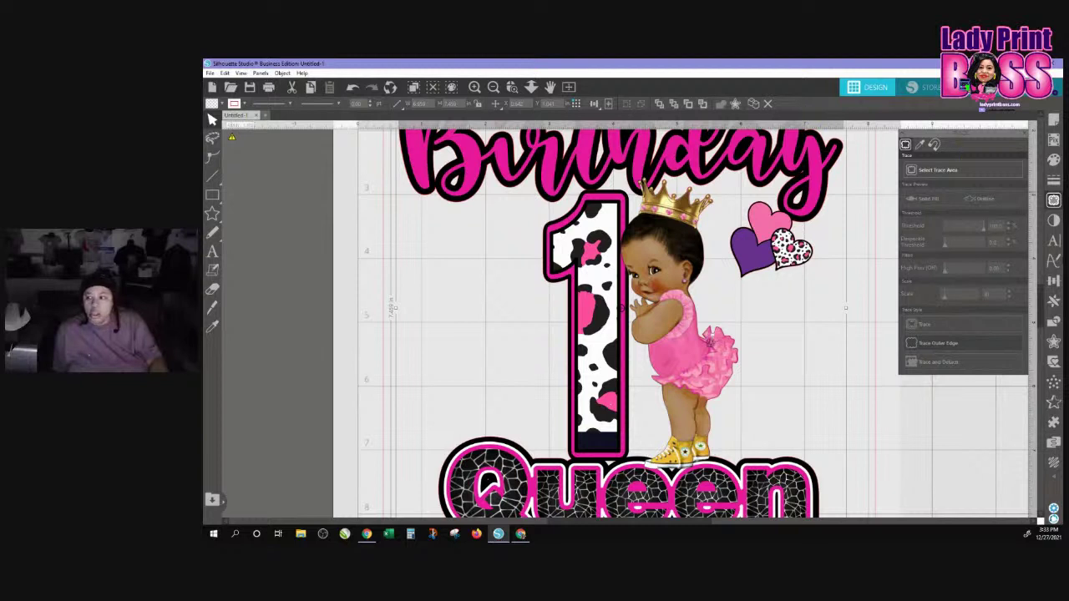
{"action": "left_click", "coordinate": [1053, 341]}
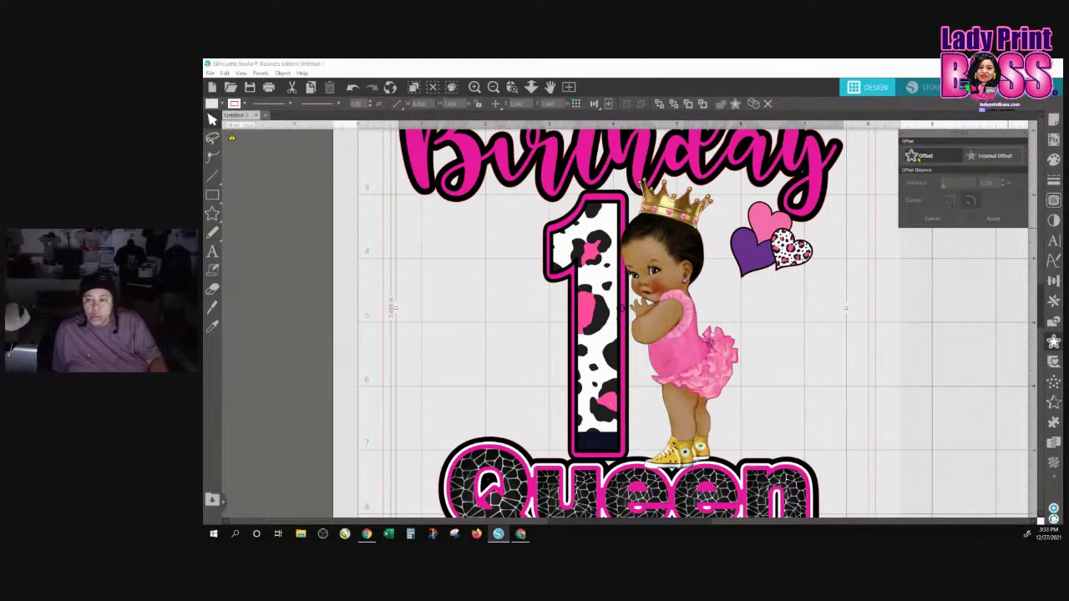
{"action": "left_click", "coordinate": [917, 156]}
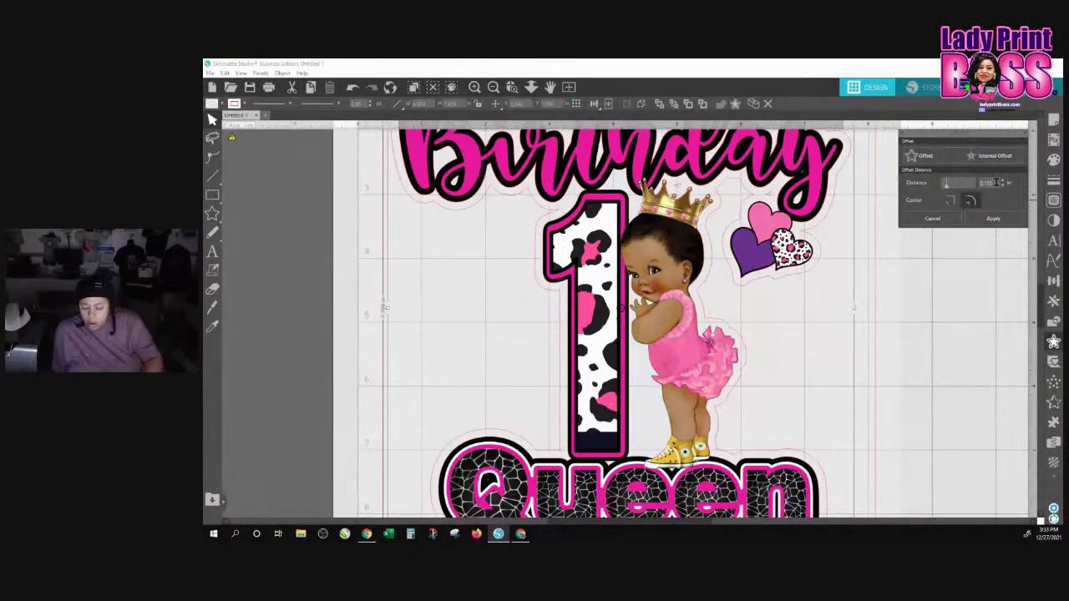
{"action": "left_click", "coordinate": [995, 183]}
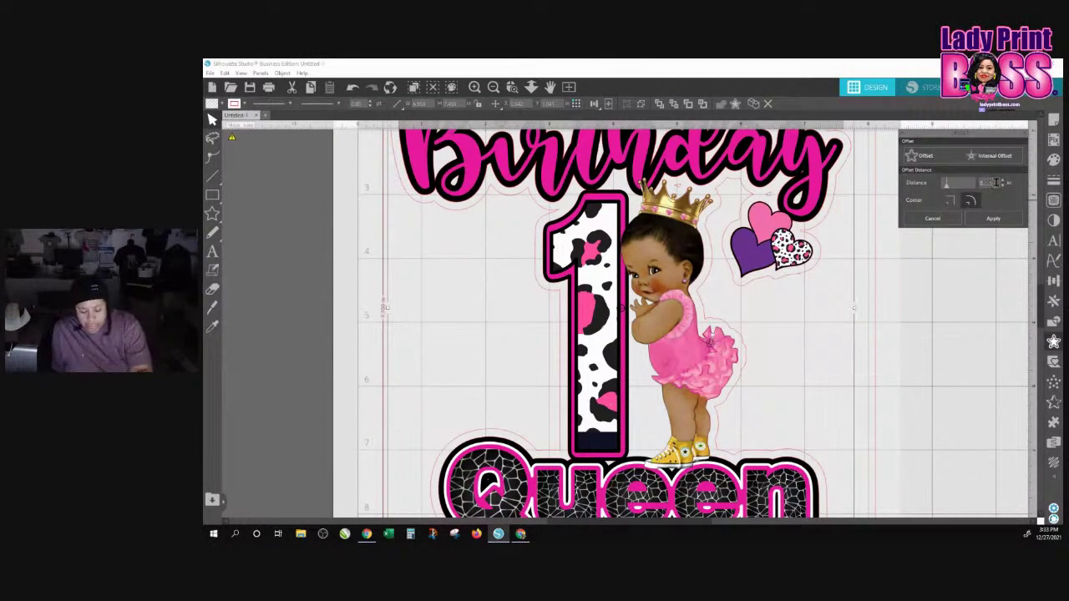
{"action": "type", "text": "0.05"}
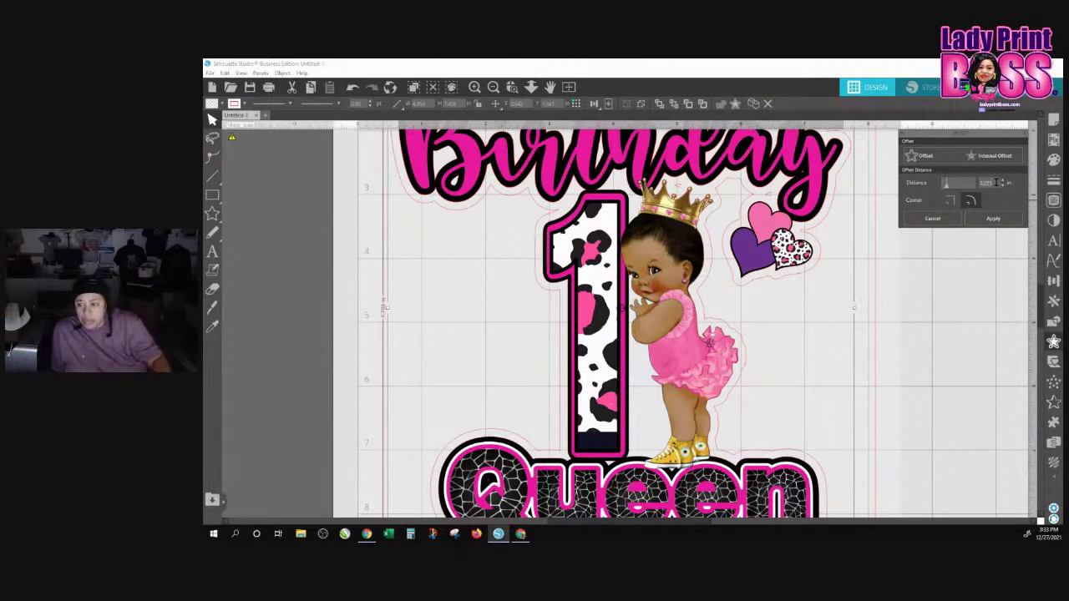
{"action": "left_click", "coordinate": [992, 219]}
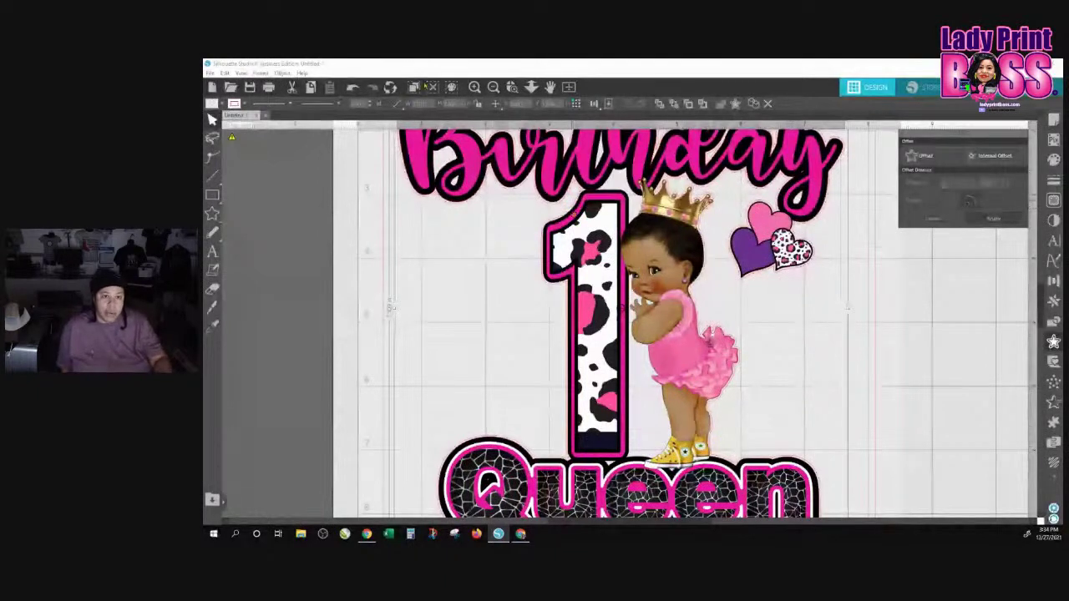
Examine the offset outline up close and try moving it away from the artwork
{"action": "left_click", "coordinate": [474, 87]}
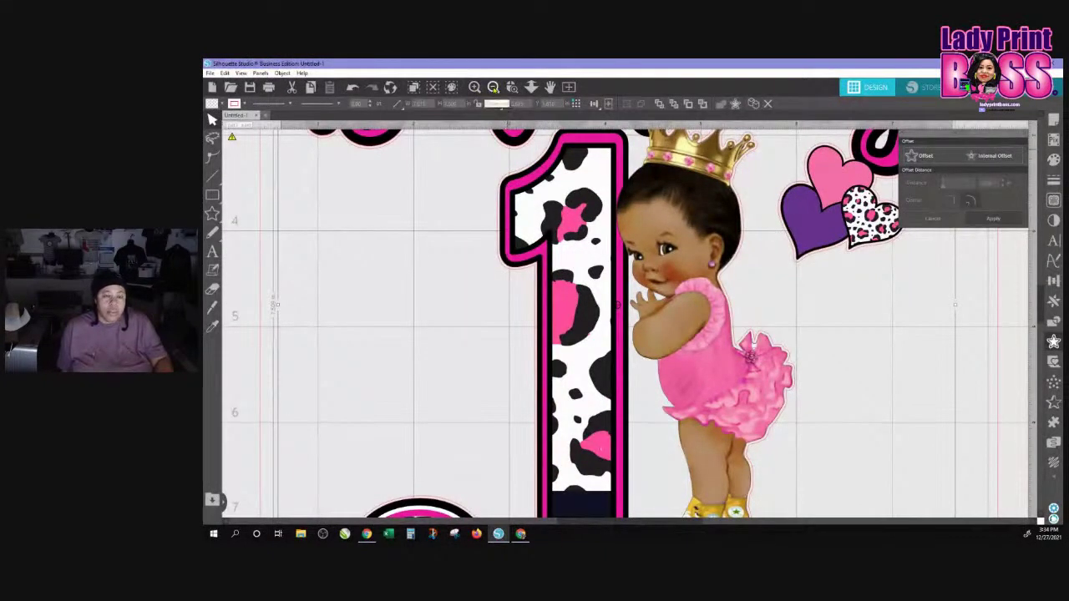
{"action": "left_click", "coordinate": [493, 87]}
{"action": "left_click", "coordinate": [493, 87]}
{"action": "left_click", "coordinate": [493, 87]}
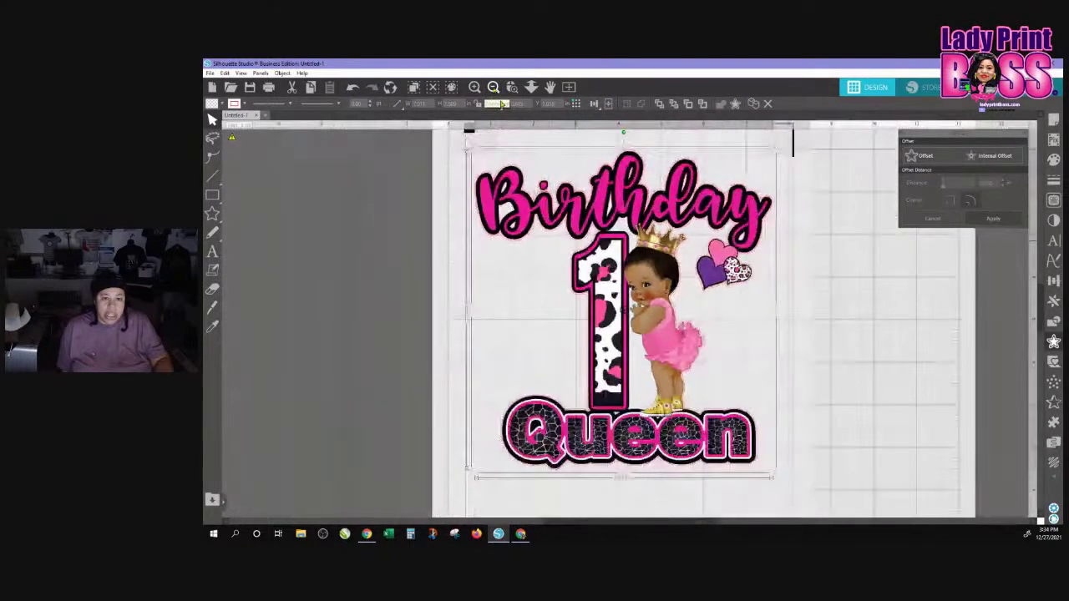
{"action": "left_click", "coordinate": [514, 167]}
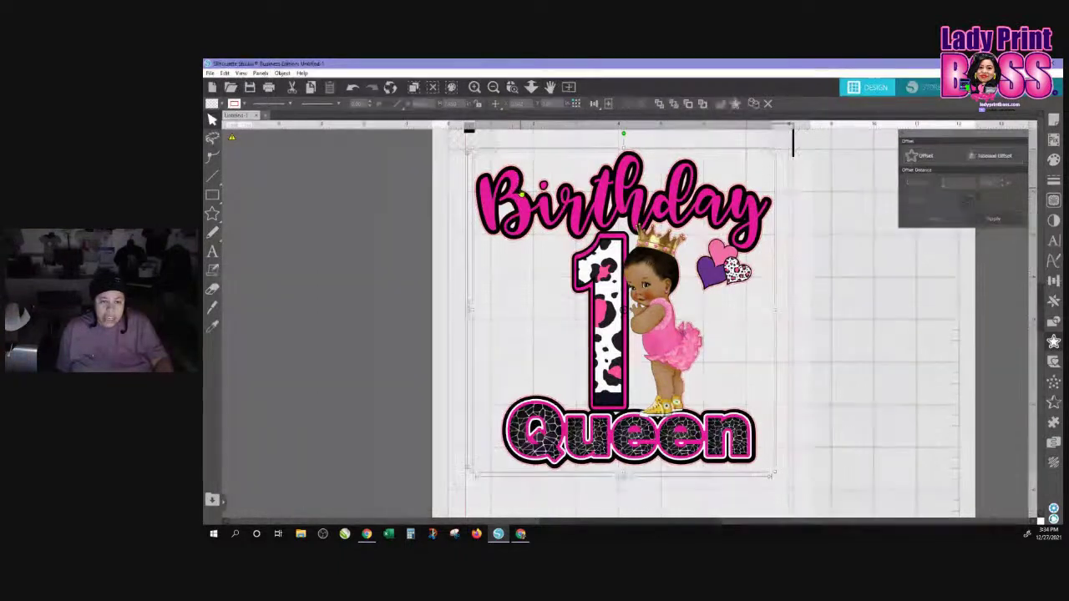
{"action": "left_click_drag", "start_coordinate": [520, 192], "coordinate": [341, 210]}
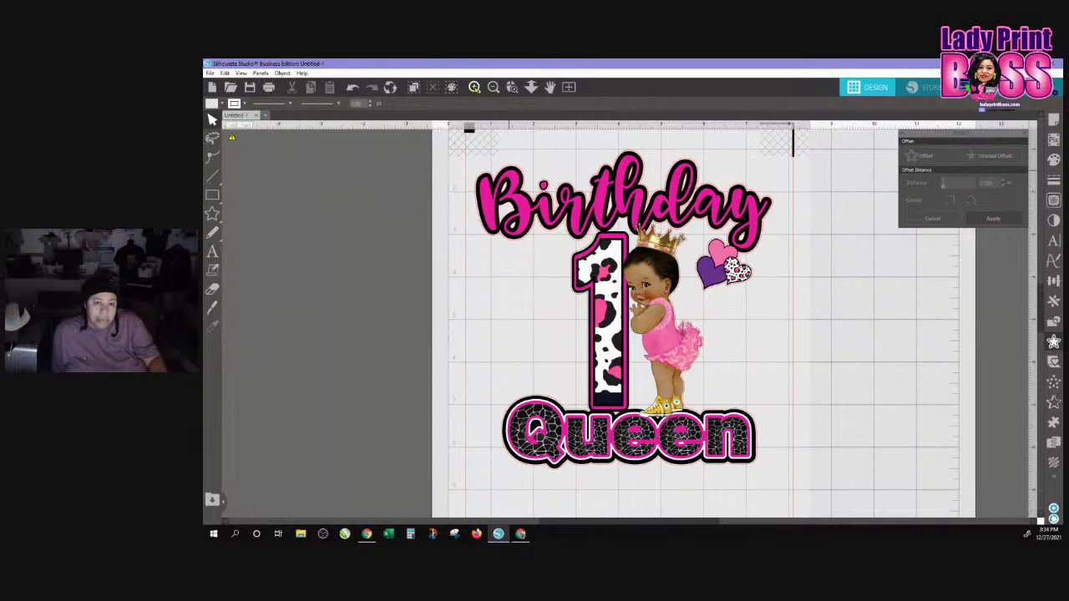
Select the offset outline and examine how closely it follows the baby figure
{"action": "left_click", "coordinate": [473, 87]}
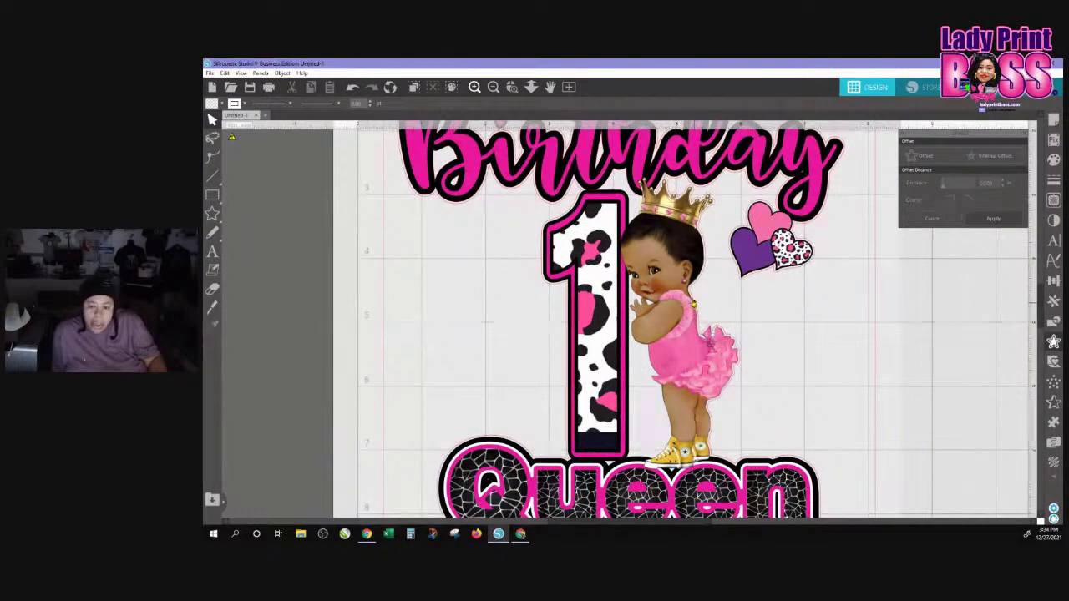
{"action": "left_click", "coordinate": [693, 299]}
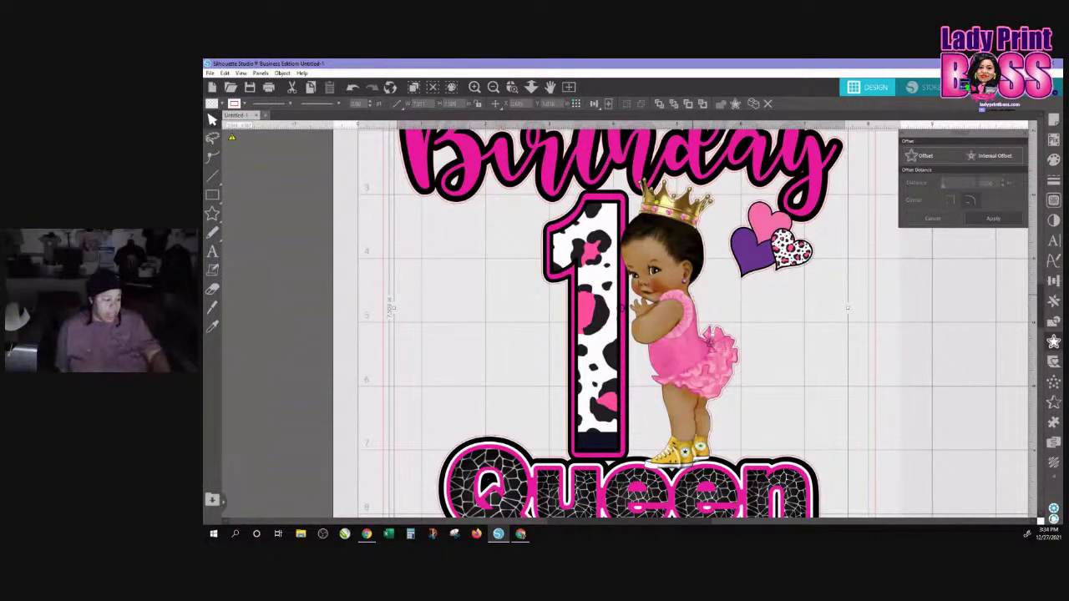
{"action": "left_click", "coordinate": [520, 534]}
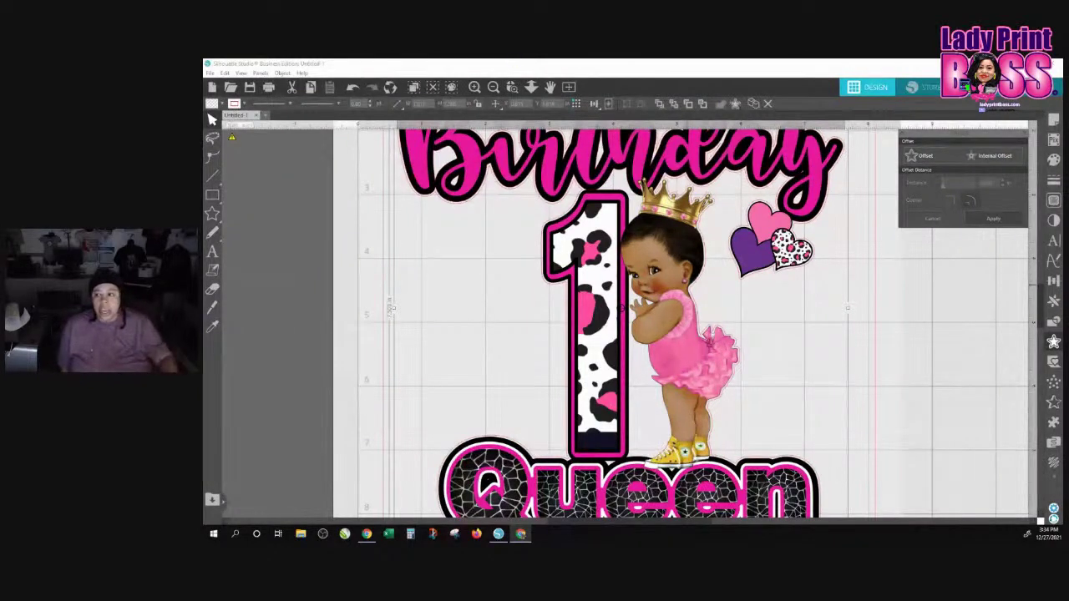
Fill the offset outline with solid purple and send it to the back, behind the Birthday Queen artwork
{"action": "left_click", "coordinate": [1053, 159]}
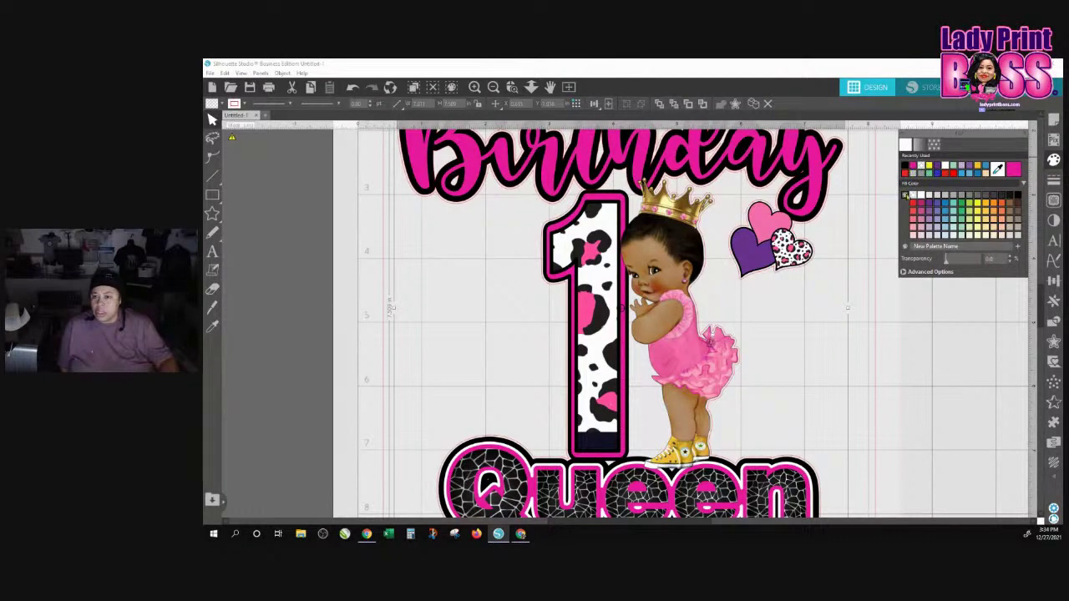
{"action": "left_click", "coordinate": [929, 205]}
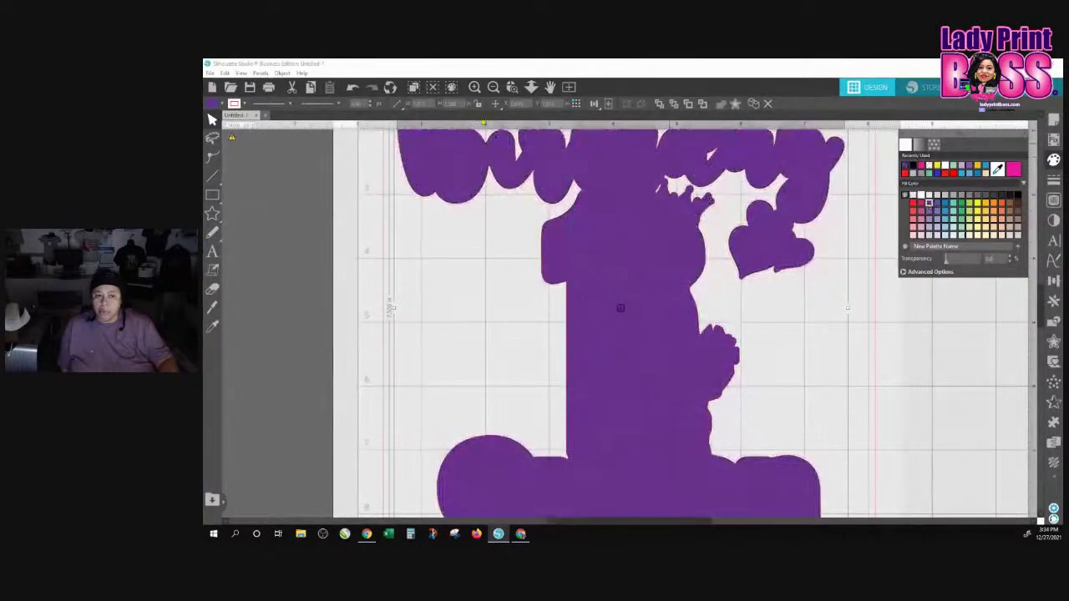
{"action": "left_click", "coordinate": [282, 73]}
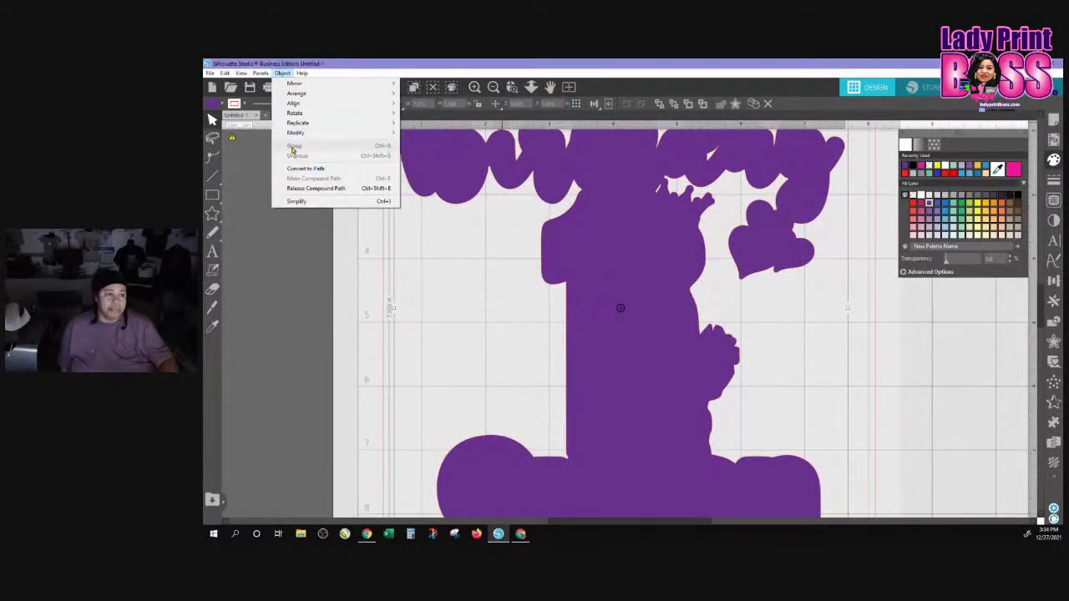
{"action": "left_click", "coordinate": [622, 196]}
{"action": "right_click", "coordinate": [621, 195]}
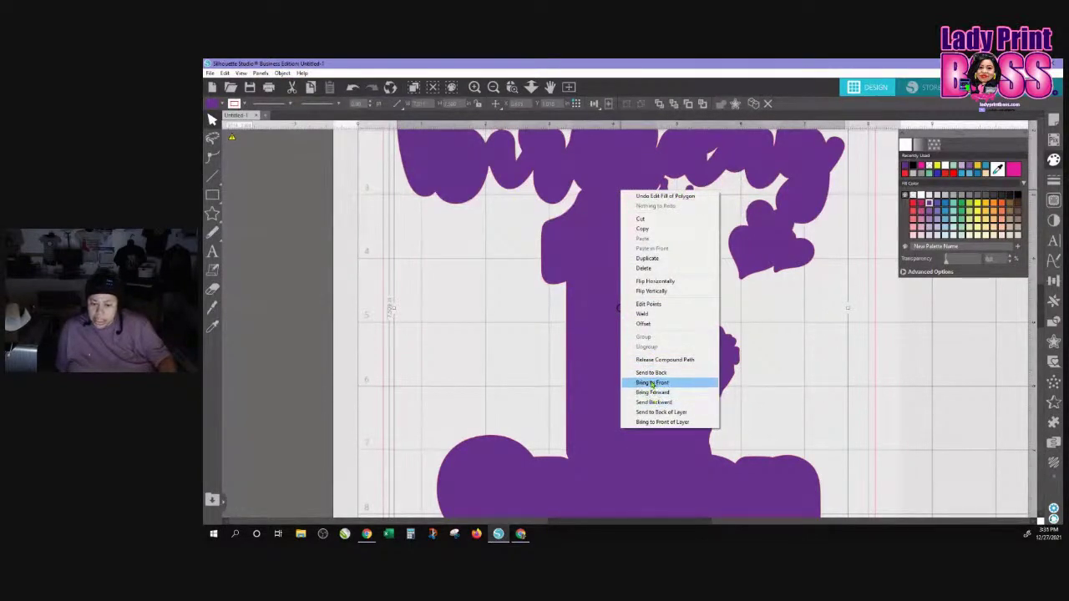
{"action": "left_click", "coordinate": [651, 373]}
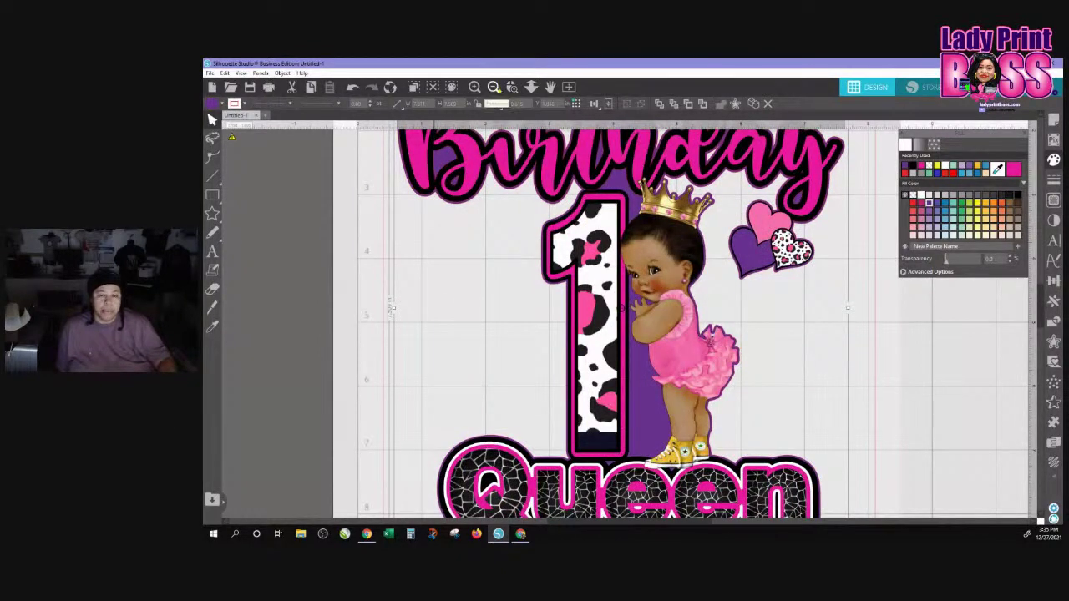
Examine the purple backing around the whole design, including the gaps around the Birthday lettering
{"action": "left_click", "coordinate": [493, 87]}
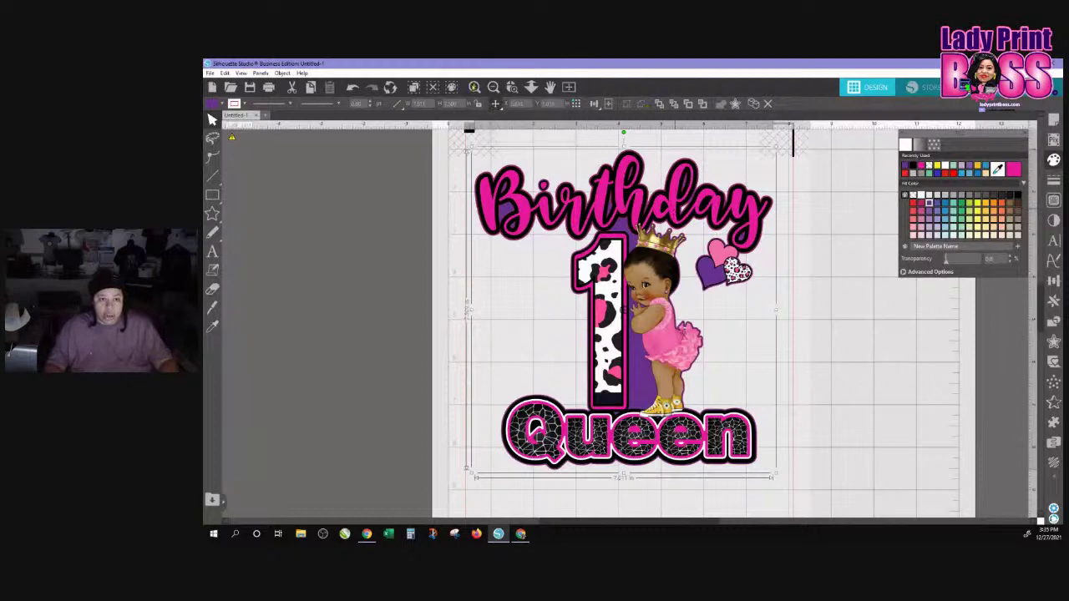
{"action": "left_click", "coordinate": [474, 87]}
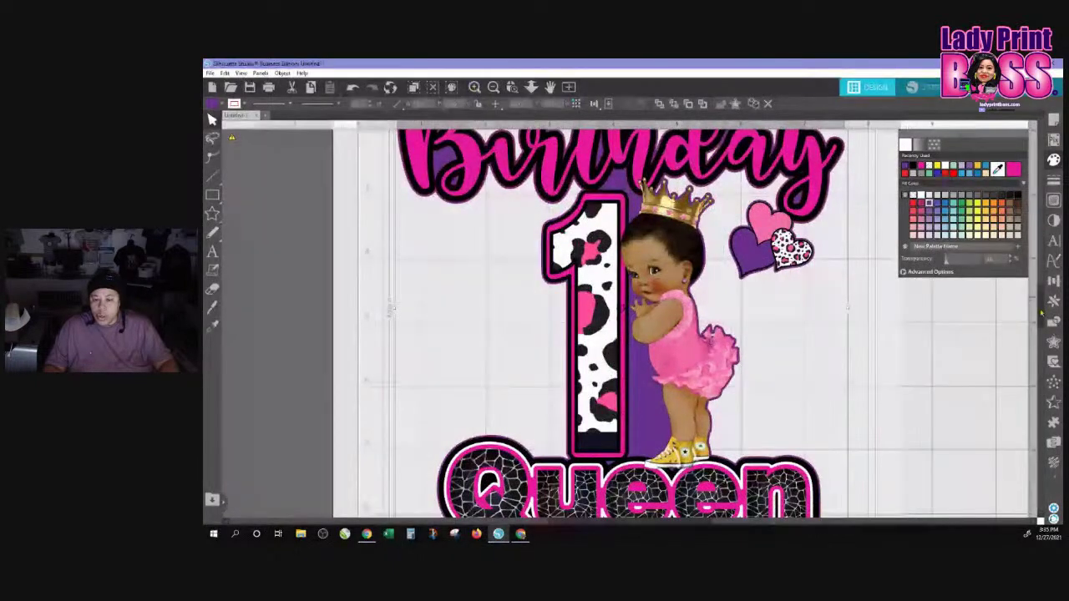
{"action": "scroll", "coordinate": [1041, 313], "scroll_direction": "up", "scroll_amount": 3}
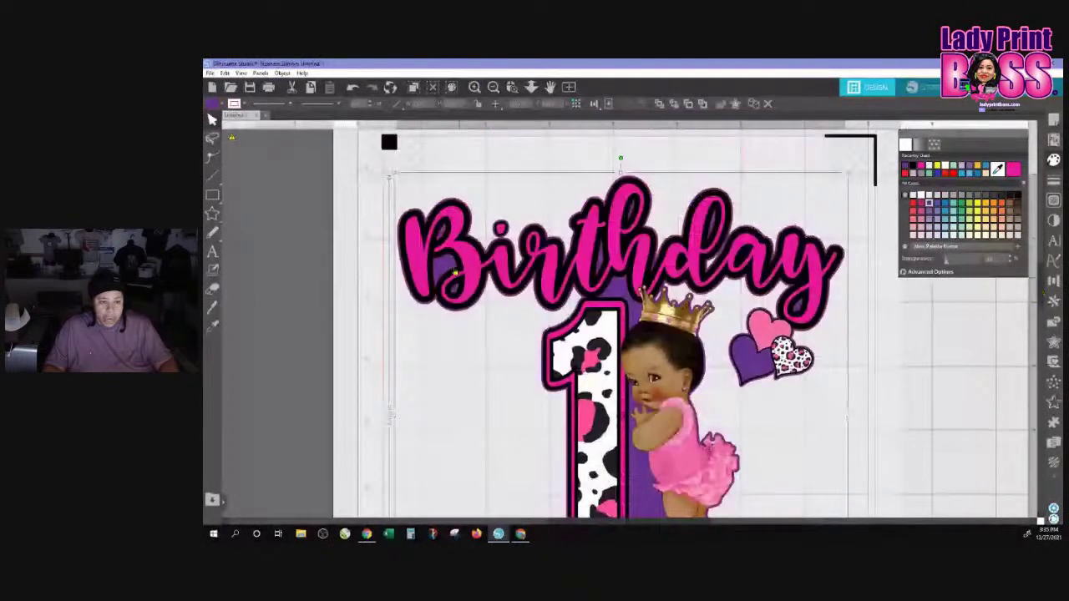